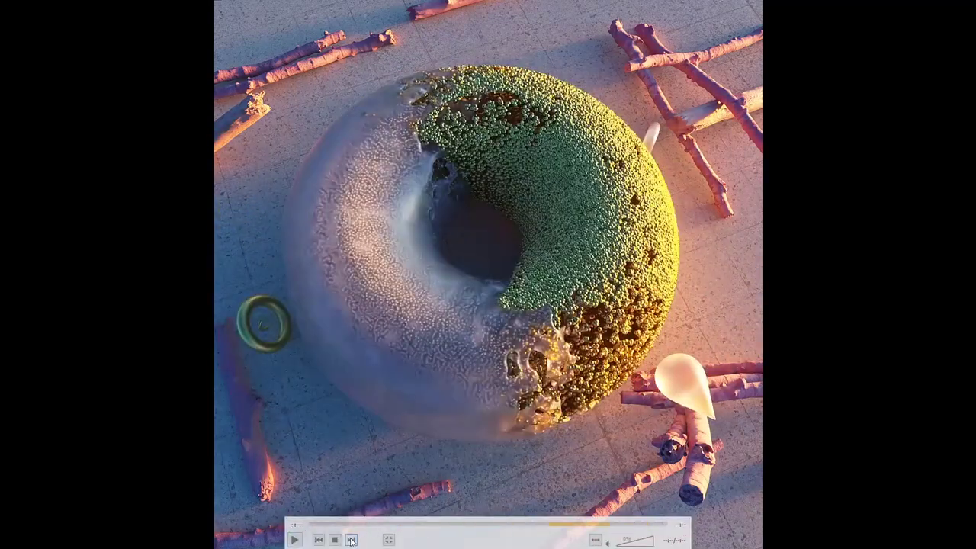
Step: Play through the rendered donut particle animations in the media playlist to review the reference looks
click(351, 540)
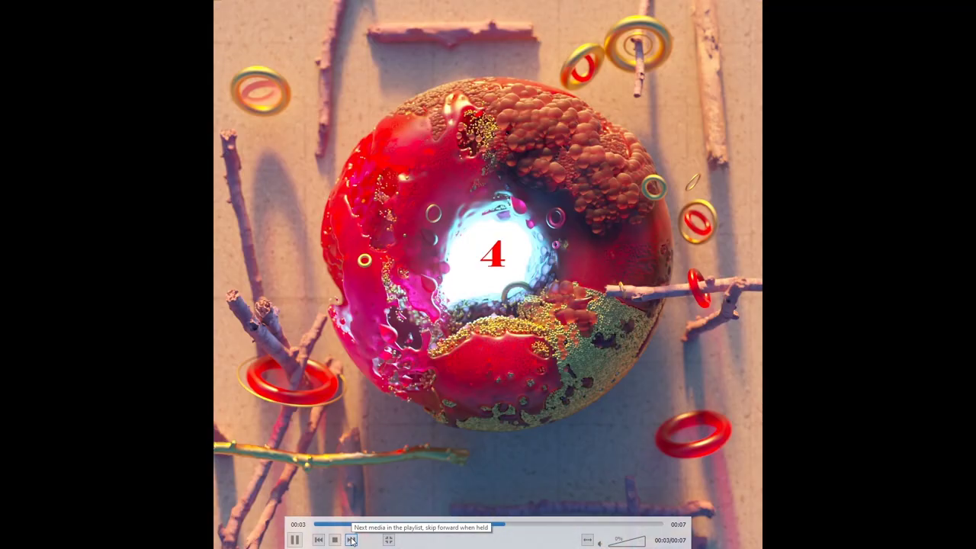
click(351, 540)
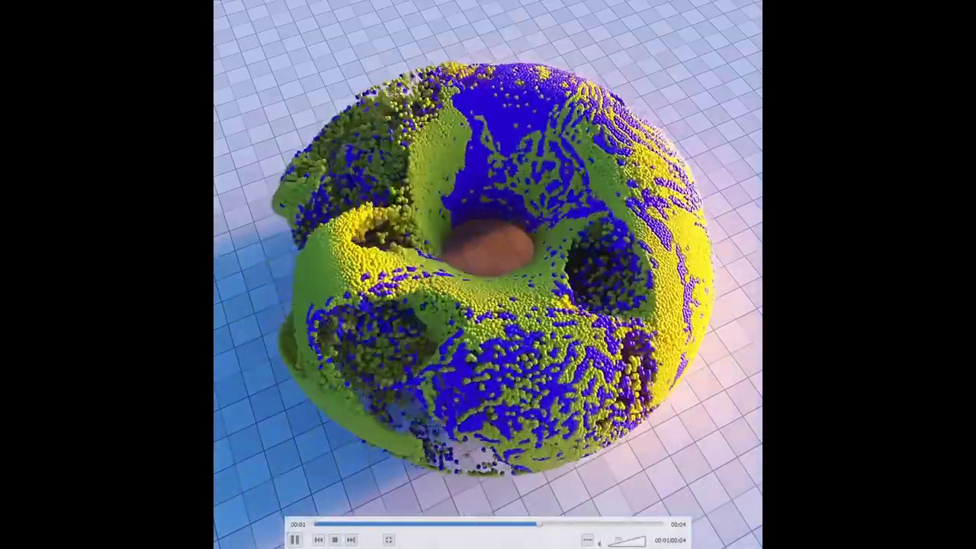
click(351, 540)
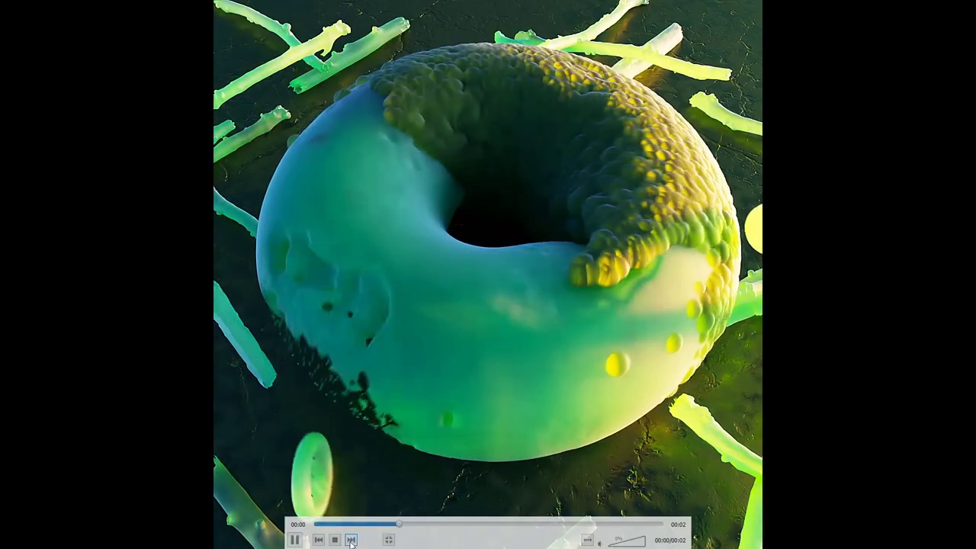
click(352, 540)
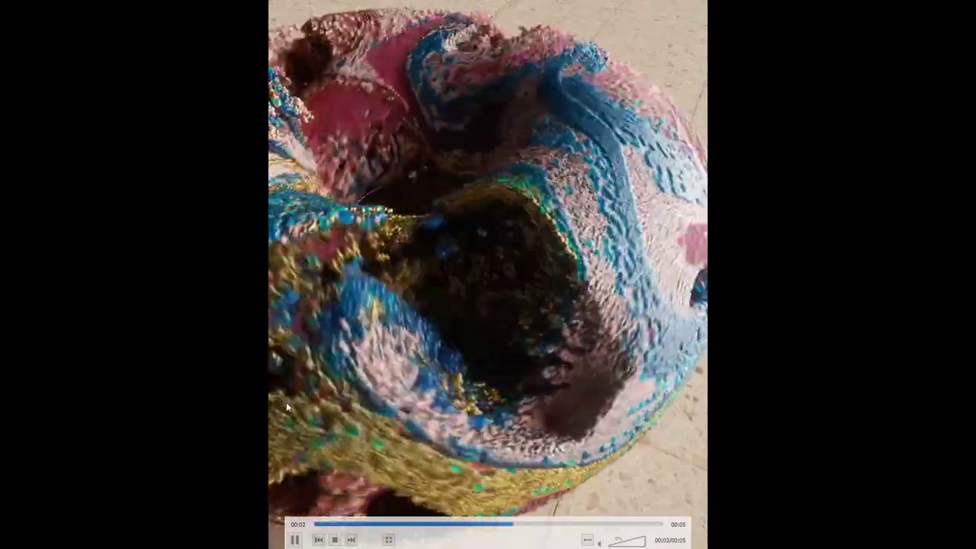
click(295, 540)
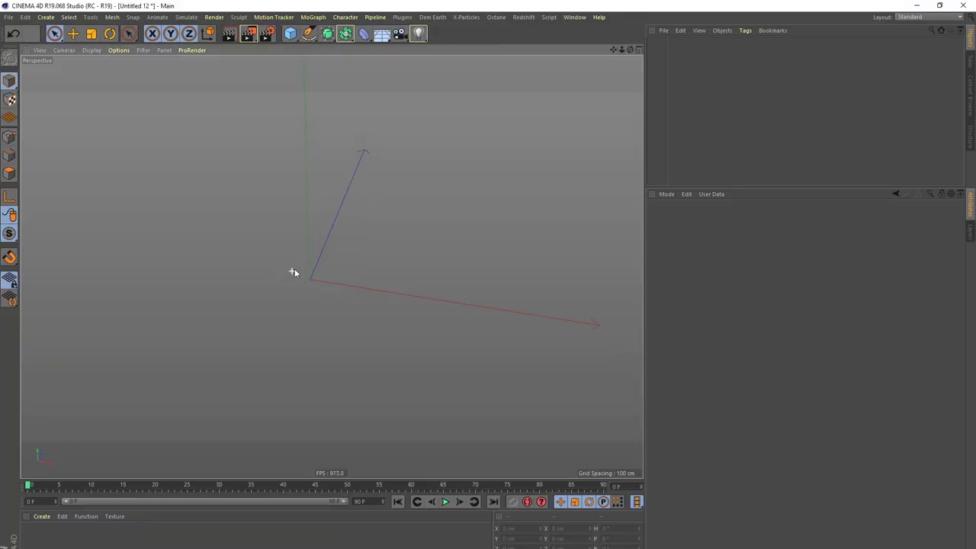
Step: Switch to Cinema 4D and add a plane primitive as the floor of the empty scene
drag(298, 34, 383, 71)
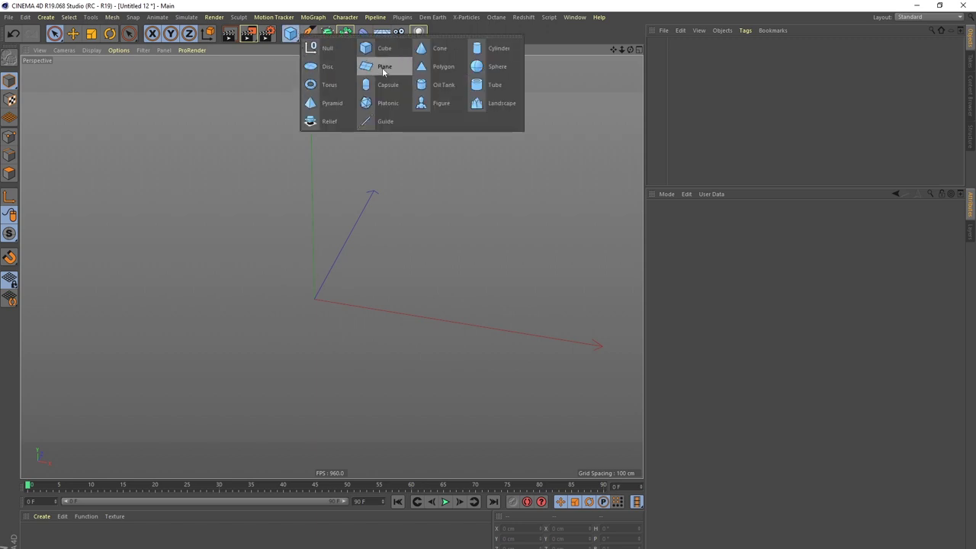
click(377, 71)
mouse_move(368, 279)
alt+right_down()
mouse_move(316, 292)
mouse_move(355, 282)
alt+right_up()
alt+drag(355, 282, 331, 295)
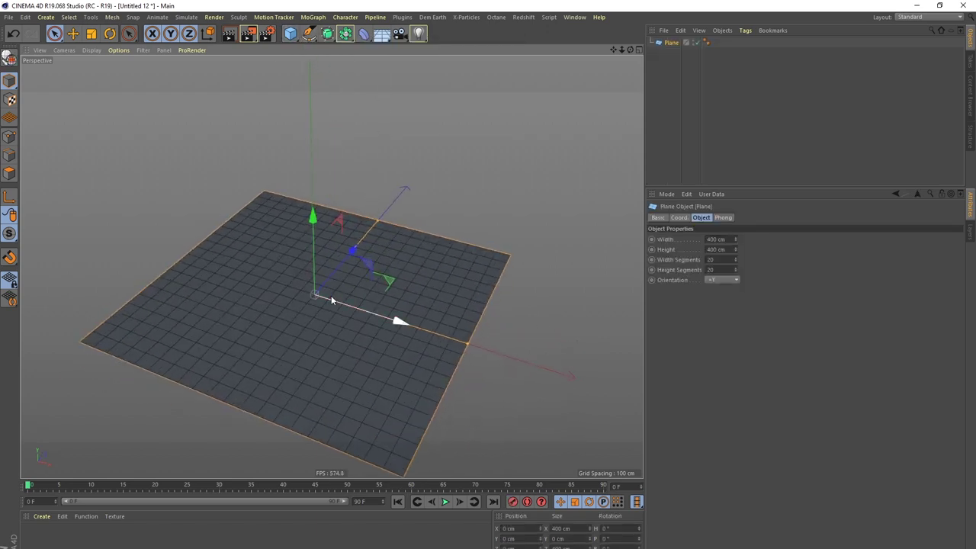
alt+middle_drag(330, 295, 317, 245)
Step: Scale the plane up uniformly to about 1092 cm per side
click(93, 35)
drag(282, 157, 473, 183)
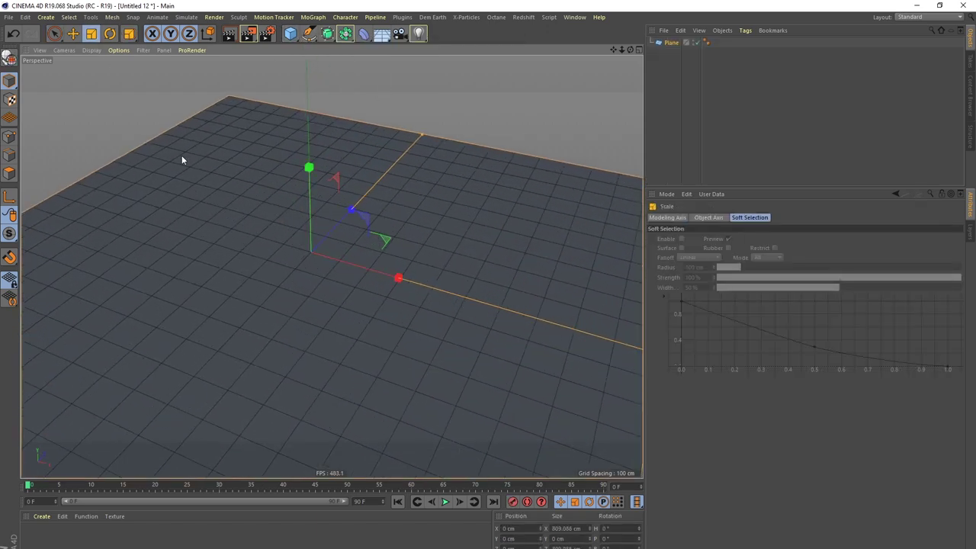
drag(182, 156, 267, 153)
click(53, 35)
Step: Add a torus primitive at the plane's centre and raise it about 42 cm
alt+right_drag(375, 279, 399, 273)
alt+drag(336, 277, 358, 250)
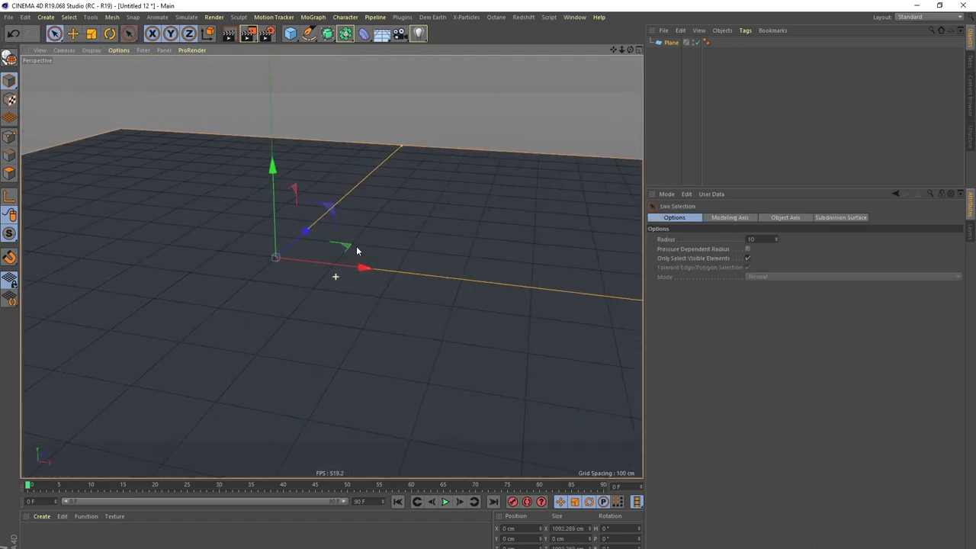
alt+middle_drag(229, 251, 327, 250)
click(294, 36)
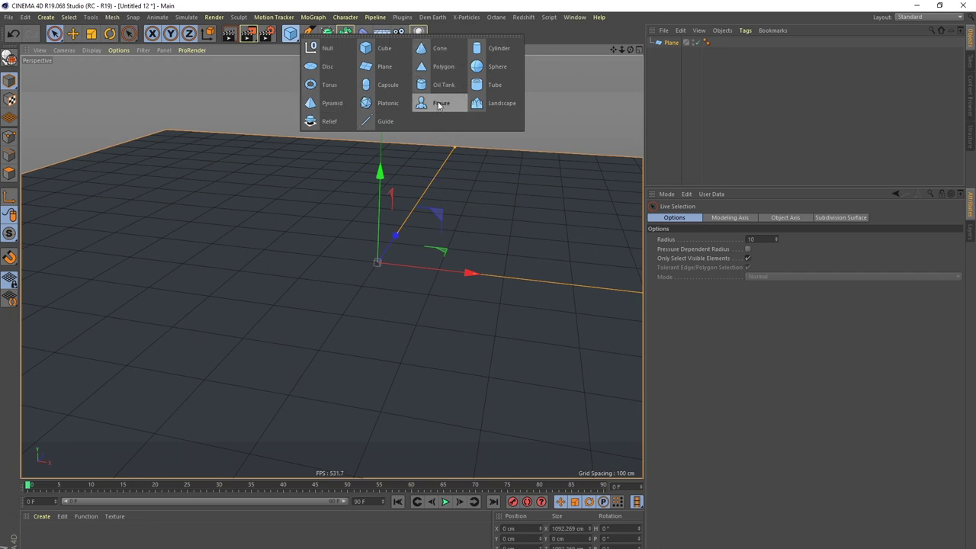
click(327, 85)
scroll(398, 229, down, 5)
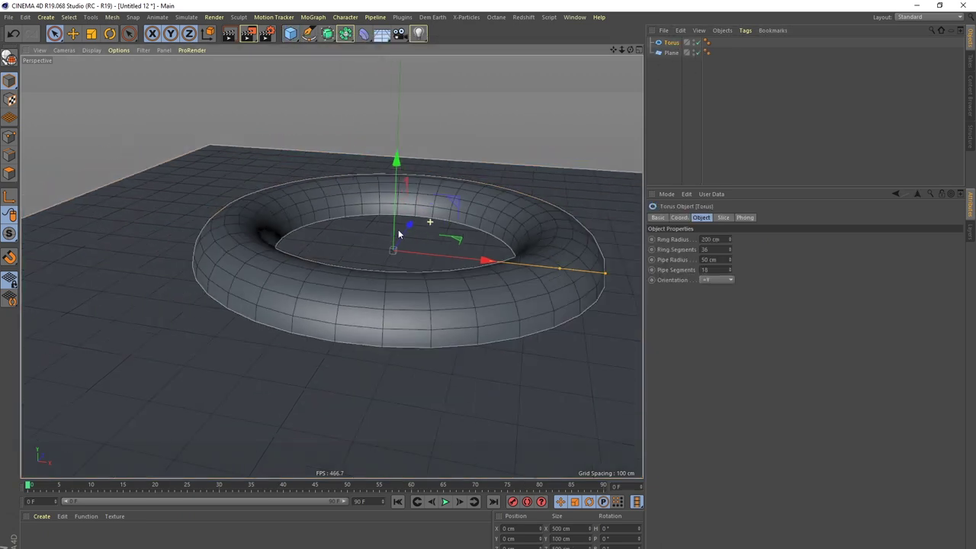
drag(400, 183, 400, 158)
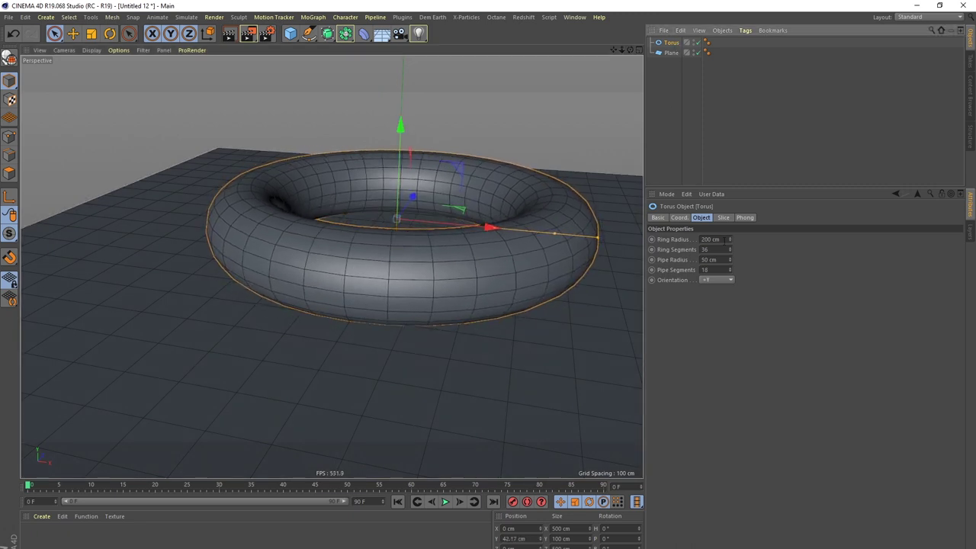
Step: Set the torus to a 120 cm ring radius, 70 ring segments, 60 cm pipe radius and 40 pipe segments
double_click(710, 239)
text(120)
key(Tab)
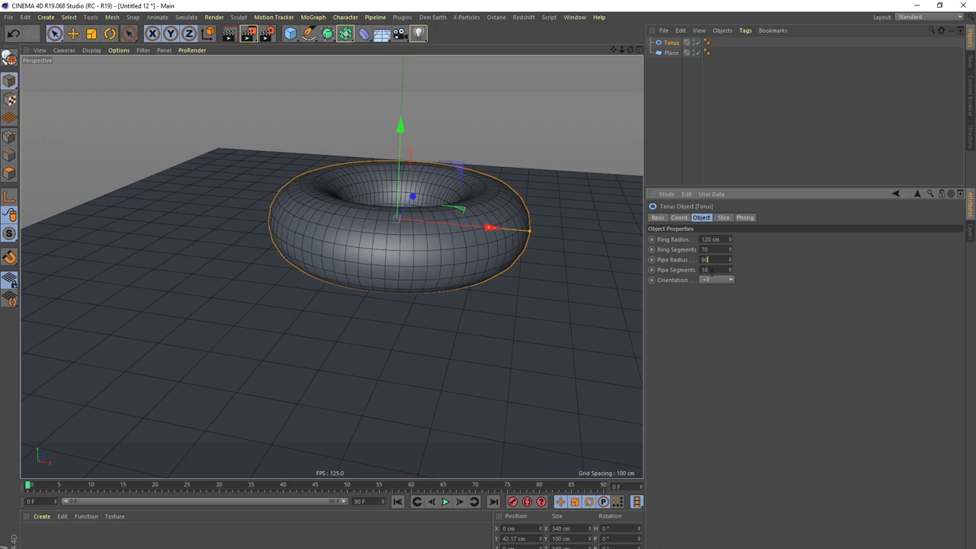
key(Tab)
text(40)
key(Return)
Step: Raise the torus to a height of about 60 cm so it rests on the plane
mouse_move(407, 250)
alt+mouse_down()
mouse_move(402, 275)
mouse_move(418, 263)
alt+mouse_up()
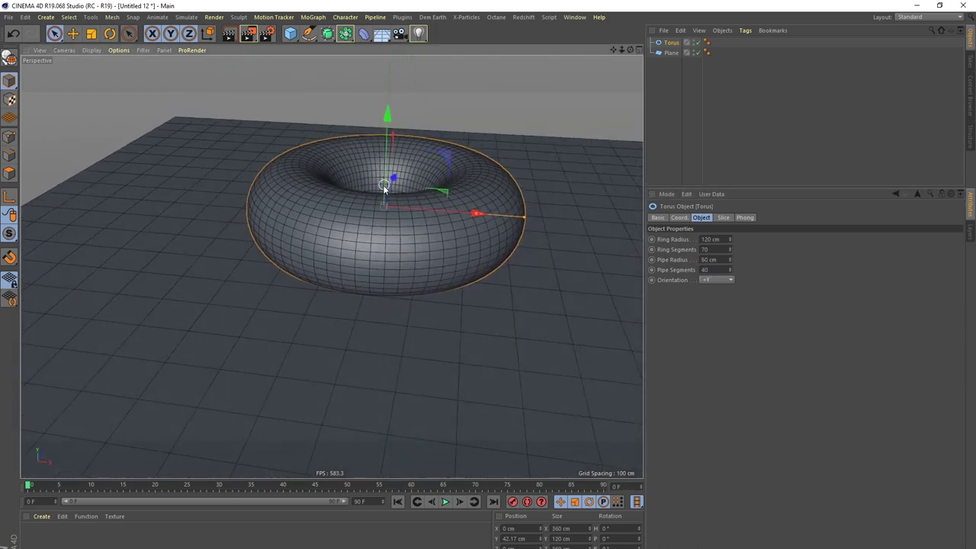
alt+drag(384, 185, 394, 178)
mouse_move(405, 252)
alt+mouse_down()
mouse_move(401, 195)
mouse_move(397, 210)
mouse_move(396, 202)
mouse_move(435, 329)
mouse_move(414, 279)
mouse_move(443, 255)
mouse_move(399, 241)
alt+mouse_up()
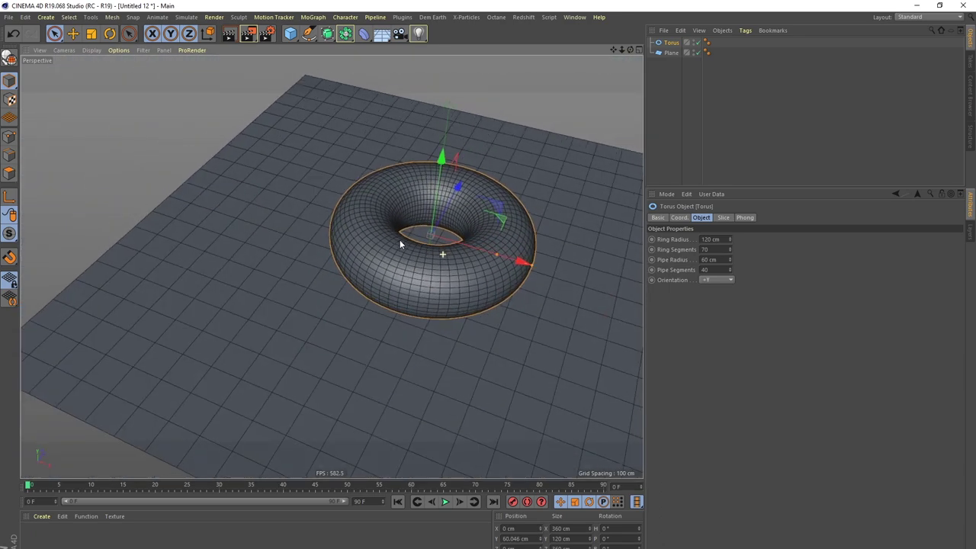
alt+right_drag(400, 241, 456, 253)
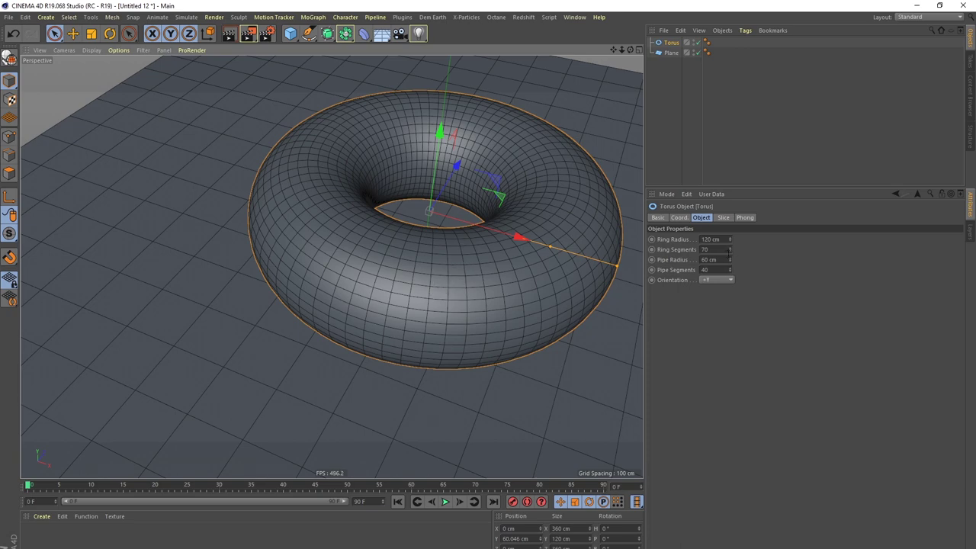
Step: Try 15 pipe segments on the torus and set the count back to 40
mouse_move(730, 272)
mouse_down()
mouse_move(728, 289)
mouse_move(733, 280)
mouse_up()
alt+drag(581, 183, 578, 197)
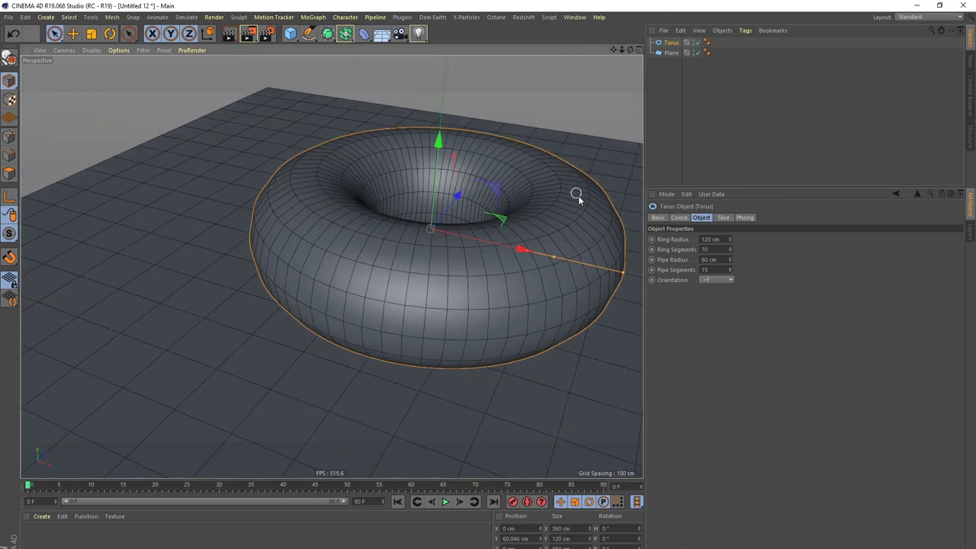
drag(713, 270, 676, 268)
text(40)
key(Return)
Step: Hide the torus in the viewport and show it again
alt+drag(488, 266, 468, 135)
click(676, 74)
click(671, 43)
click(691, 42)
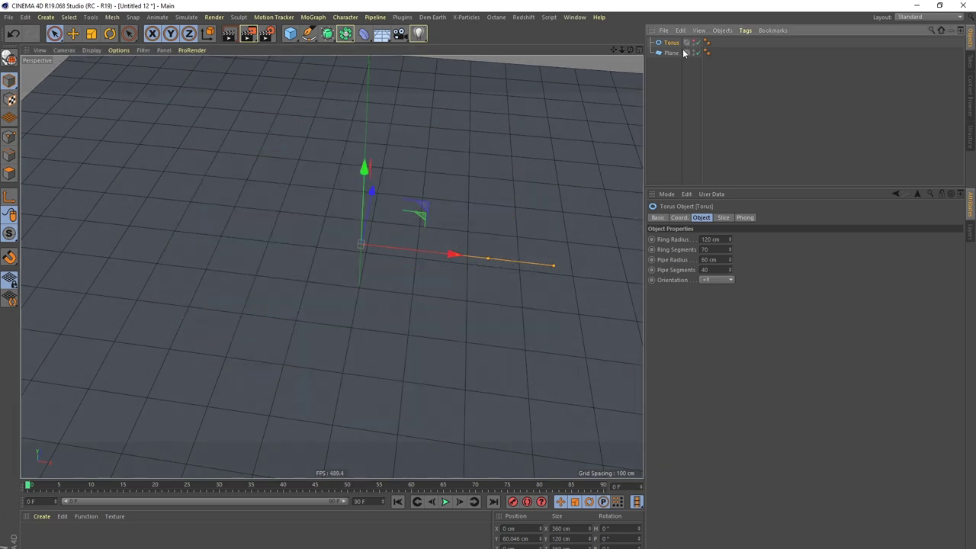
click(694, 43)
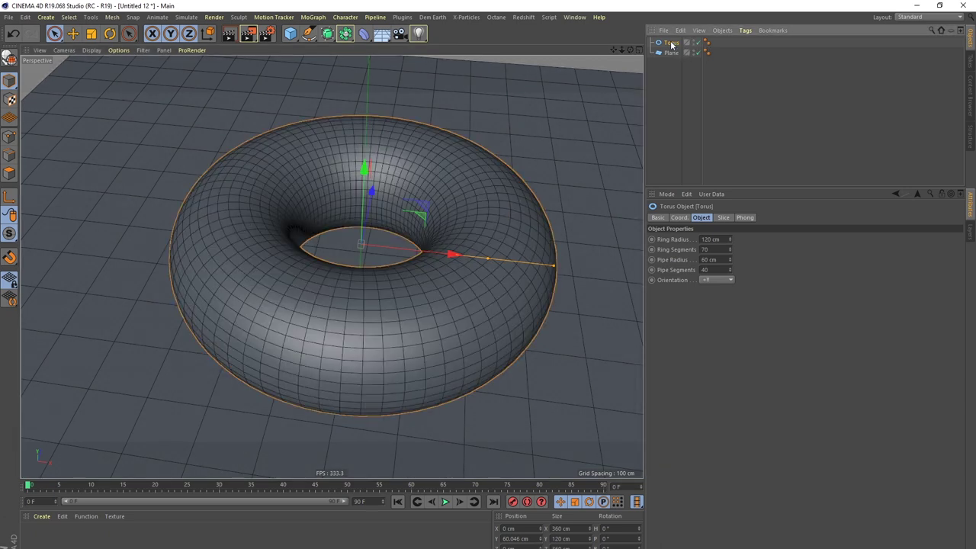
Step: Add a Display tag to the torus and override its shading mode with Lines
right_click(671, 44)
mouse_move(732, 47)
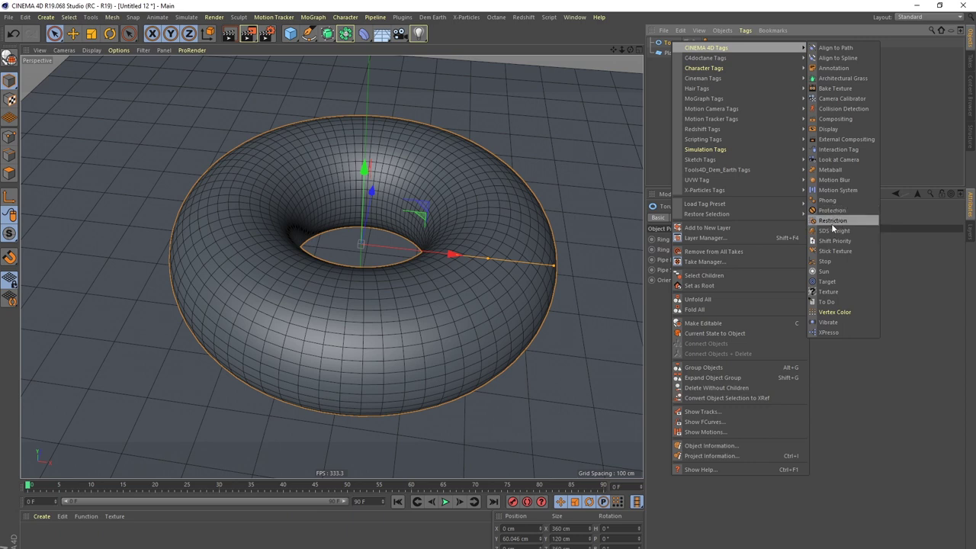
click(829, 130)
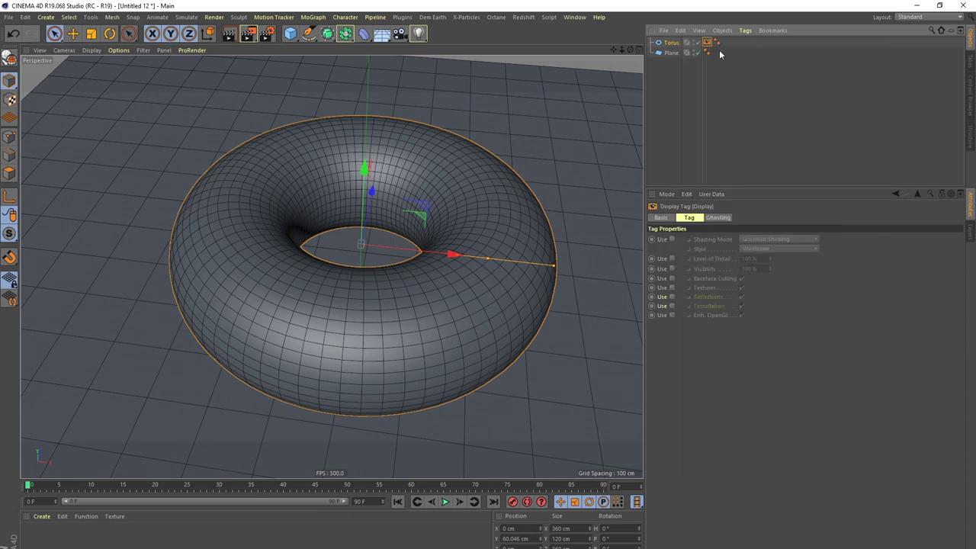
click(672, 239)
click(756, 239)
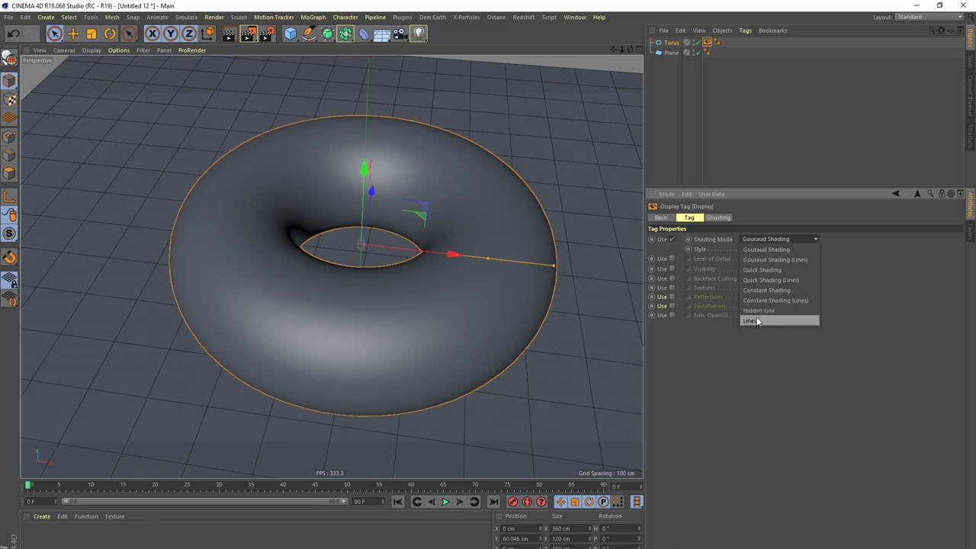
click(757, 321)
Step: Set the torus's Display tag style to Isoparms
scroll(432, 277, down, 4)
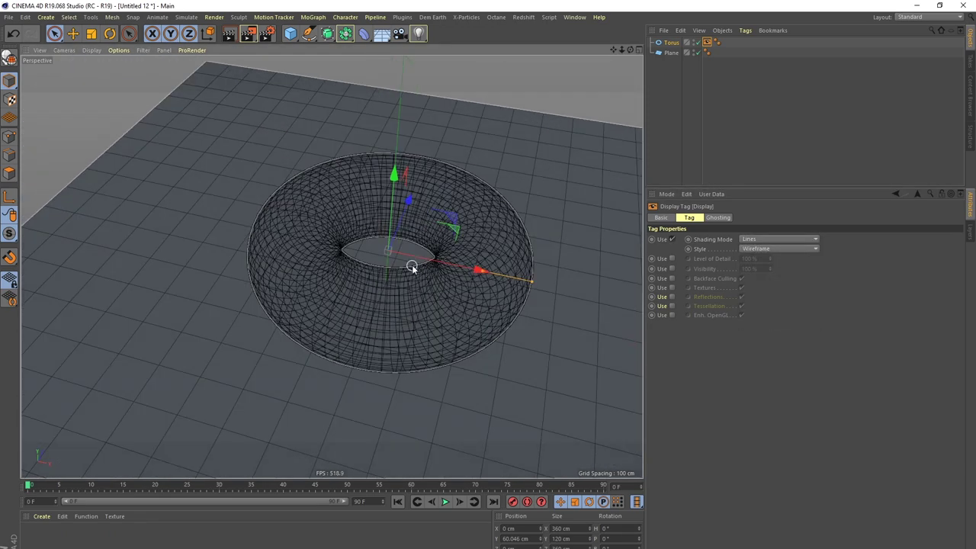
scroll(412, 266, up, 3)
click(770, 249)
click(747, 268)
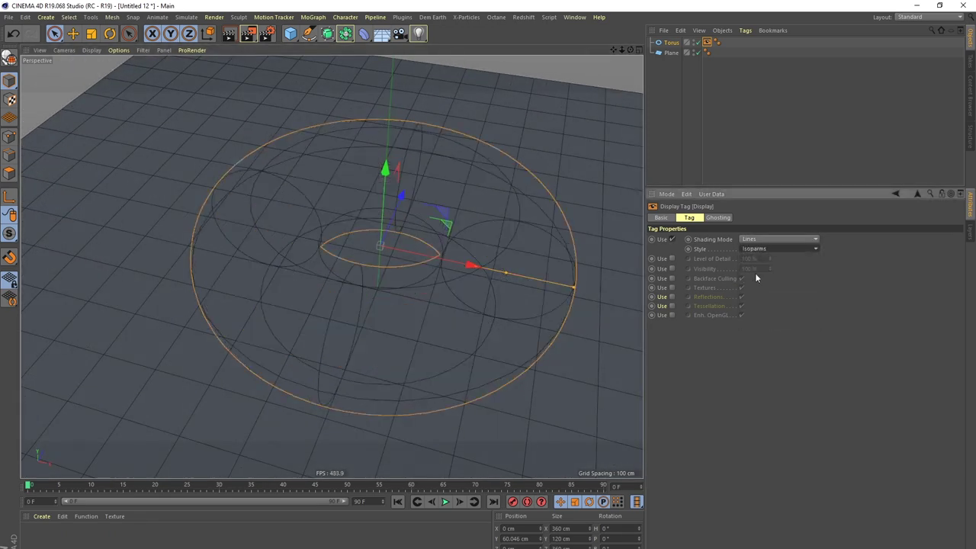
scroll(425, 288, down, 3)
mouse_move(423, 289)
alt+mouse_down()
mouse_move(458, 268)
mouse_move(419, 283)
alt+mouse_up()
scroll(414, 274, up, 3)
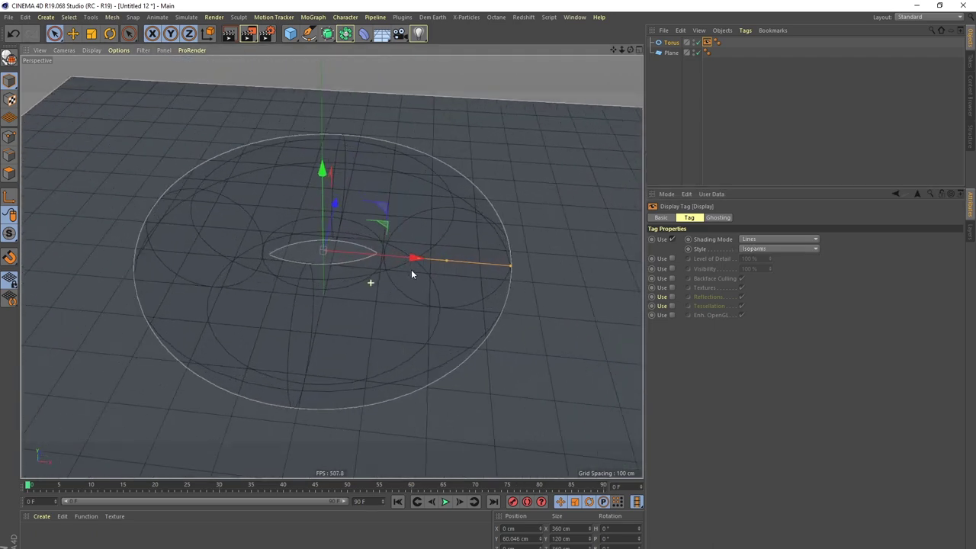
scroll(411, 274, up, 1)
Step: Add an X-Particles emitter and position it inside the torus's tube at a height of about 52 cm
click(676, 90)
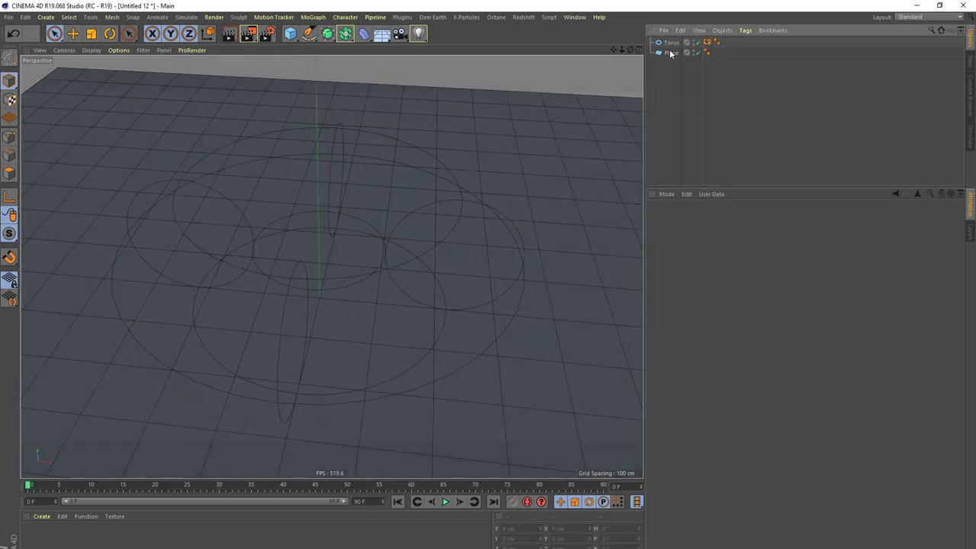
click(466, 17)
click(484, 68)
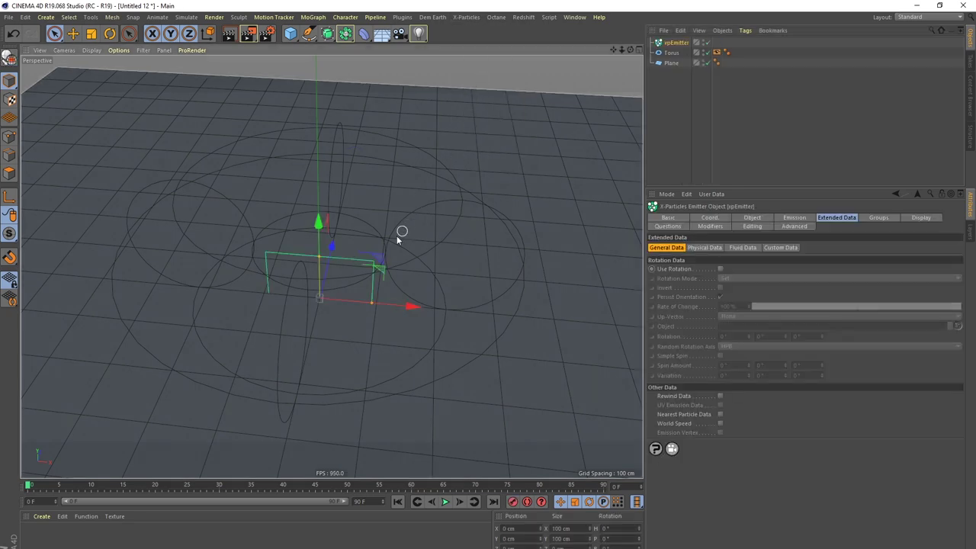
alt+drag(396, 235, 321, 200)
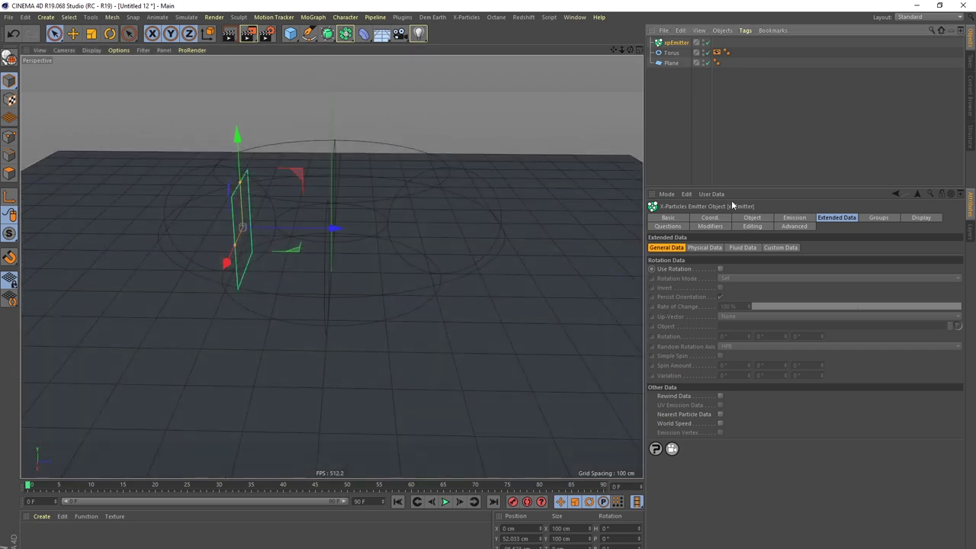
Step: Change the emitter's shape to Sphere with a radius of about 23.5 cm and preview its particle emission
click(778, 219)
drag(755, 219, 749, 231)
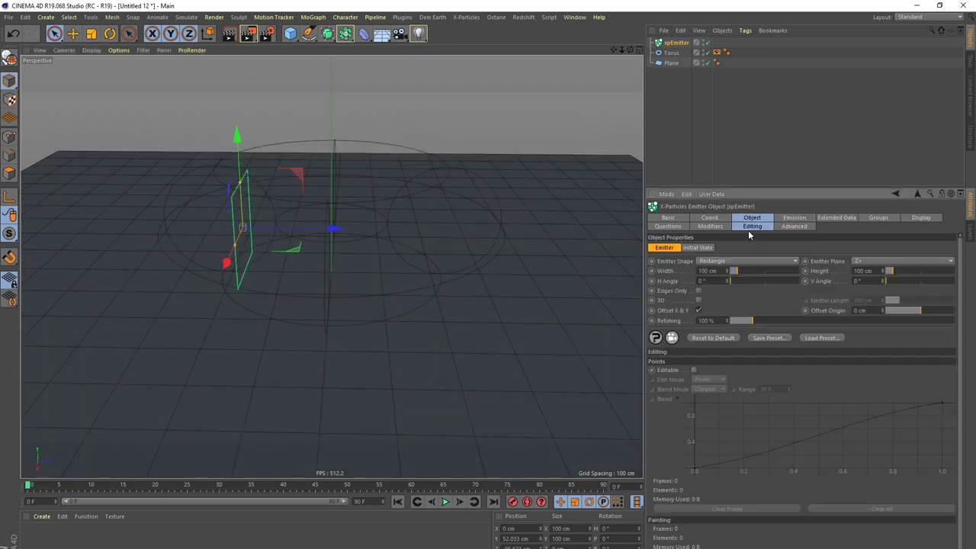
click(725, 262)
click(711, 305)
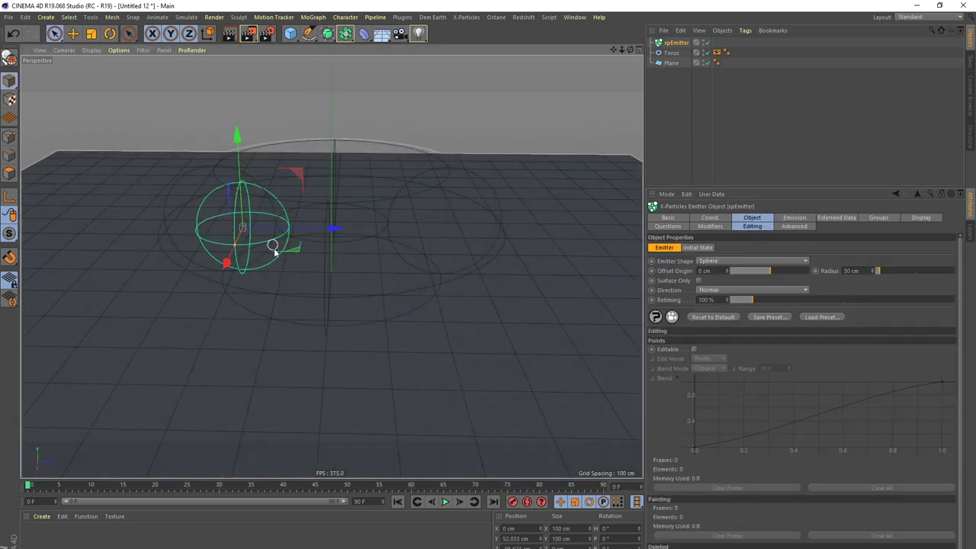
alt+drag(275, 248, 363, 232)
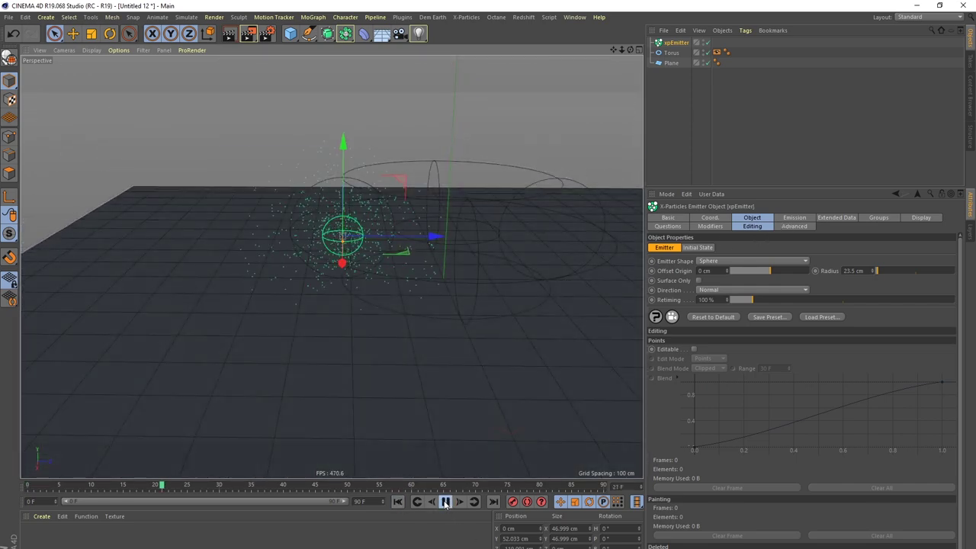
alt+drag(350, 343, 356, 240)
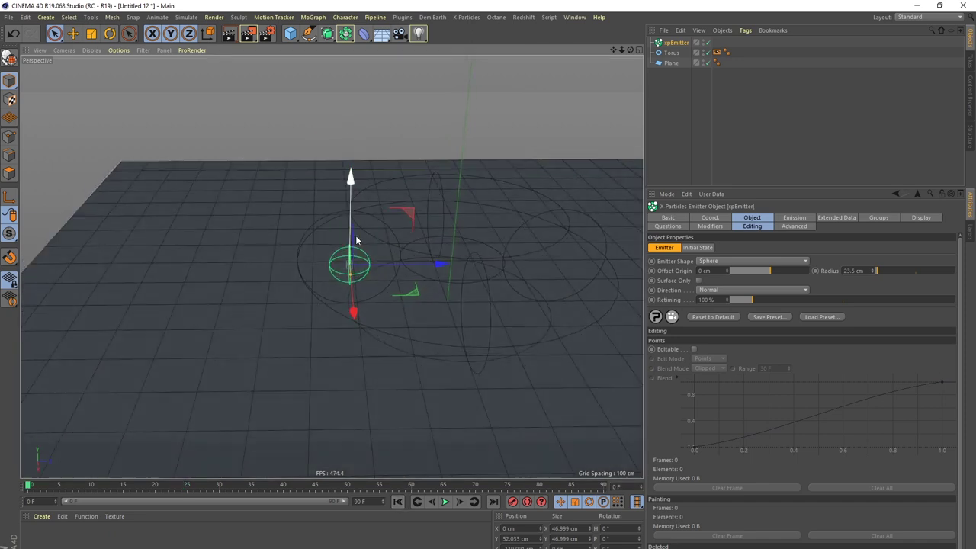
Step: Rename the torus to Donut and give it an X-Particles Collider tag
click(671, 54)
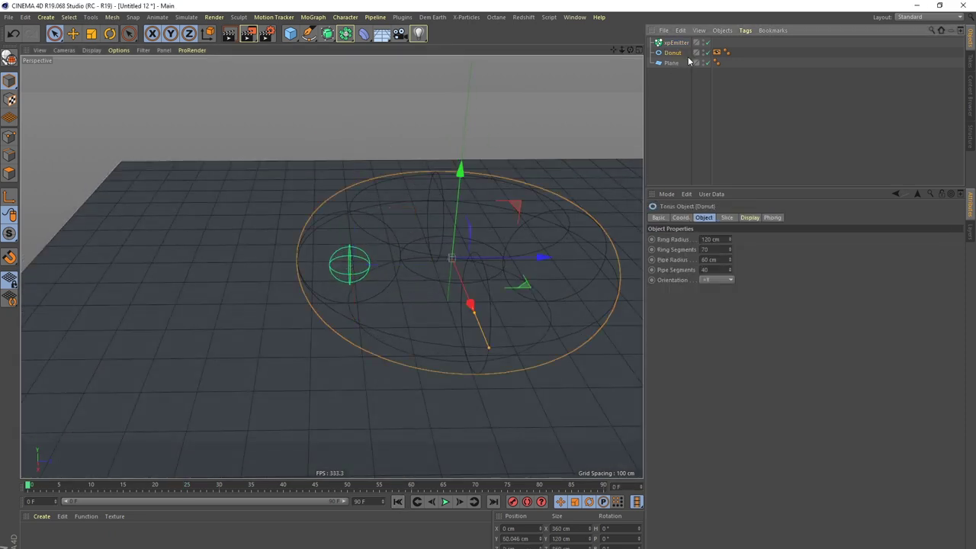
right_click(671, 54)
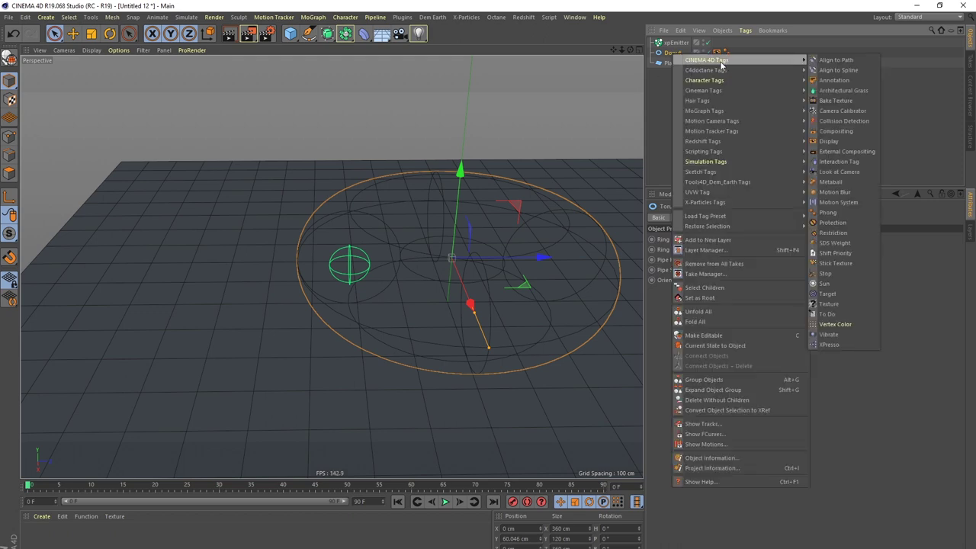
mouse_move(719, 202)
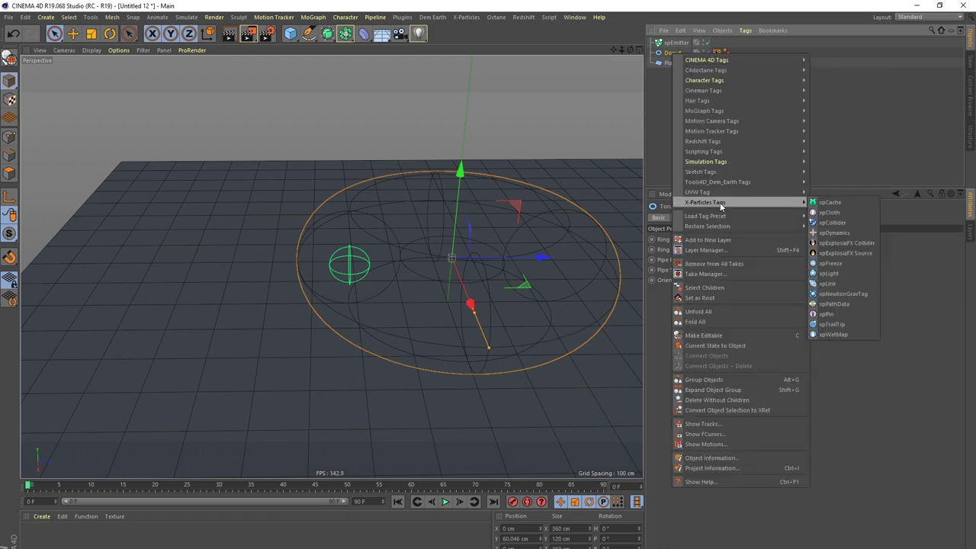
click(834, 223)
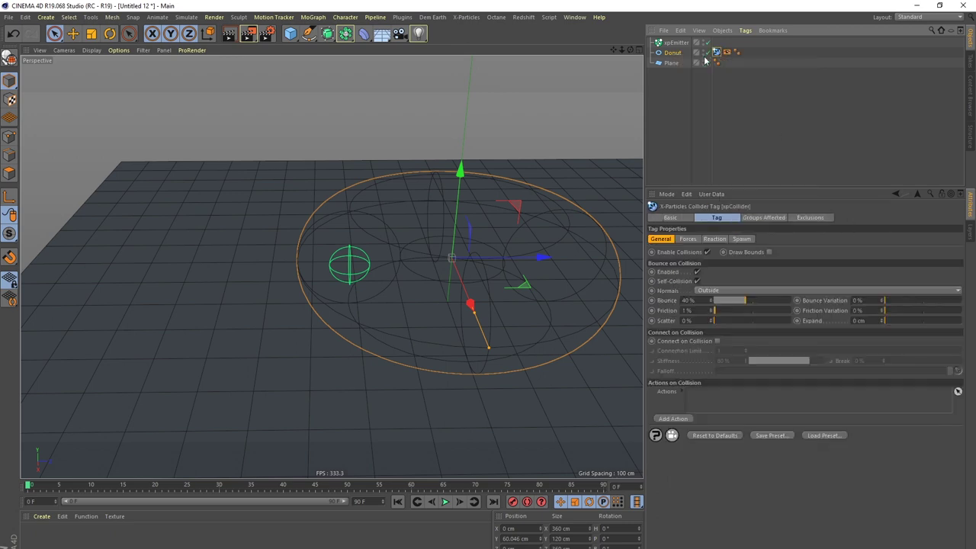
Step: Set the donut's collider normals to Inside and reduce its bounce and friction to 0%
click(708, 293)
click(716, 320)
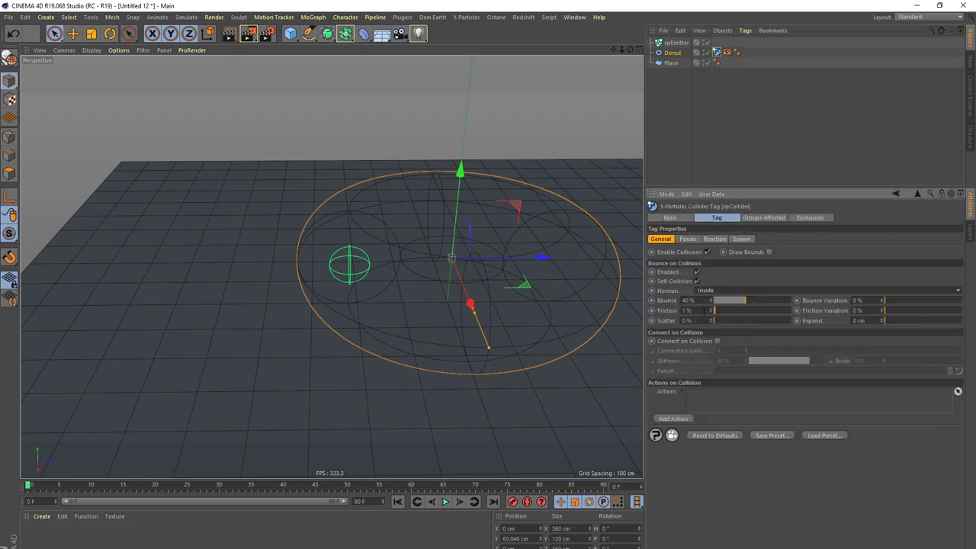
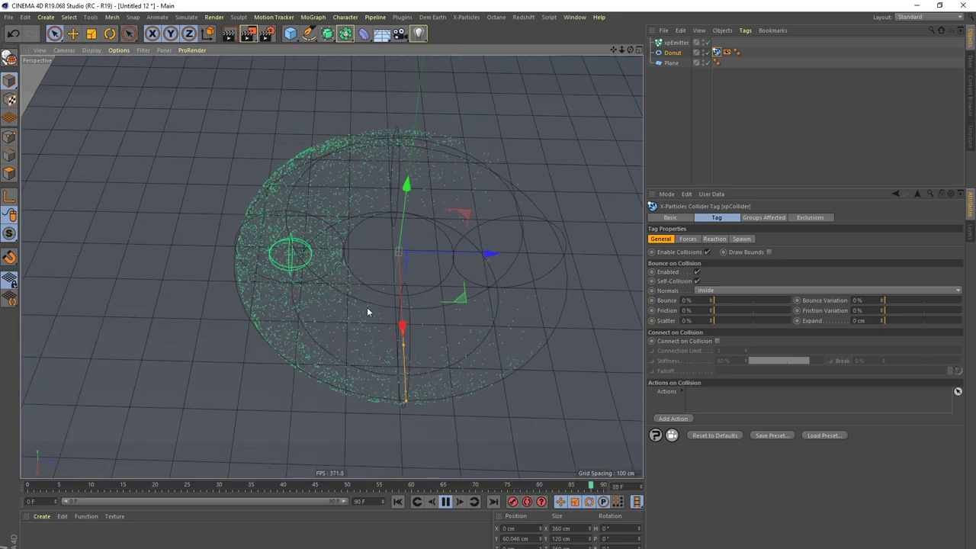
Step: Replay the simulation and examine from several angles how the particles spread inside the donut
alt+drag(368, 309, 391, 311)
alt+middle_drag(391, 311, 349, 310)
alt+drag(348, 310, 335, 310)
click(447, 503)
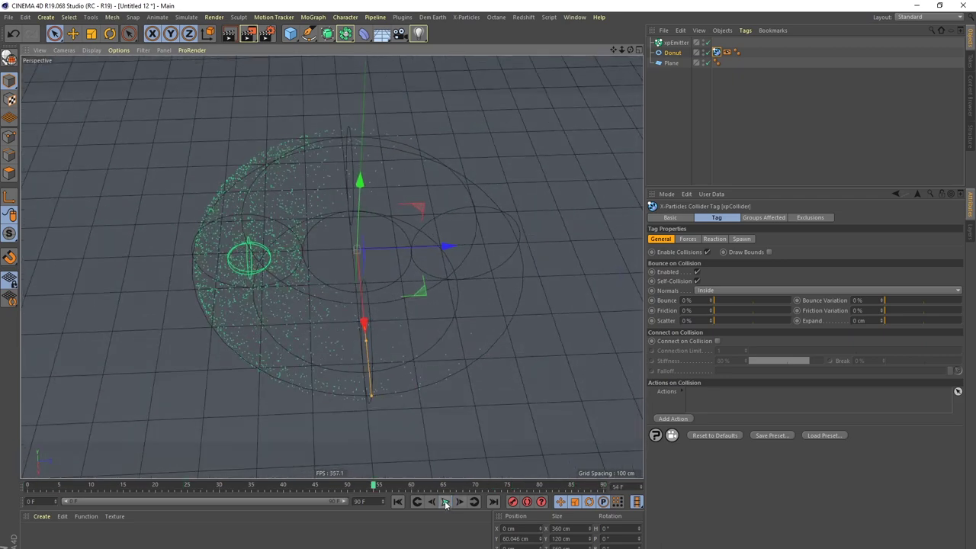
click(397, 503)
click(446, 504)
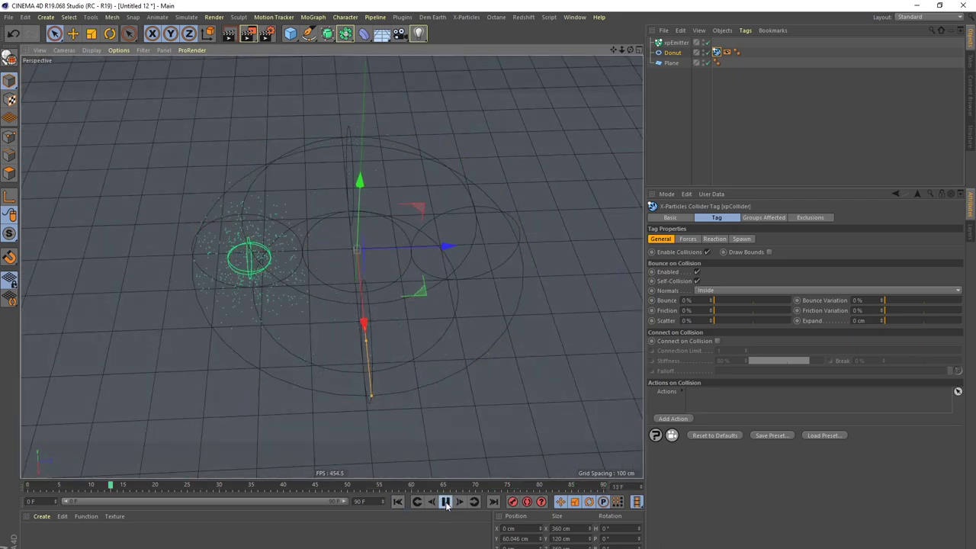
click(443, 504)
alt+drag(374, 303, 355, 278)
Step: Set the emitter's editor display to Circle (Filled) and replay the simulation to inspect the particles up close
click(671, 43)
click(673, 43)
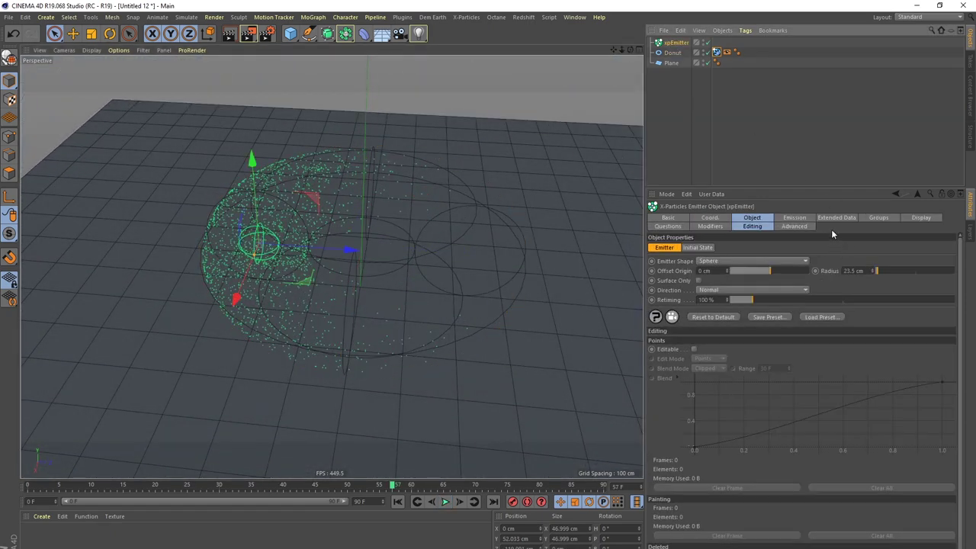
click(915, 218)
click(728, 360)
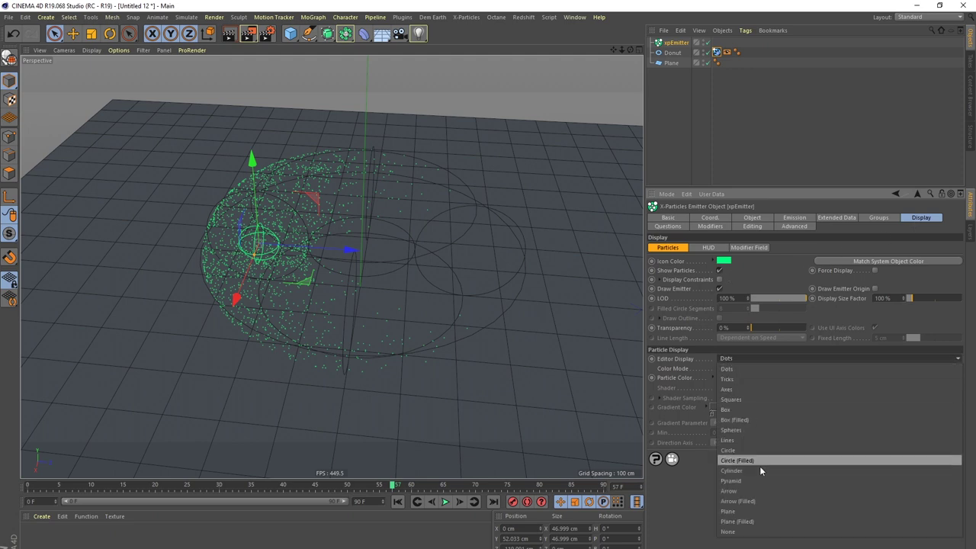
click(737, 454)
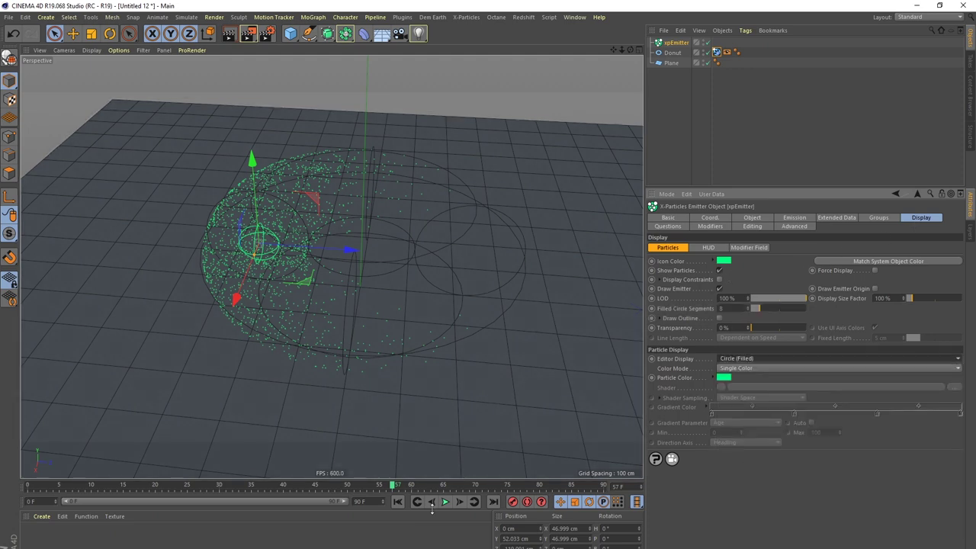
click(398, 501)
click(445, 501)
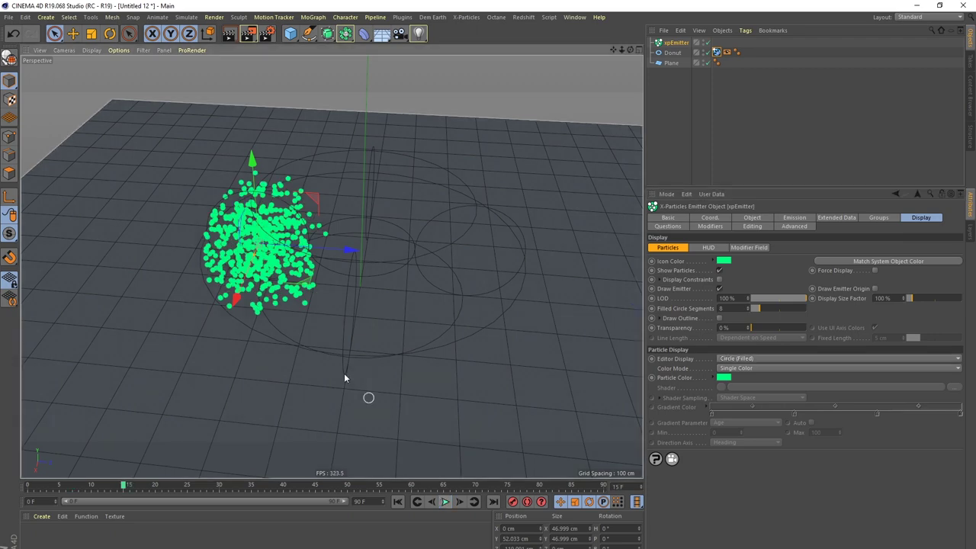
alt+drag(344, 374, 261, 264)
alt+middle_drag(252, 210, 330, 280)
alt+right_drag(330, 279, 362, 282)
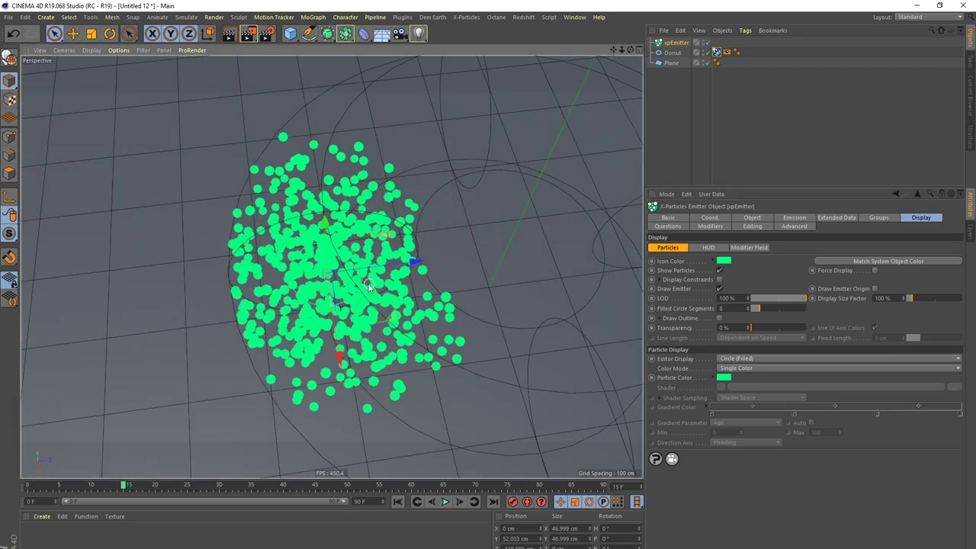
alt+middle_drag(362, 285, 339, 290)
alt+drag(339, 290, 405, 264)
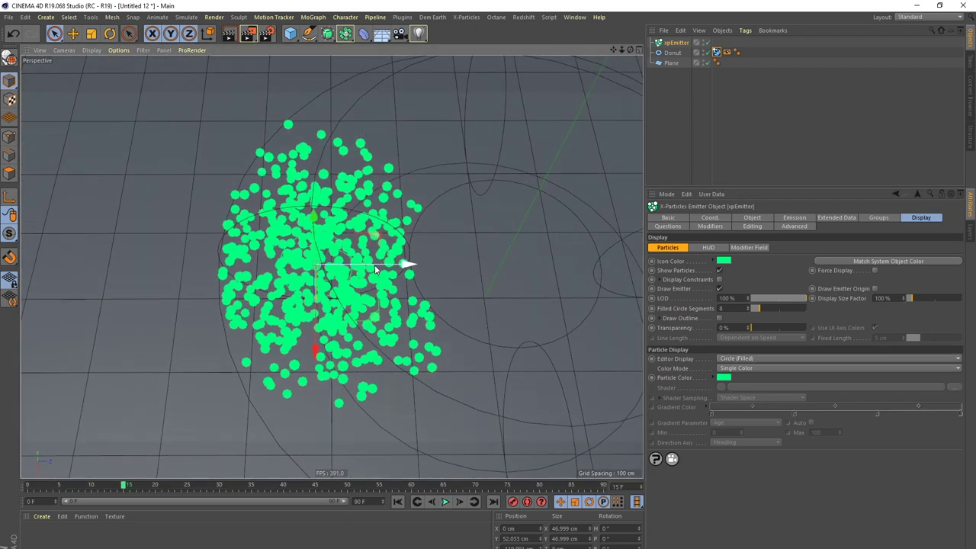
Step: Set the emitter's birthrate to 8000 and particle radius to 1 cm, and preview the emission from the start
click(675, 46)
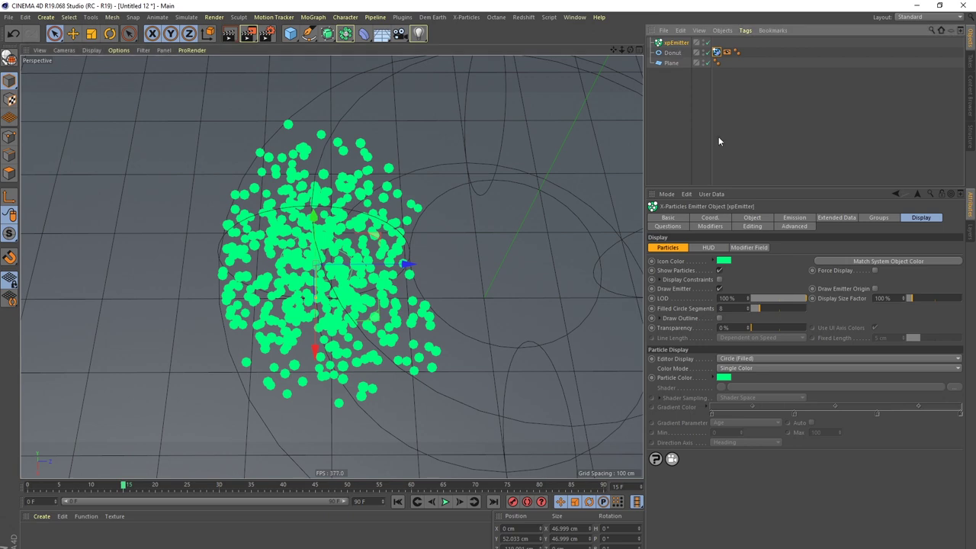
click(794, 218)
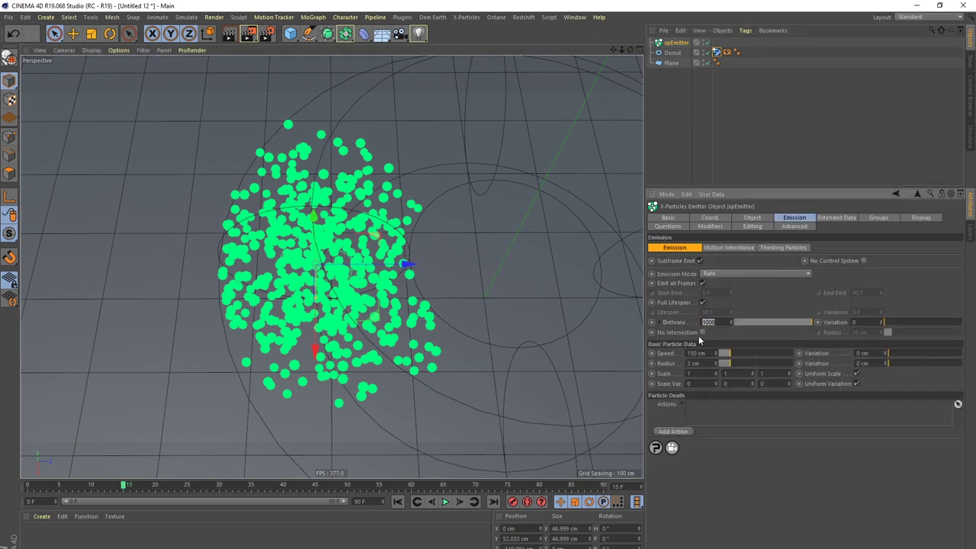
text(8000)
key(Return)
click(398, 502)
click(445, 501)
click(445, 502)
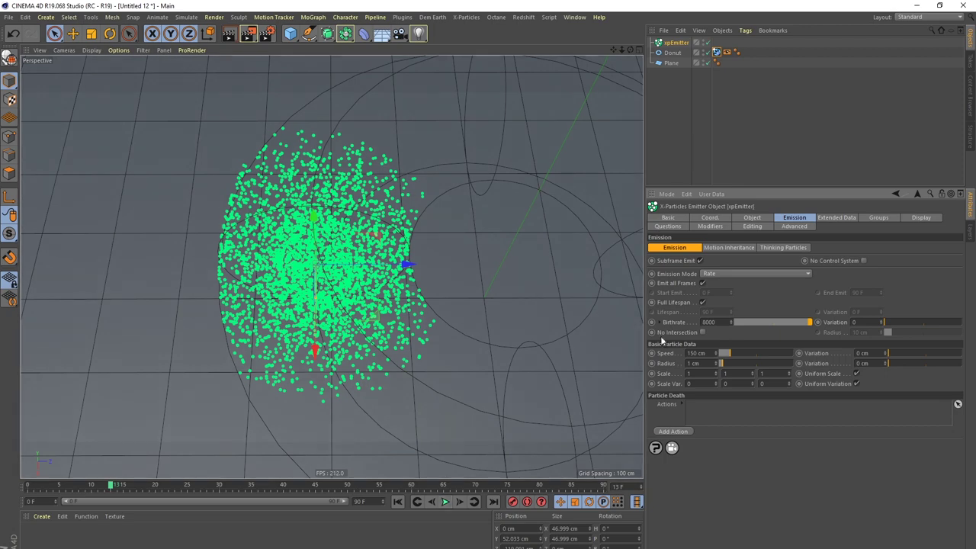
Step: Set the emitter's particle radius to 3 cm and replay the simulation with the whole donut in view
key(0)
click(676, 43)
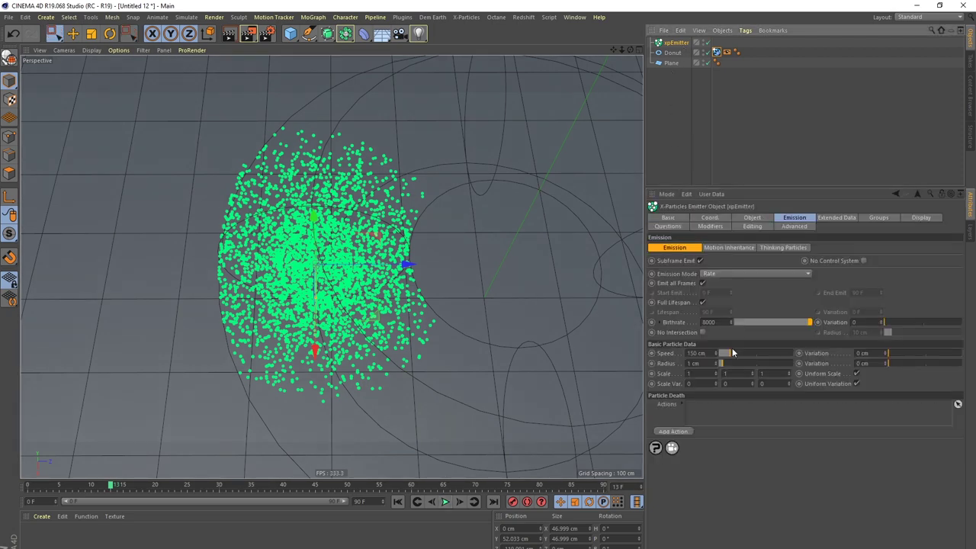
click(397, 502)
click(445, 502)
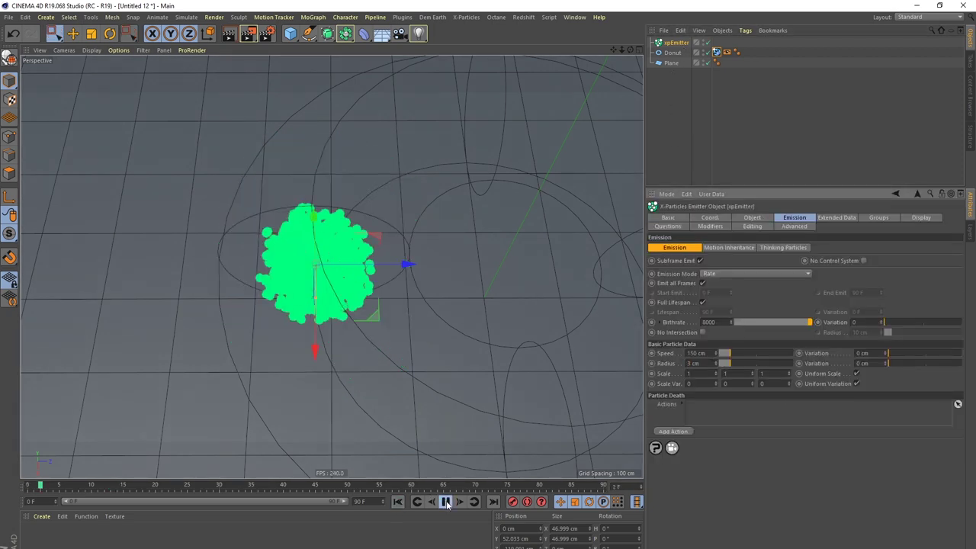
click(447, 501)
alt+right_drag(380, 305, 351, 317)
alt+middle_drag(351, 318, 298, 285)
alt+right_drag(298, 285, 310, 277)
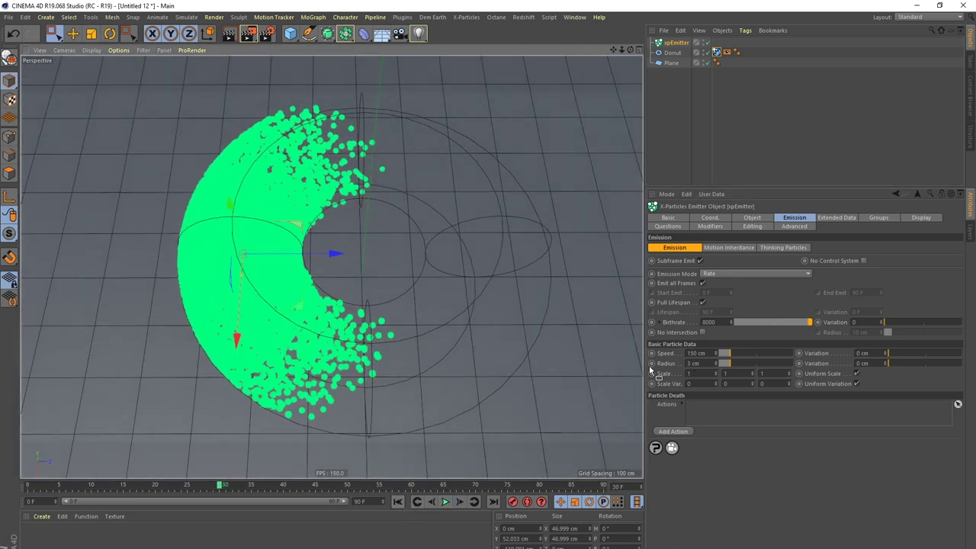
Step: Preview the emission with a birthrate of 40000 and a 1.5 cm radius, and restore the values to 8000 and 3 cm
click(706, 322)
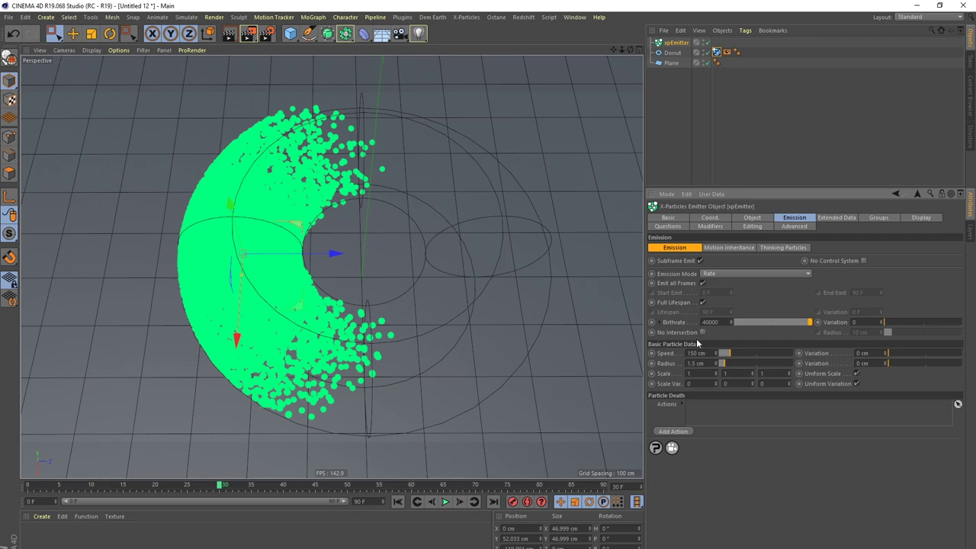
click(397, 500)
click(445, 502)
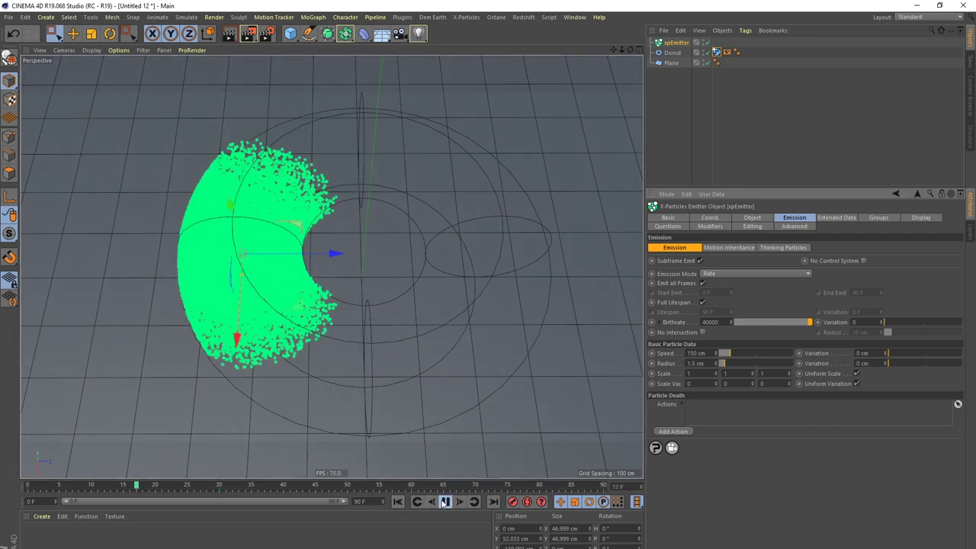
click(445, 502)
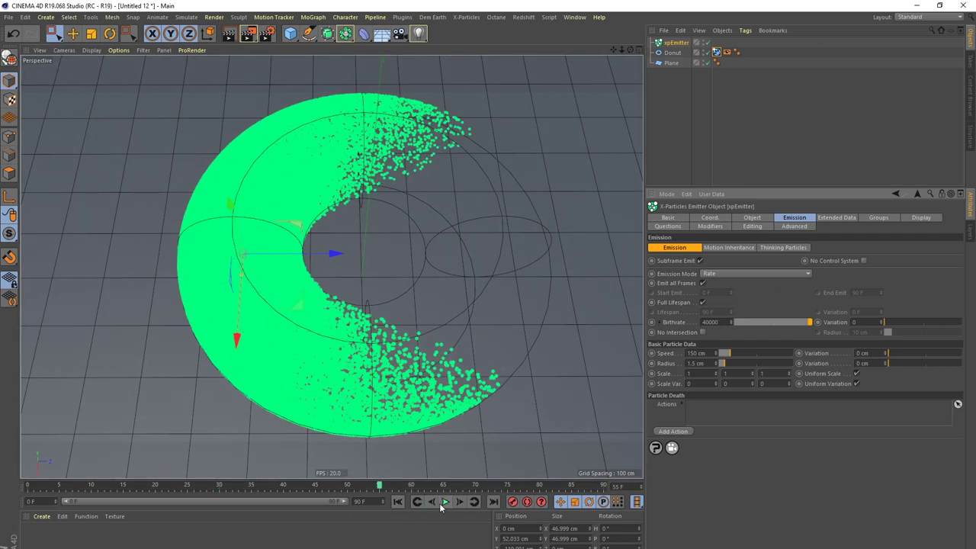
click(397, 501)
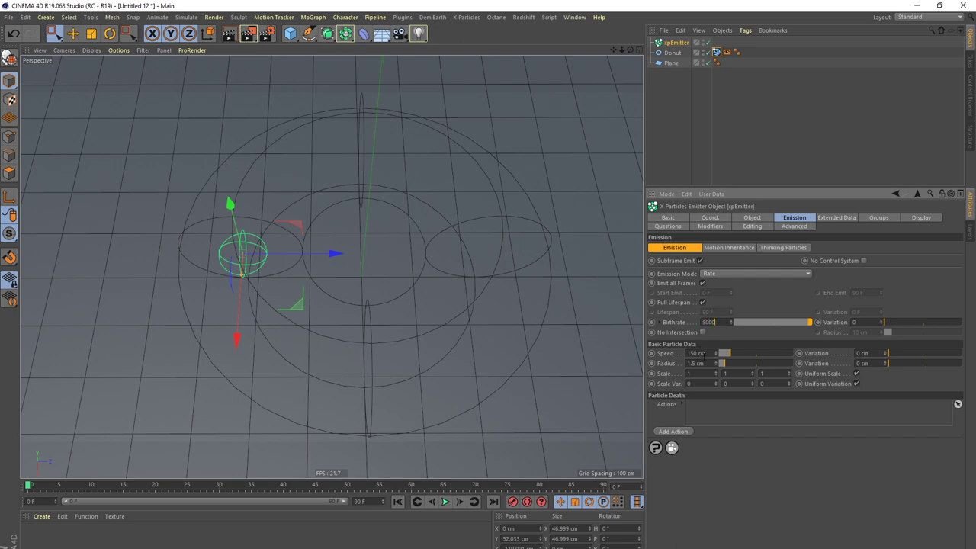
click(675, 67)
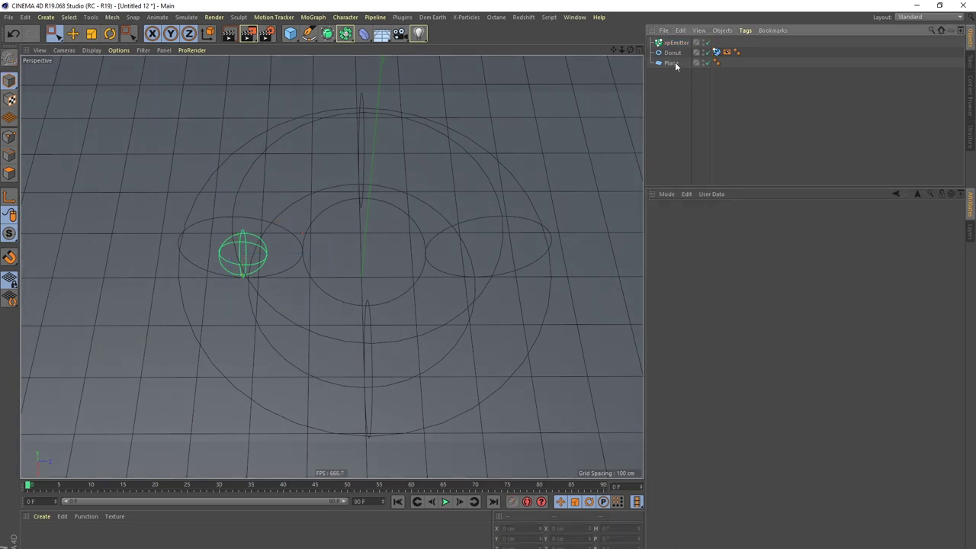
Step: Add an xpFluidFX object to the scene, preview its effect on the particles and rewind to the first frame
scroll(377, 272, down, 2)
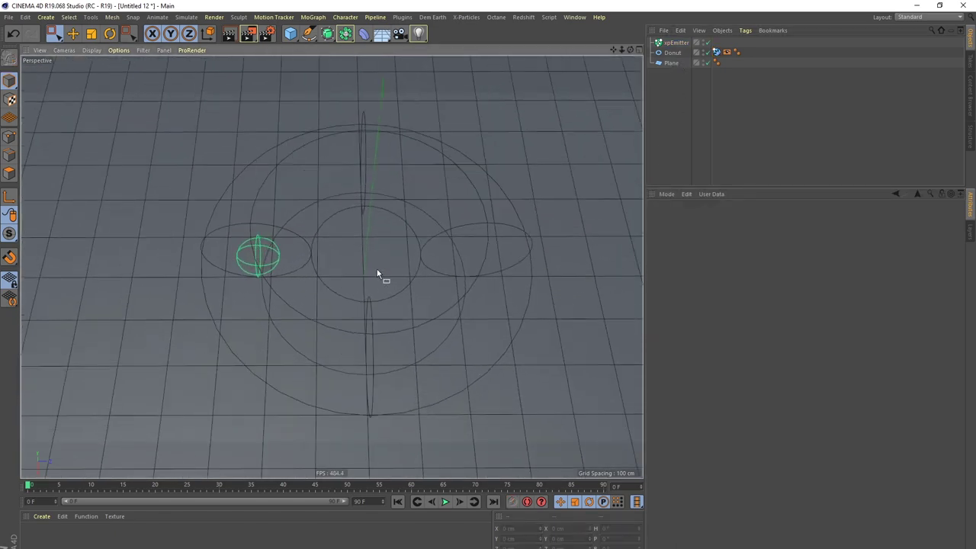
drag(54, 34, 92, 43)
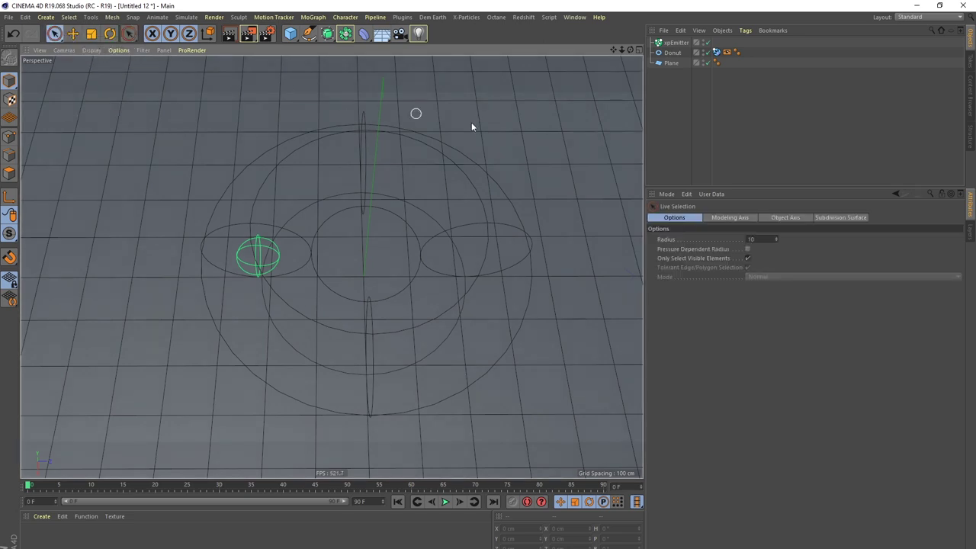
click(466, 17)
mouse_move(503, 126)
mouse_move(486, 110)
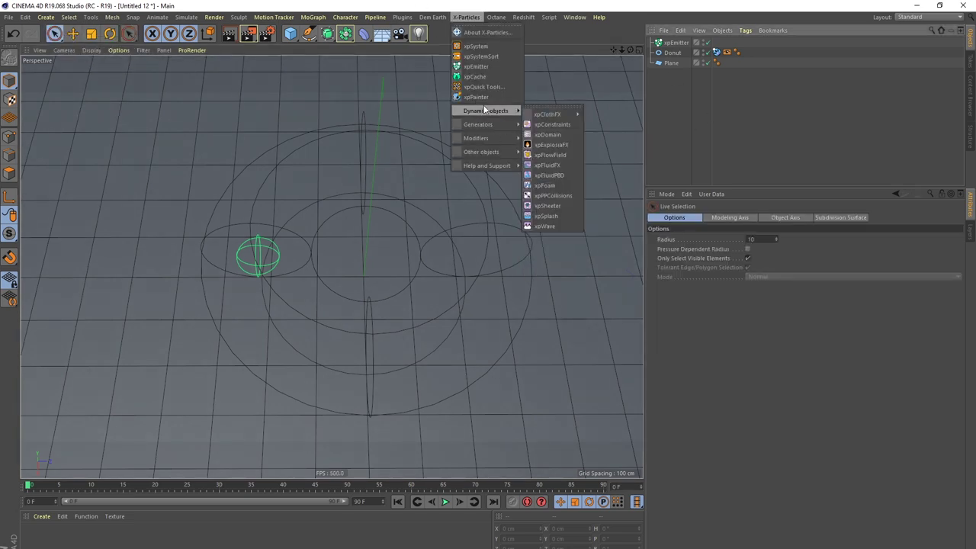
click(555, 174)
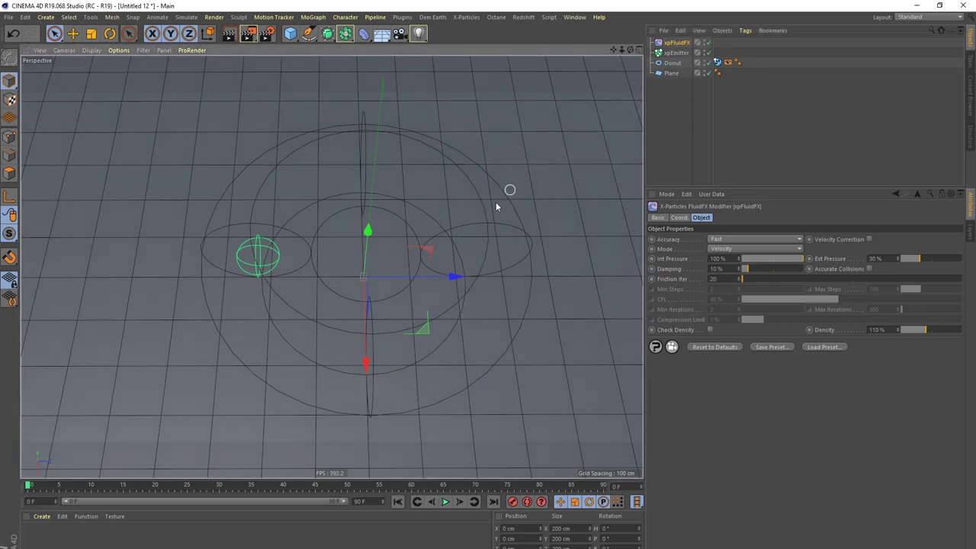
click(446, 501)
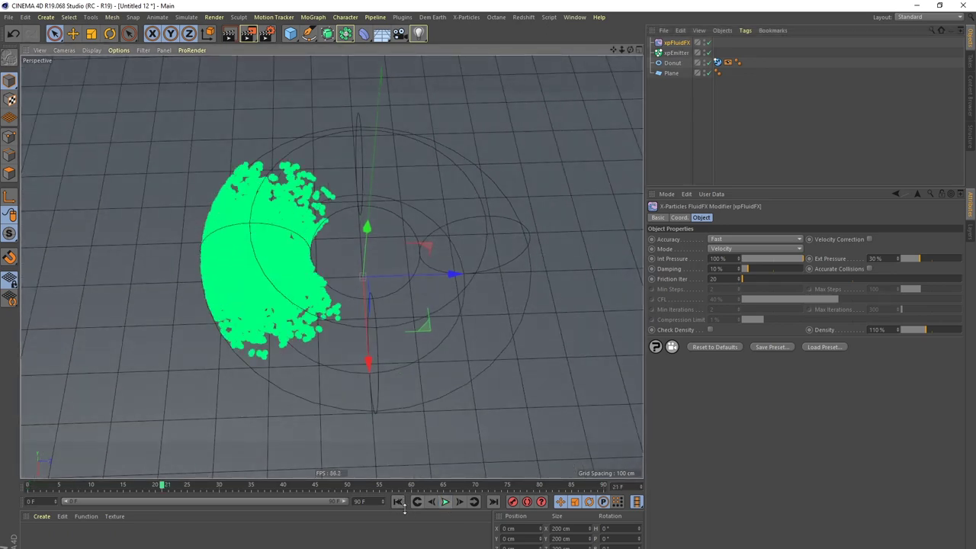
click(398, 502)
Step: Switch the emitter's emission mode to Shot with a shot count of 8000 and preview the simulation
click(677, 54)
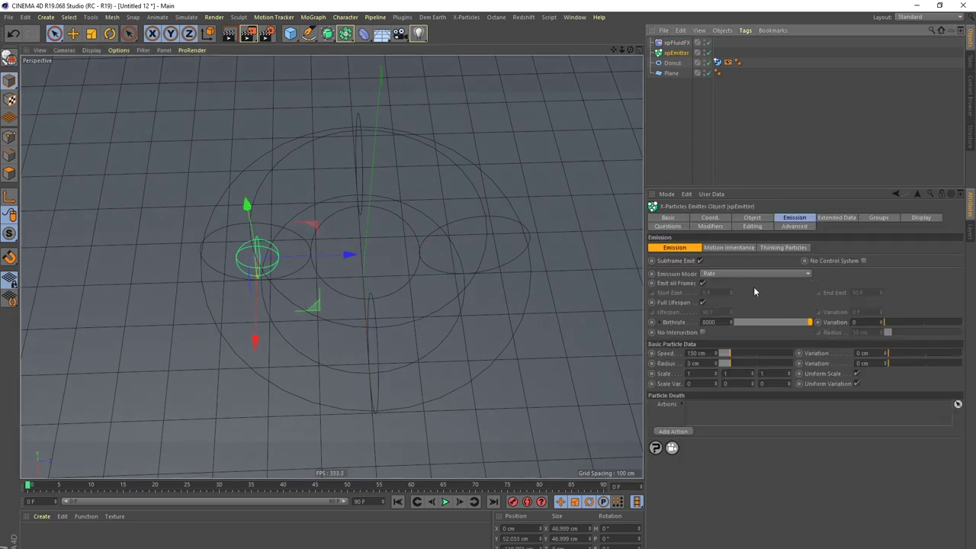
click(758, 272)
click(743, 313)
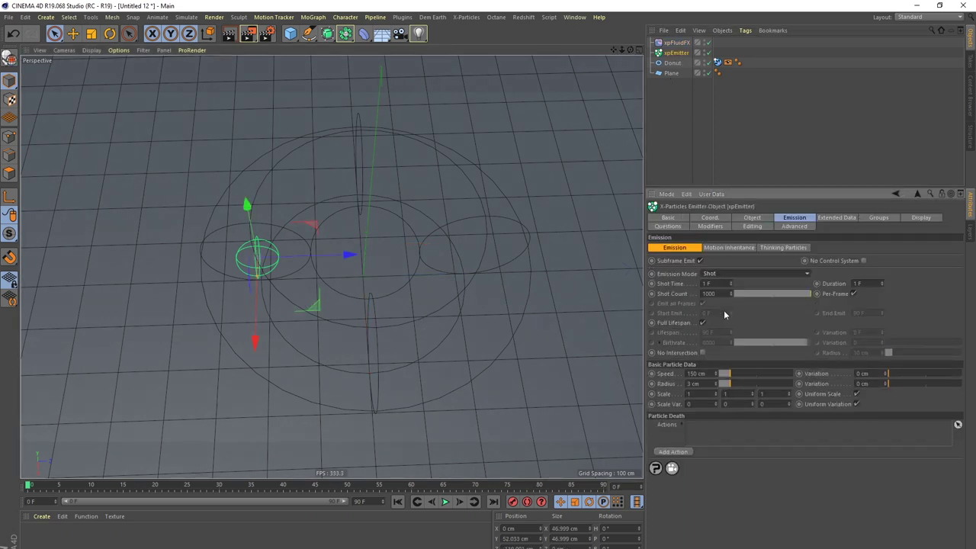
drag(706, 294, 699, 294)
text(8)
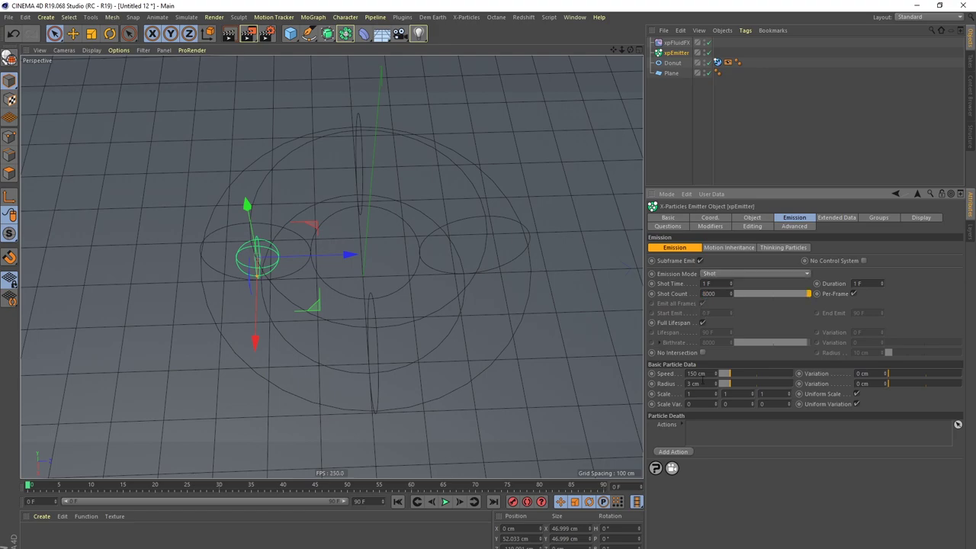
click(446, 502)
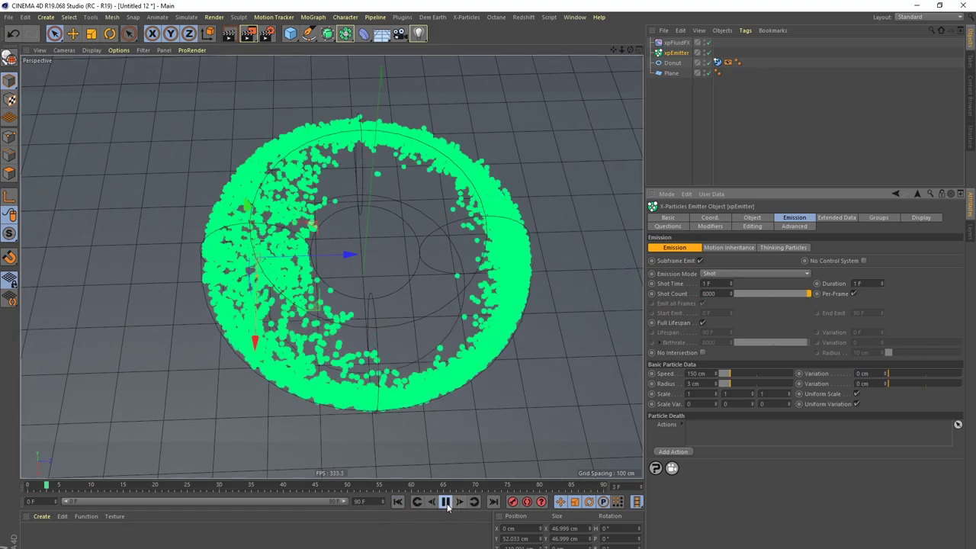
key(F8)
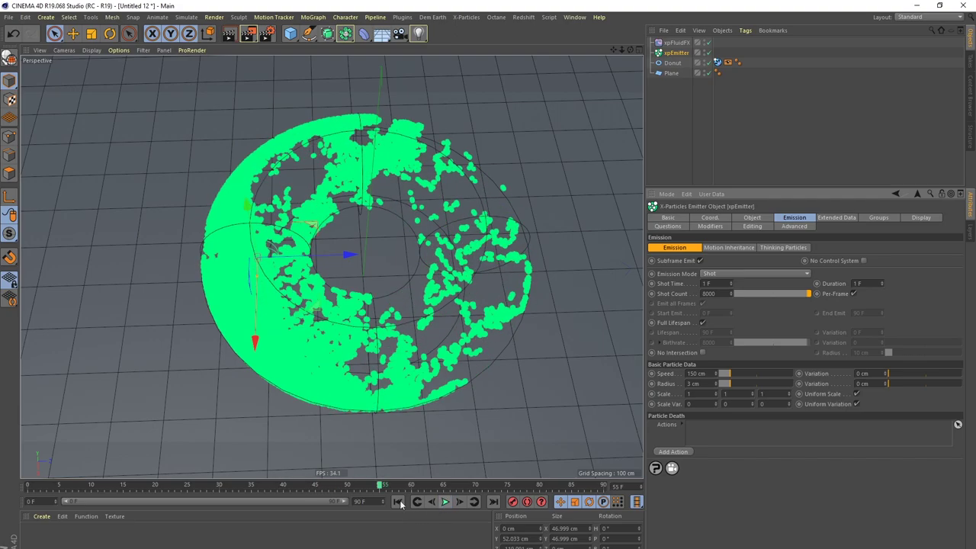
Step: Shorten the timeline to 50 frames, replay the simulation and rewind to the first frame
double_click(360, 501)
text(50)
key(Return)
click(398, 502)
click(446, 503)
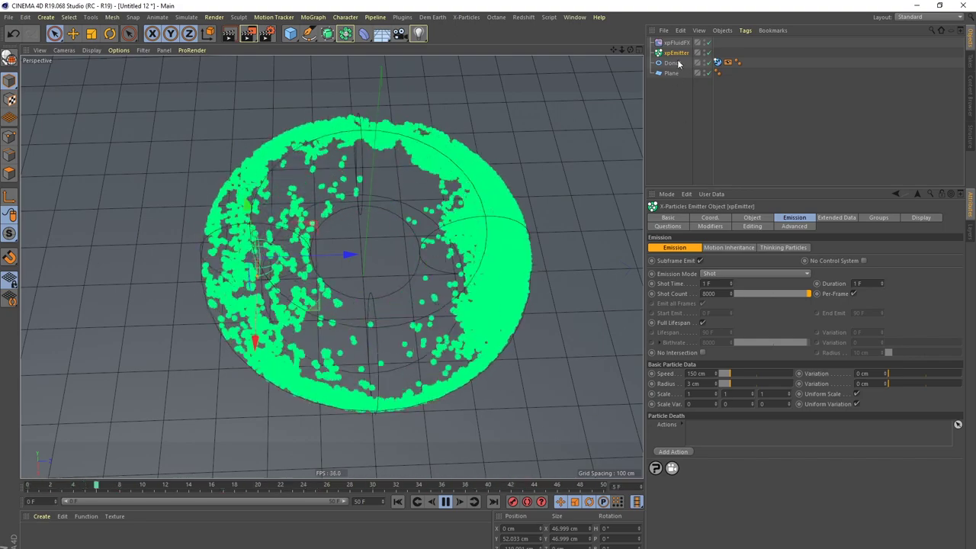
click(446, 502)
click(397, 501)
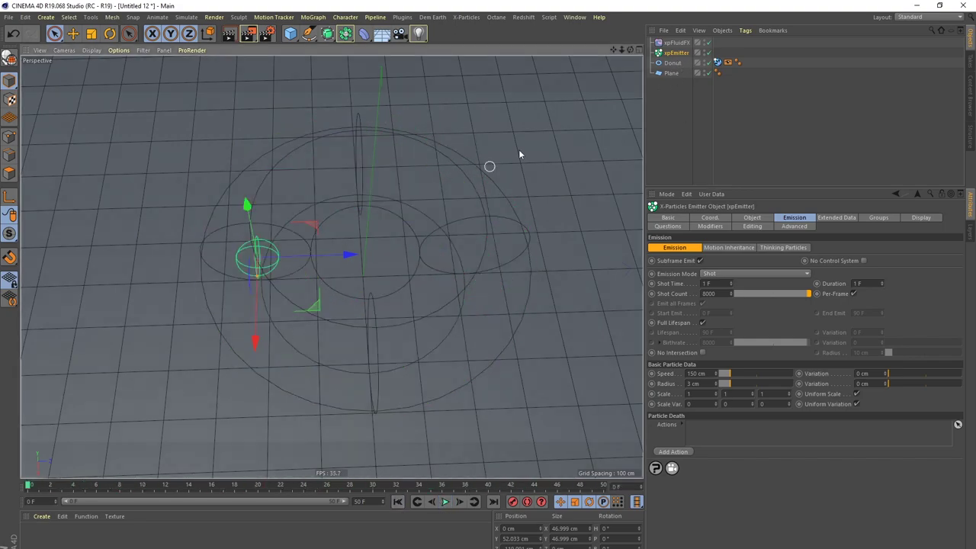
Step: Shrink the spherical emitter to about 7 cm across, enlarge it back to about 47 cm, and preview the emission
scroll(263, 258, up, 5)
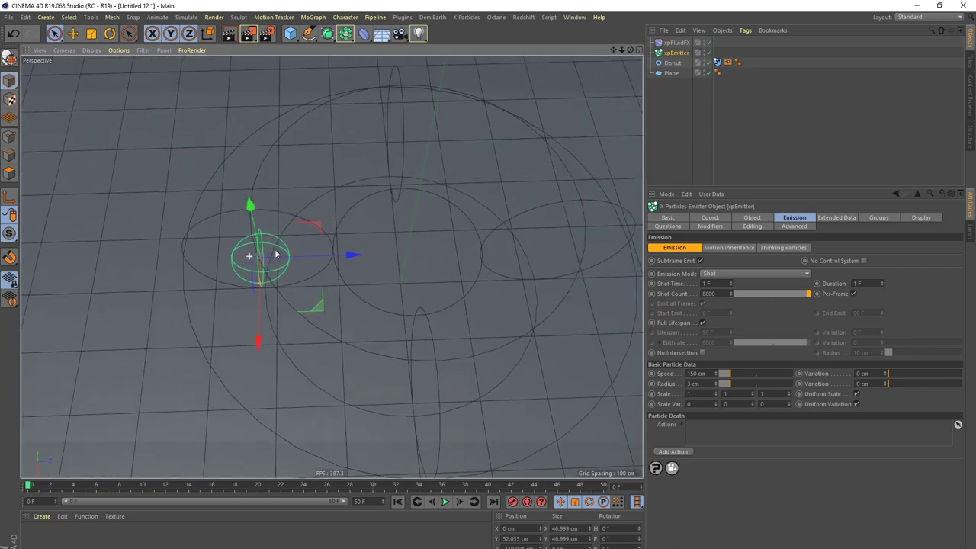
mouse_move(261, 285)
alt+mouse_down()
mouse_move(256, 257)
mouse_move(269, 292)
alt+mouse_up()
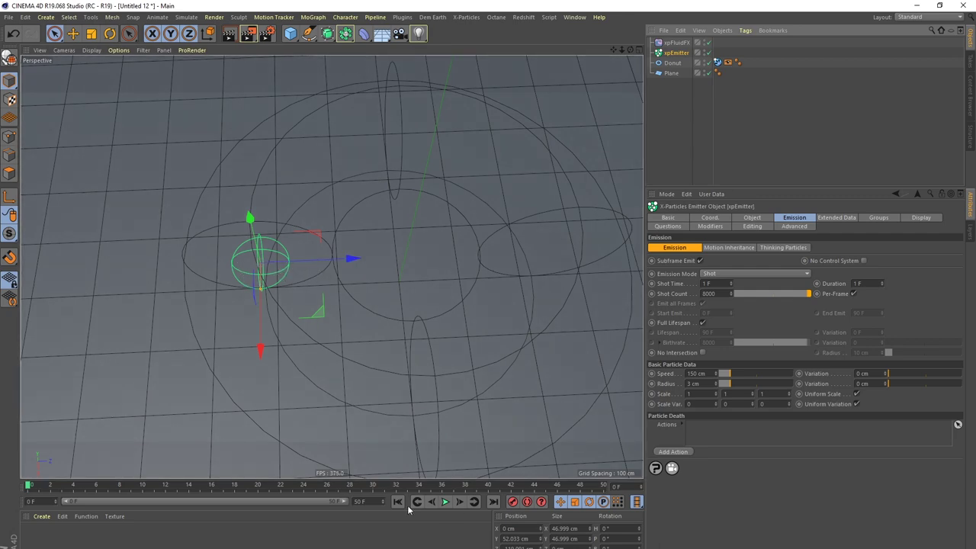
click(446, 501)
drag(258, 291, 260, 267)
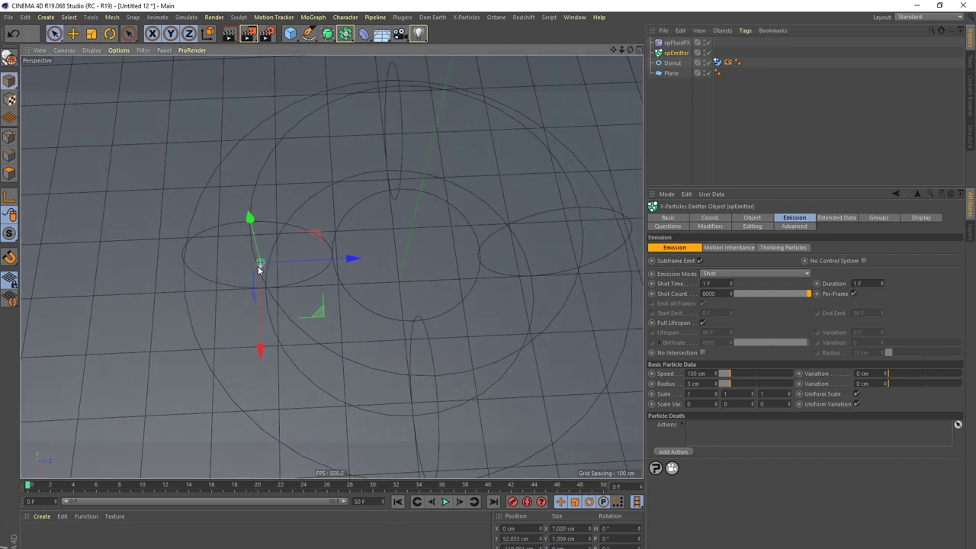
drag(258, 267, 248, 288)
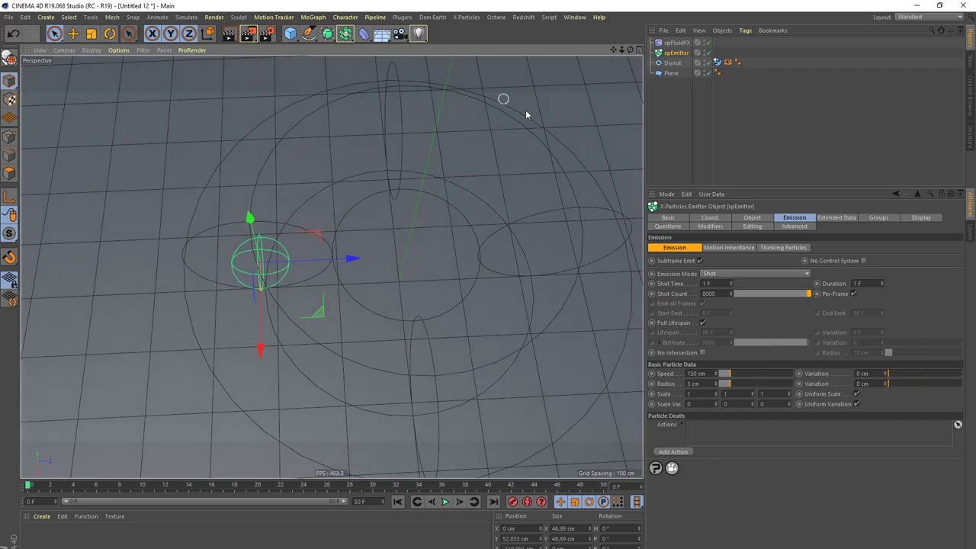
click(445, 502)
click(398, 501)
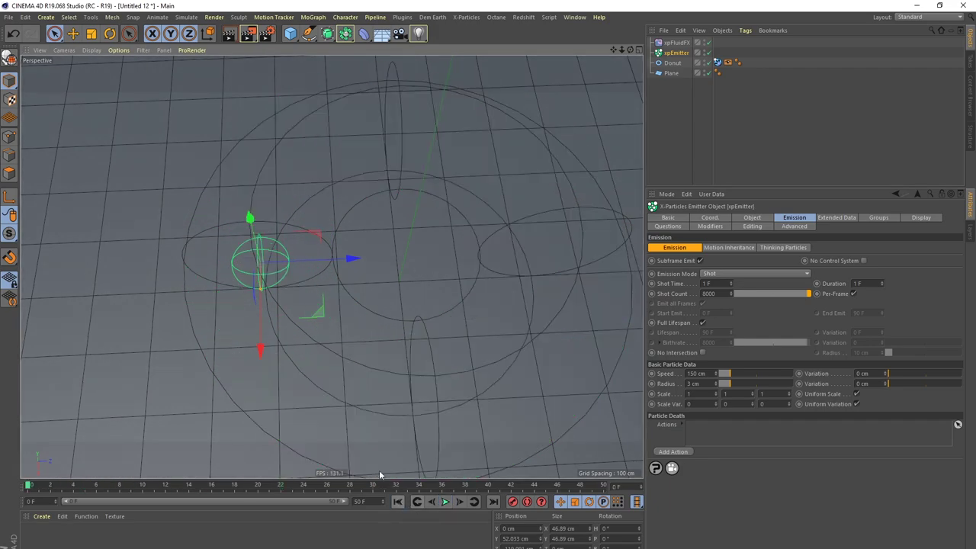
Step: Enlarge the spherical emitter to about 85 cm across, preview the simulation and rewind
drag(260, 288, 253, 314)
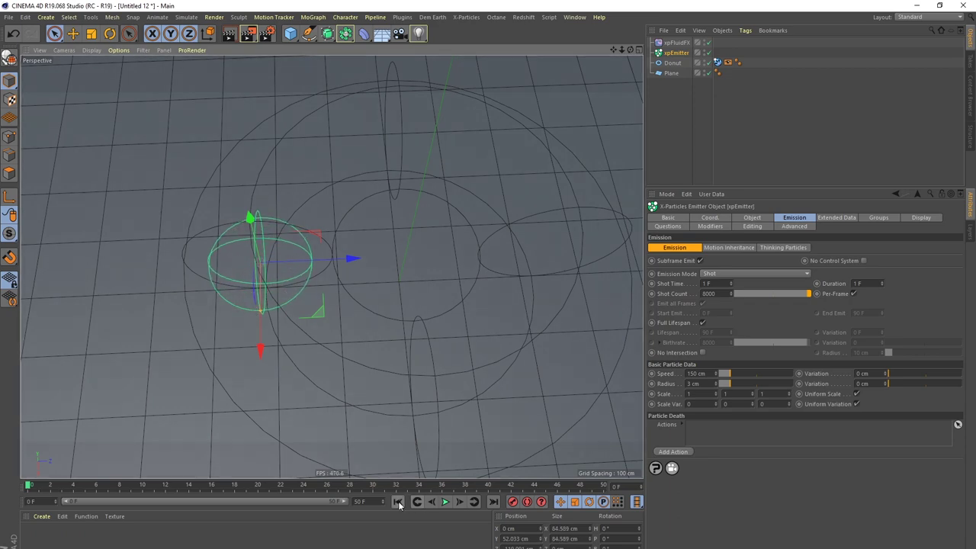
click(445, 501)
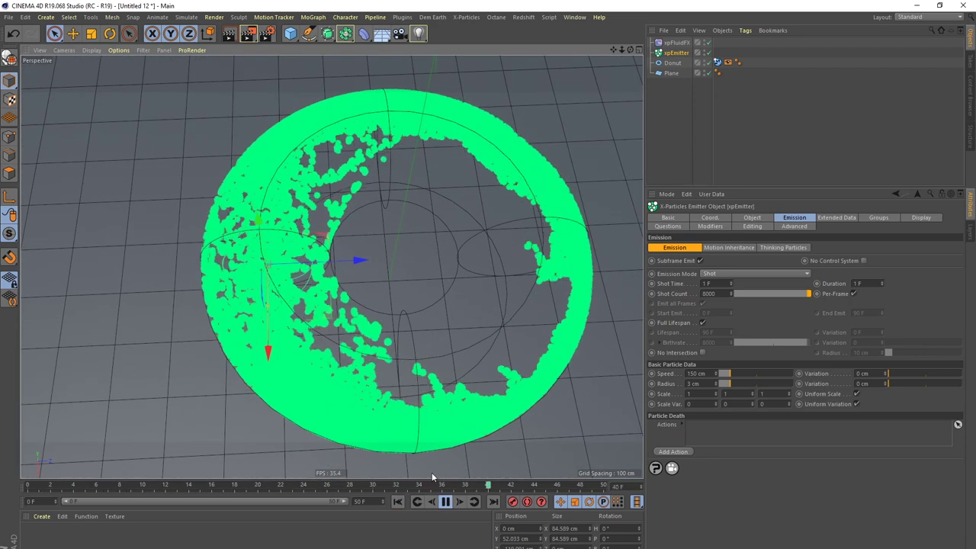
click(445, 501)
click(397, 501)
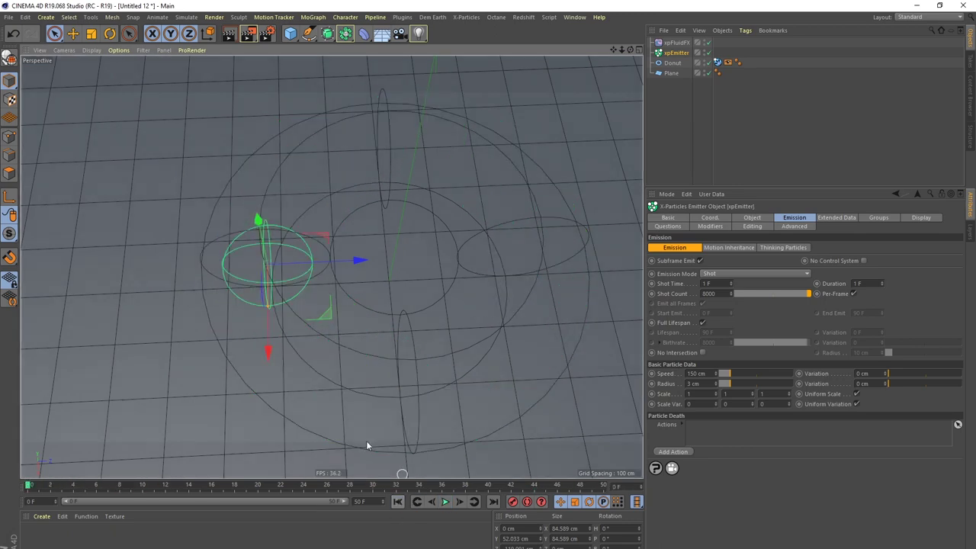
Step: Shrink the spherical emitter to about 32 cm across and preview how the particles fill the donut
drag(267, 308, 269, 277)
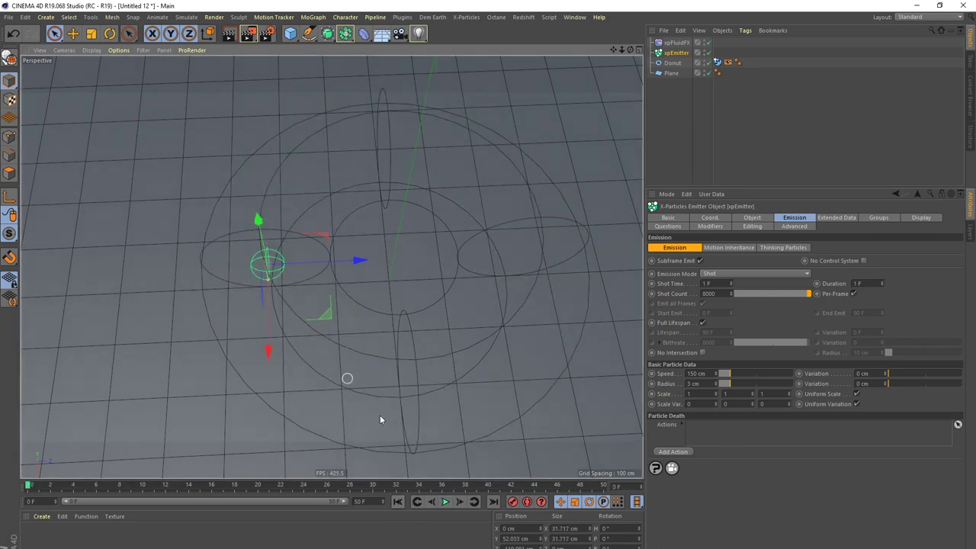
click(447, 503)
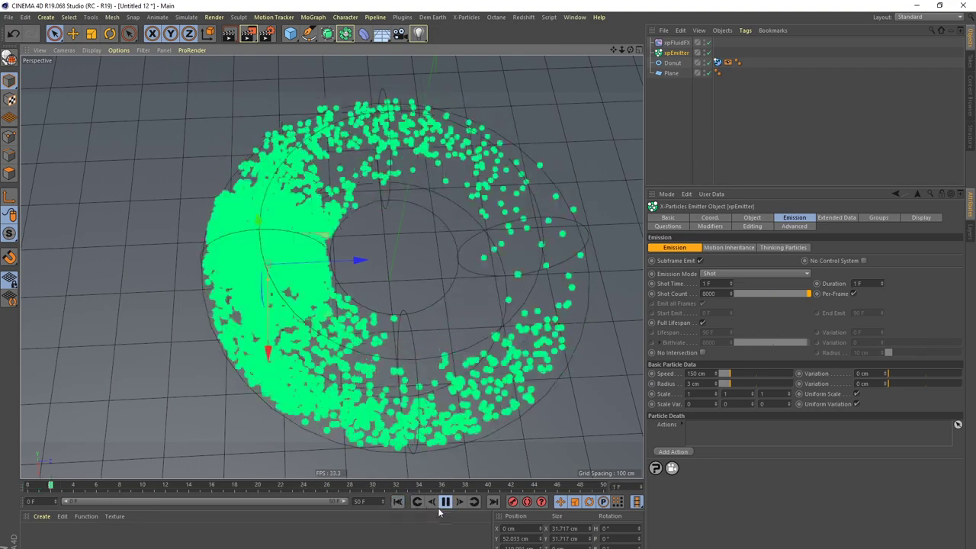
click(445, 502)
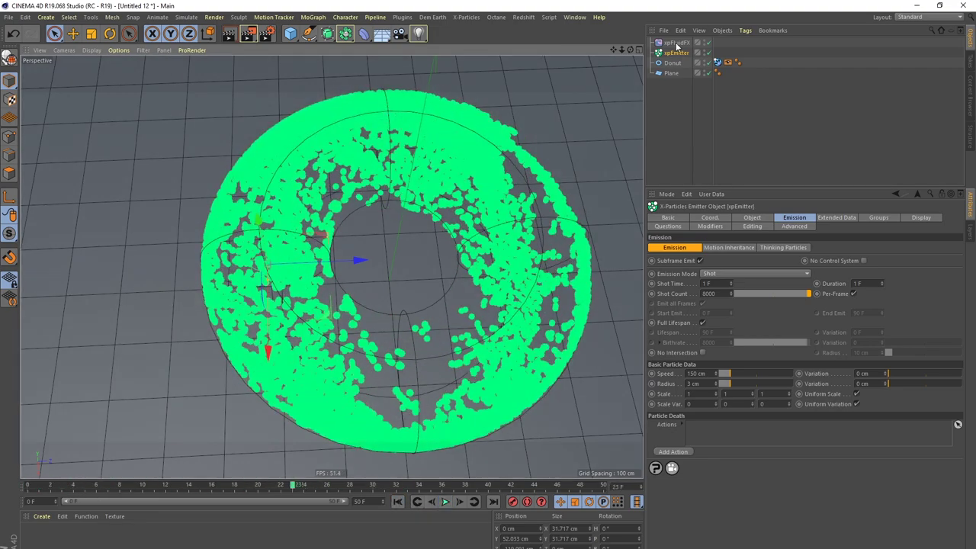
Step: Set the xpFluidFX internal pressure to 50% and replay the simulation
click(676, 43)
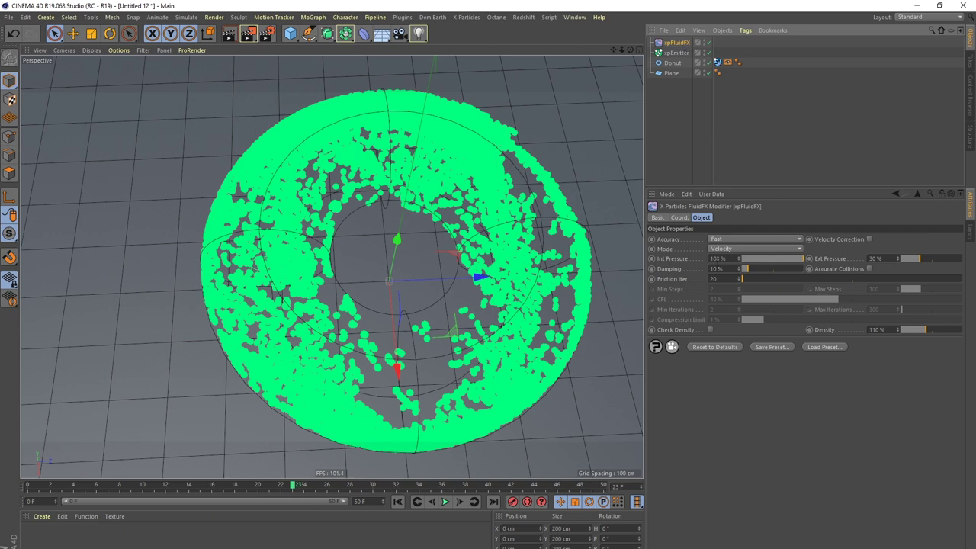
click(716, 258)
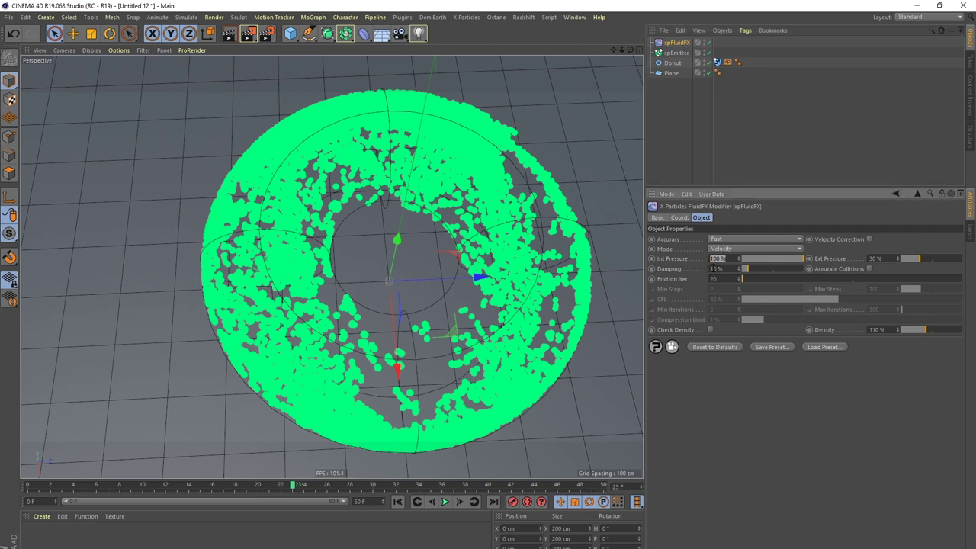
text(50)
key(Return)
click(398, 501)
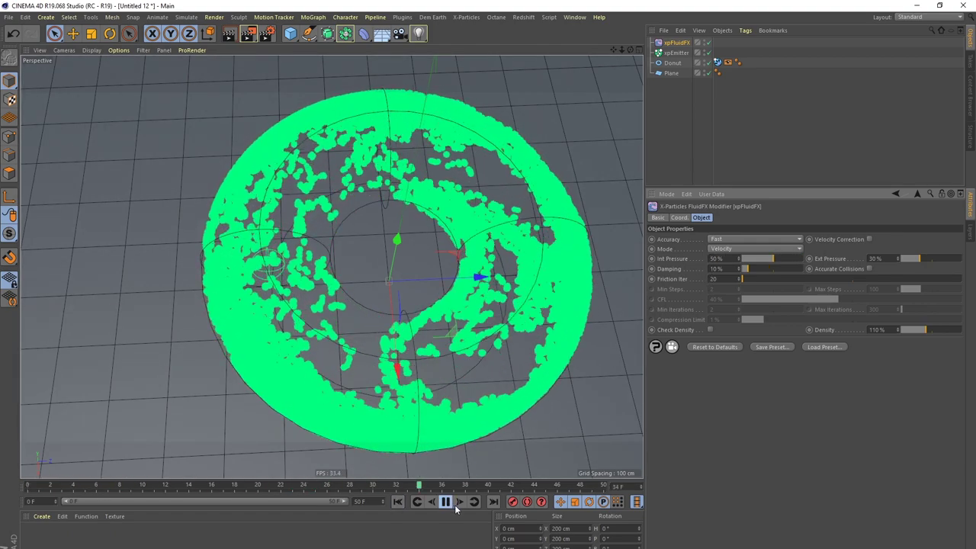
Step: Try xpFluidFX internal pressures of 20% and 30% while the simulation plays
click(717, 259)
text(20)
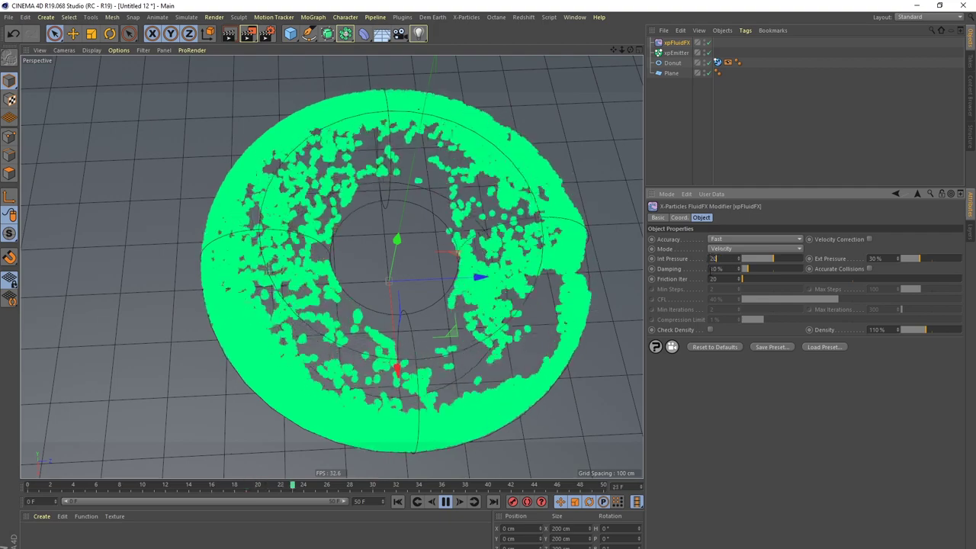
key(Return)
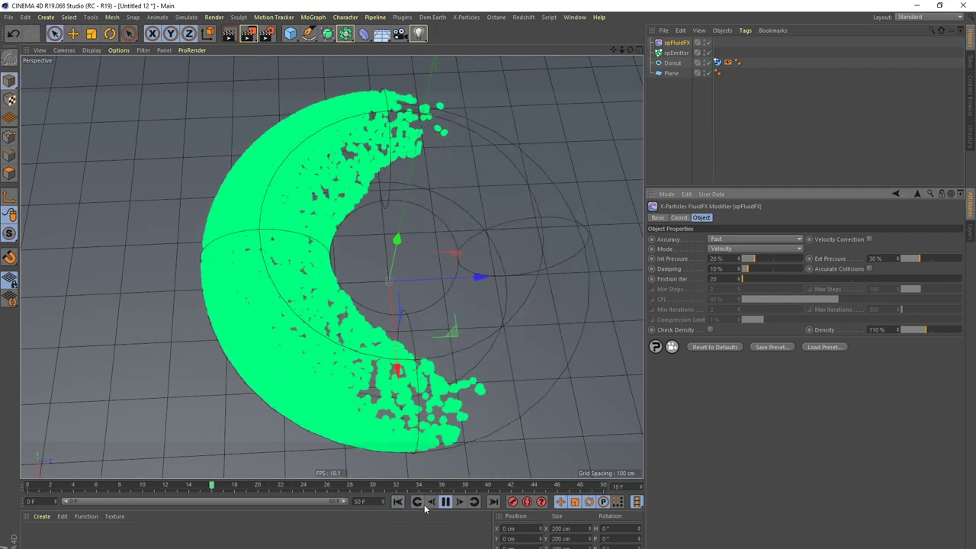
click(716, 259)
text(30)
key(Return)
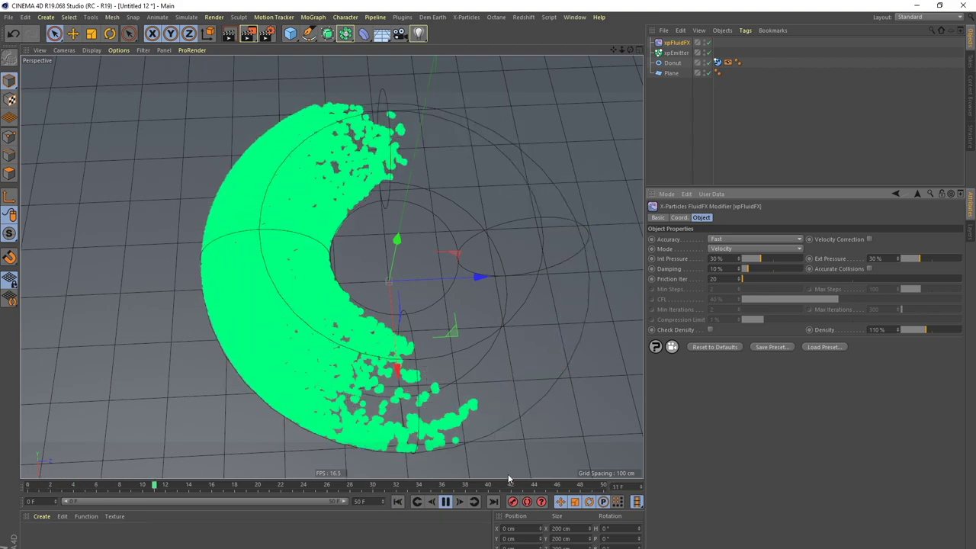
Step: Set the xpFluidFX internal pressure to 40%, play the simulation and pause it partway
click(717, 258)
text(40)
key(Return)
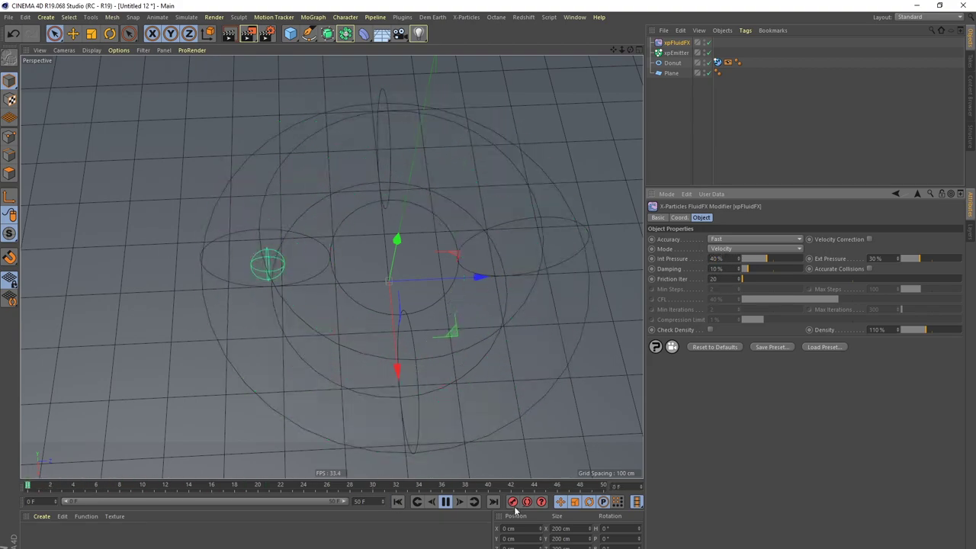
click(417, 501)
click(446, 502)
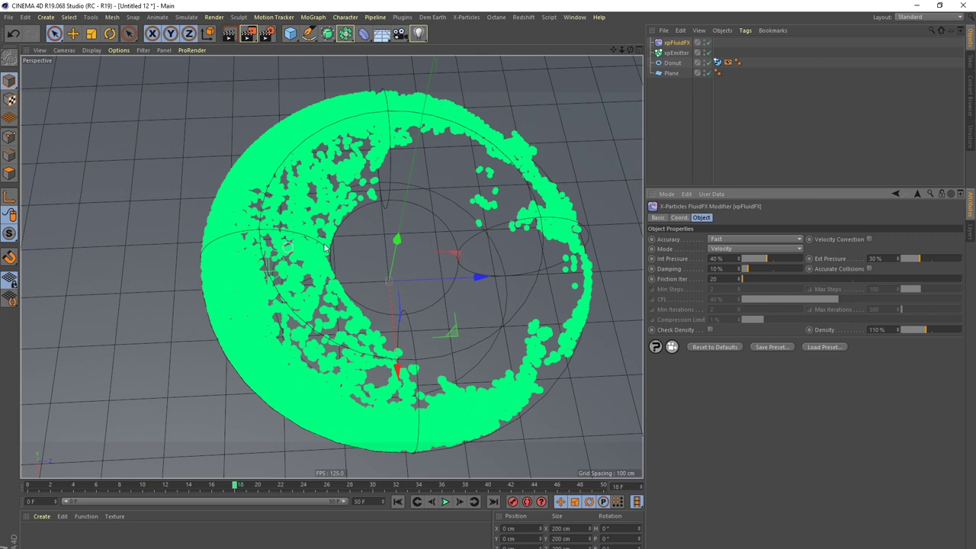
Step: Switch the xpEmitter's emission mode to Hexagonal and preview the emission from the first frame
click(675, 52)
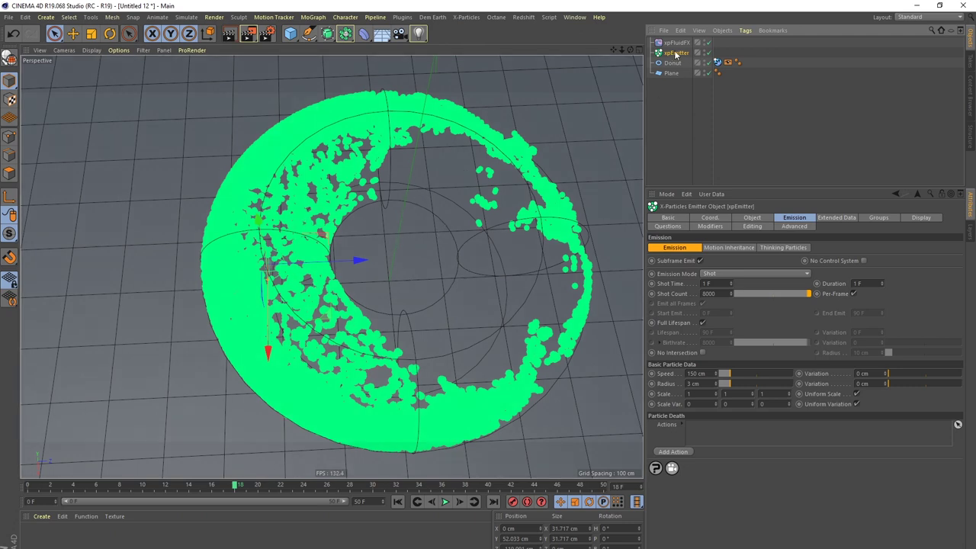
click(753, 220)
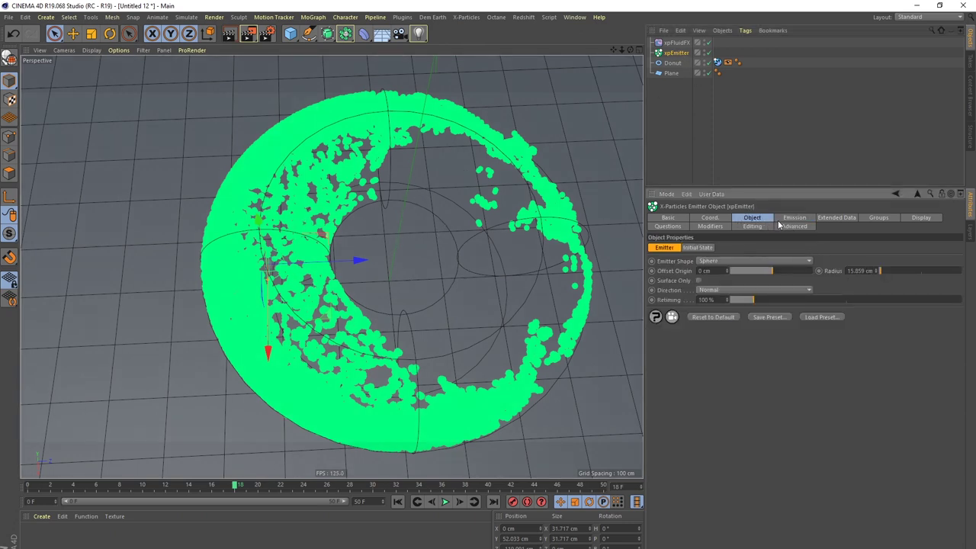
click(793, 218)
click(732, 274)
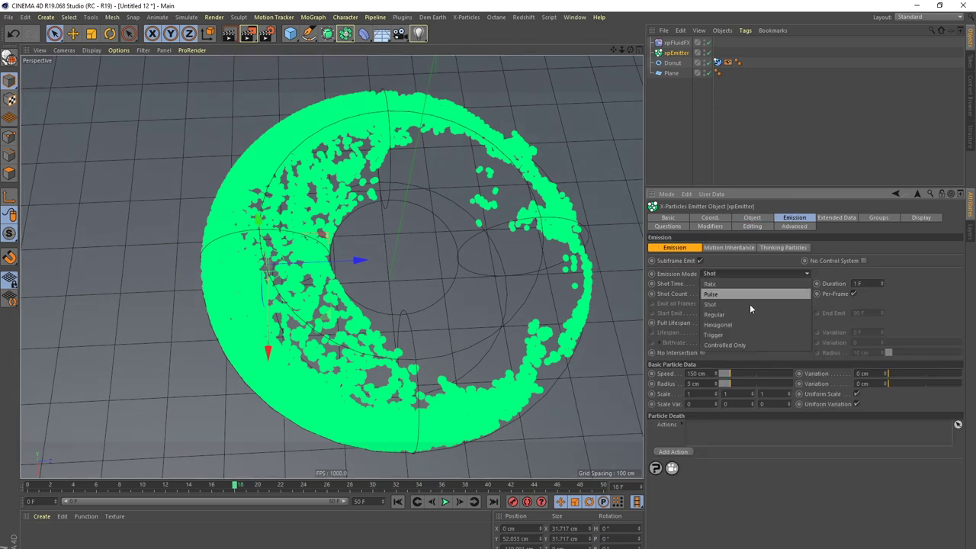
click(741, 325)
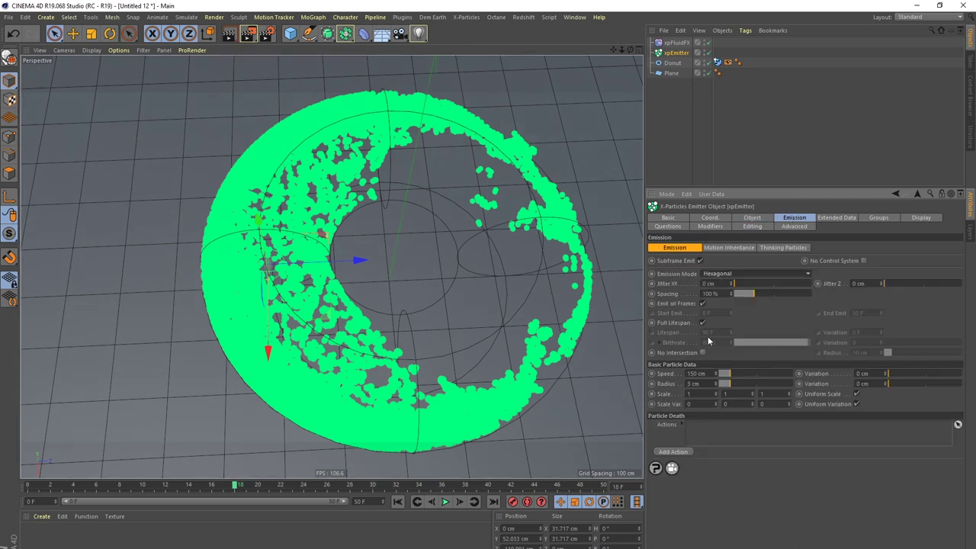
click(398, 501)
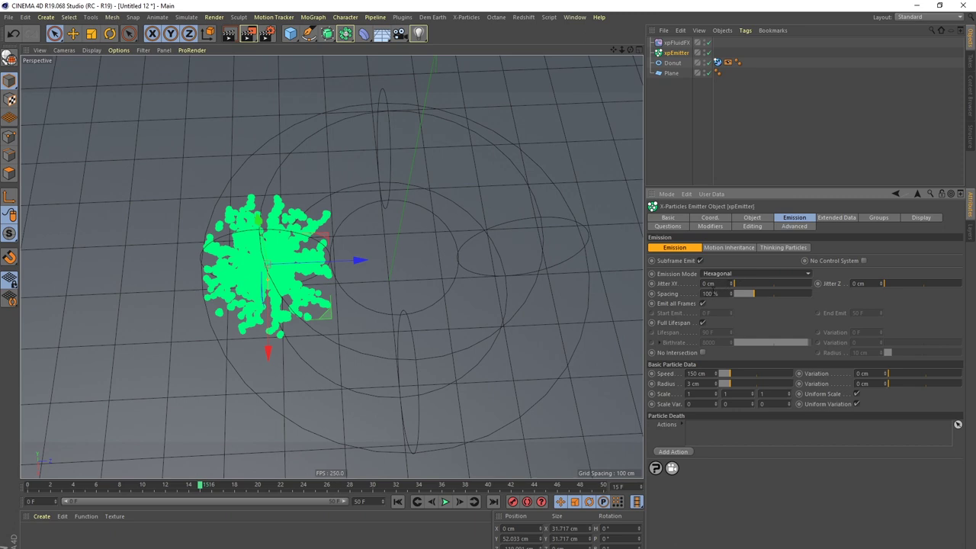
Step: Restore the emitter's emission mode to Shot and replay the simulation from the first frame
click(743, 273)
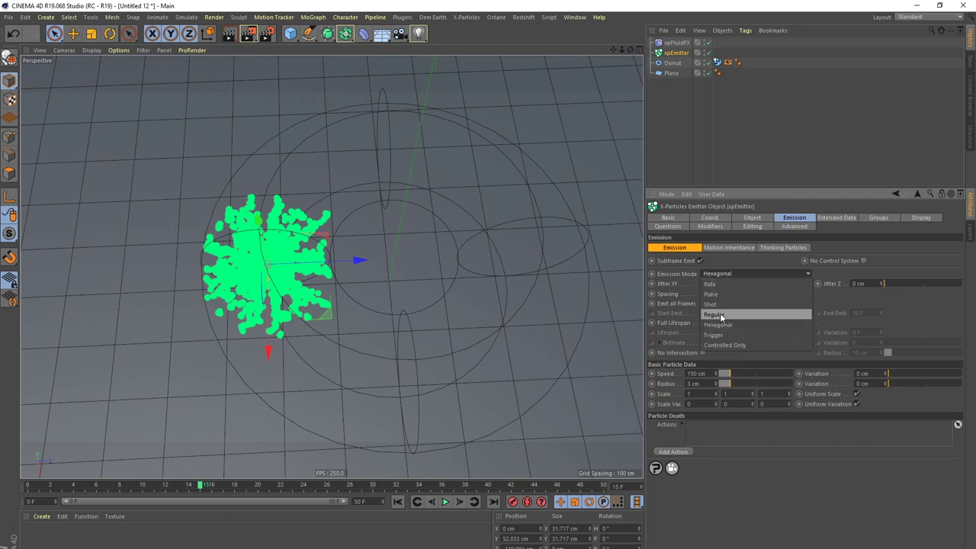
click(711, 304)
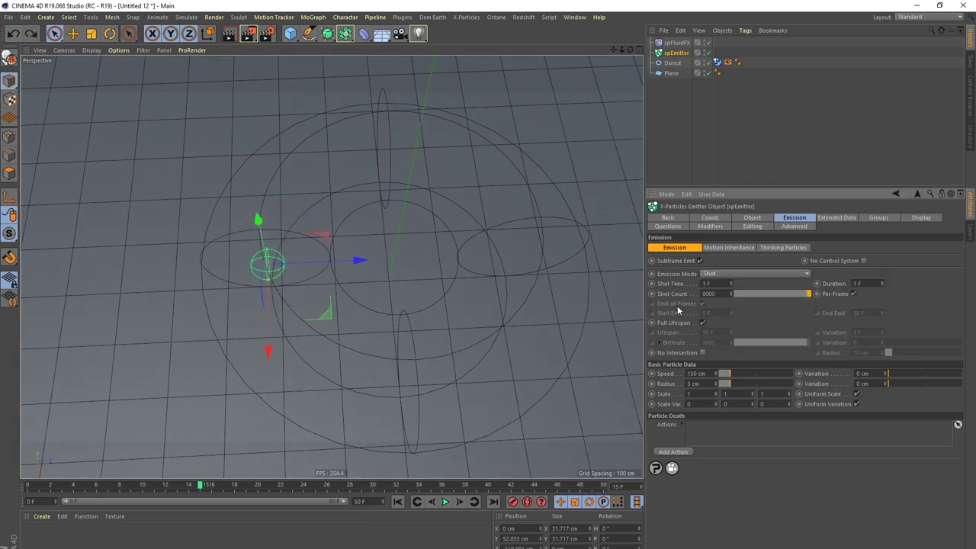
click(398, 501)
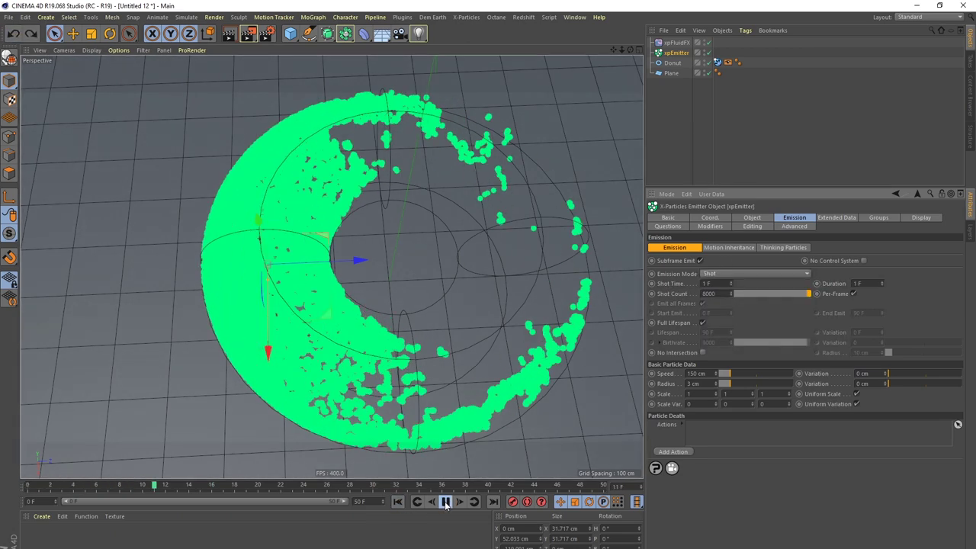
click(446, 503)
Step: Try duplicating the xpEmitter, delete the copy and reselect the original emitter
click(668, 111)
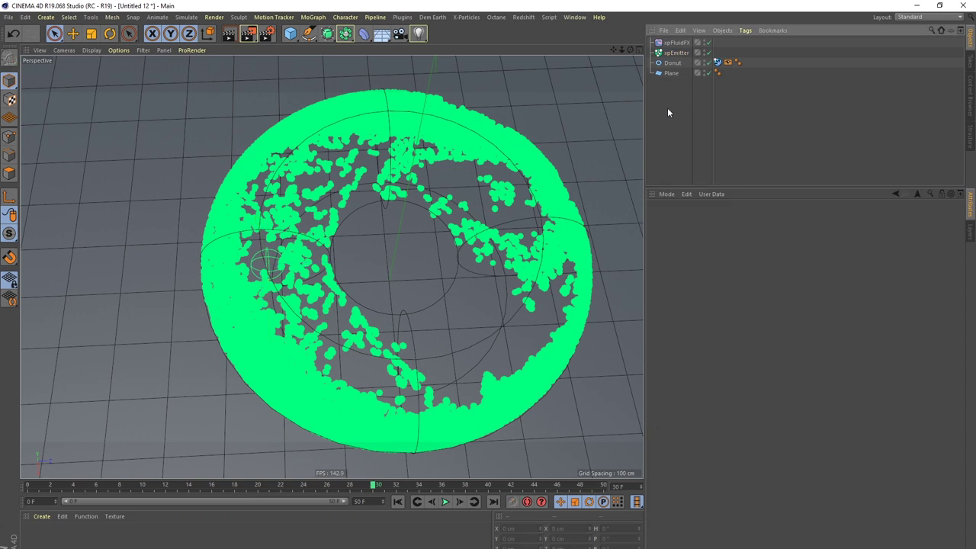
ctrl+drag(677, 51, 680, 69)
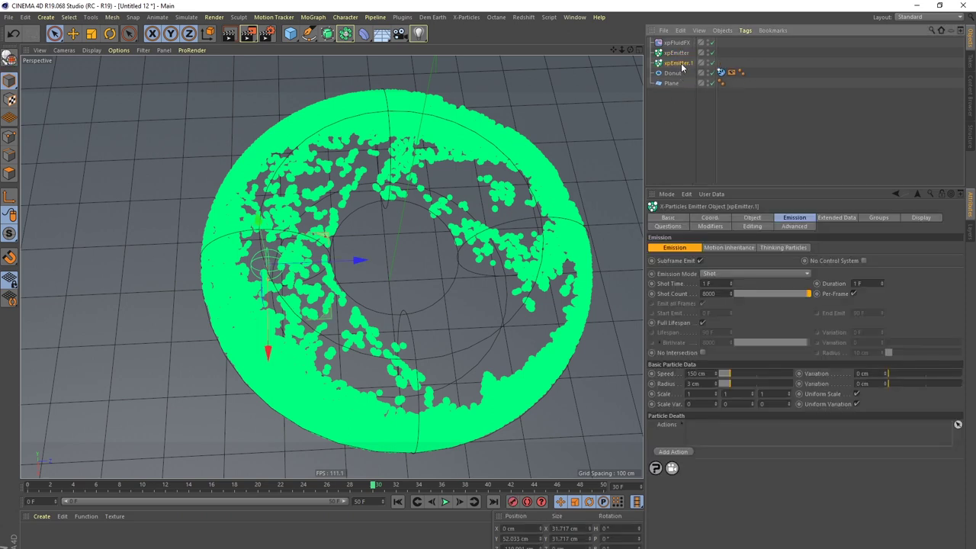
key(Delete)
click(676, 52)
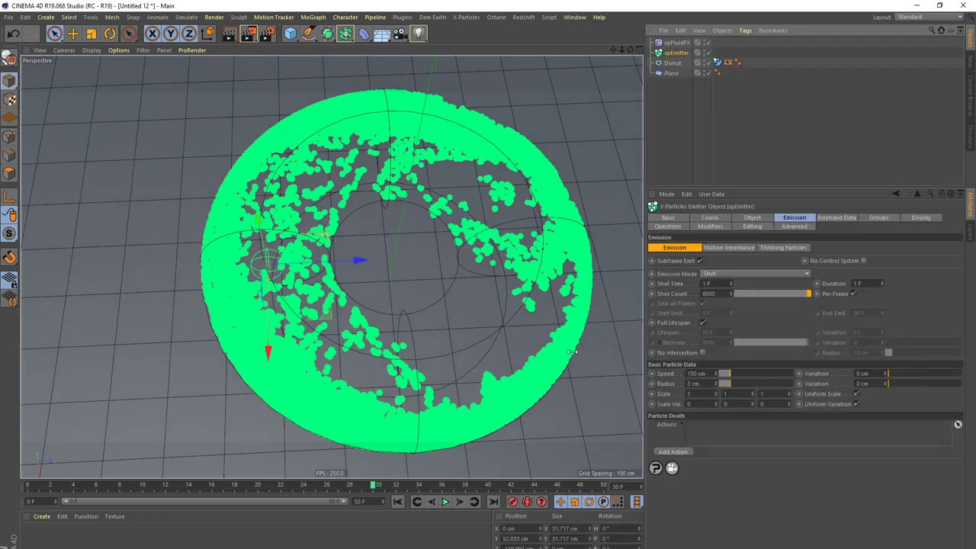
Step: Replay the single emitter's simulation from the first frame to check how it fills the donut
click(397, 501)
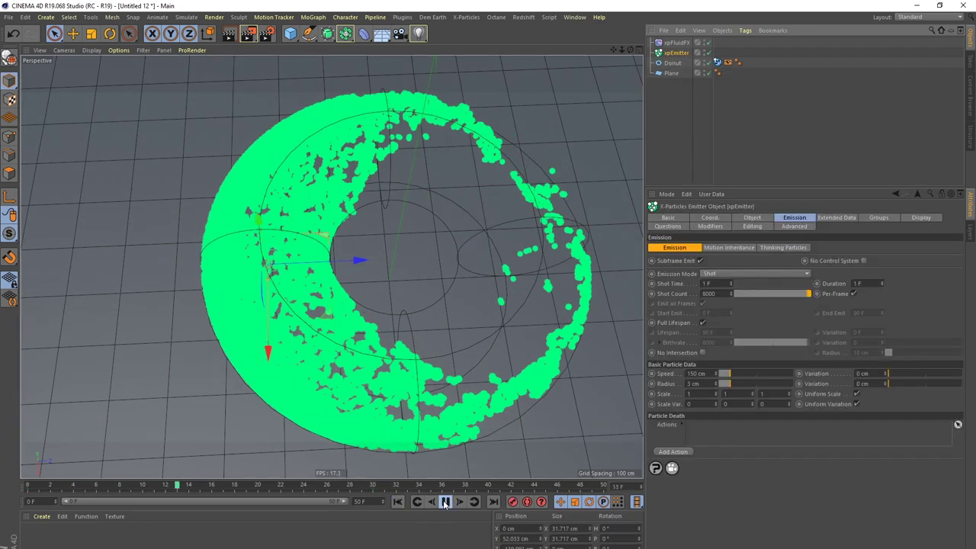
click(446, 501)
click(398, 501)
click(444, 503)
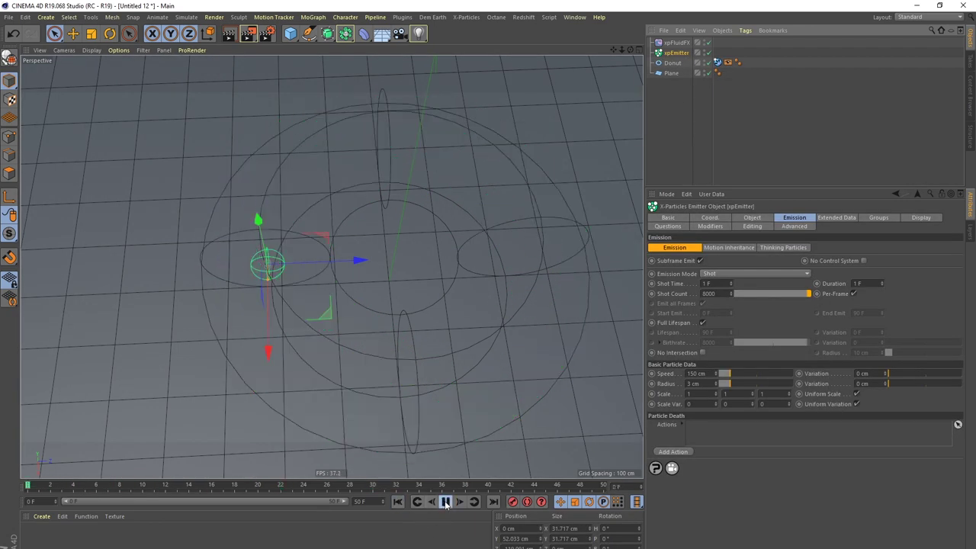
Step: Duplicate the xpEmitter directly below the original in the object hierarchy and rewind to the first frame
click(680, 103)
ctrl+drag(679, 52, 682, 63)
click(397, 501)
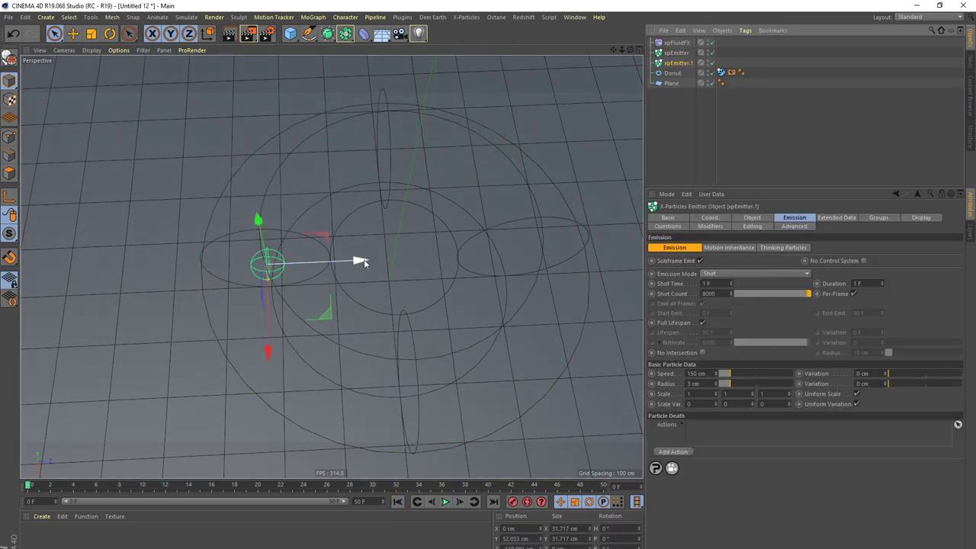
Step: Move the duplicated emitter along its Z axis to the opposite side of the donut tube
drag(363, 260, 608, 248)
alt+middle_drag(444, 241, 362, 241)
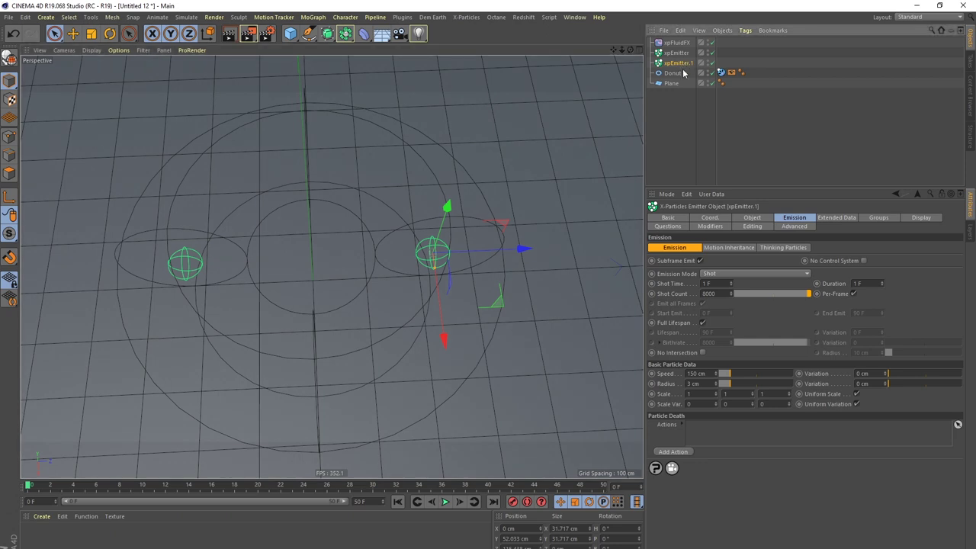
Step: Give the duplicated emitter an orange icon color and a matching orange particle color
click(913, 221)
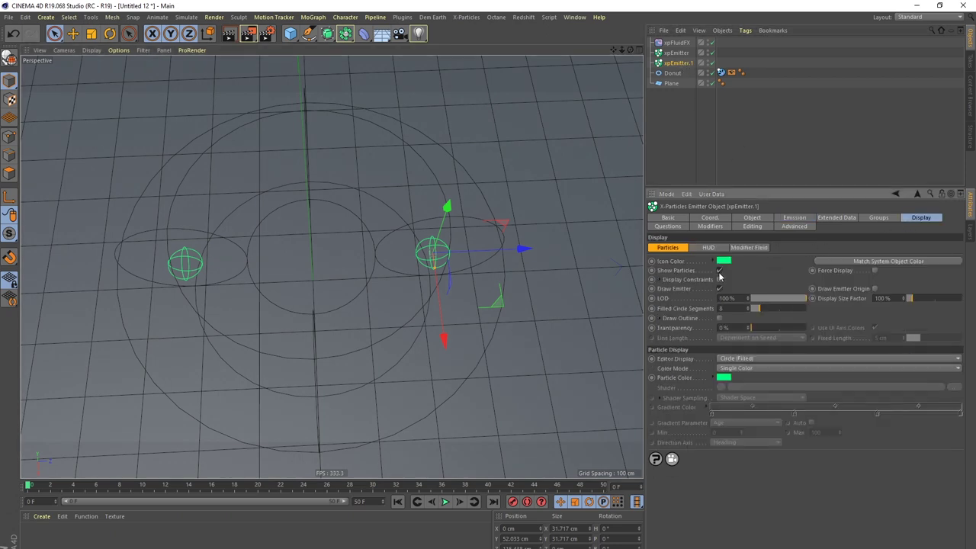
click(724, 260)
click(697, 258)
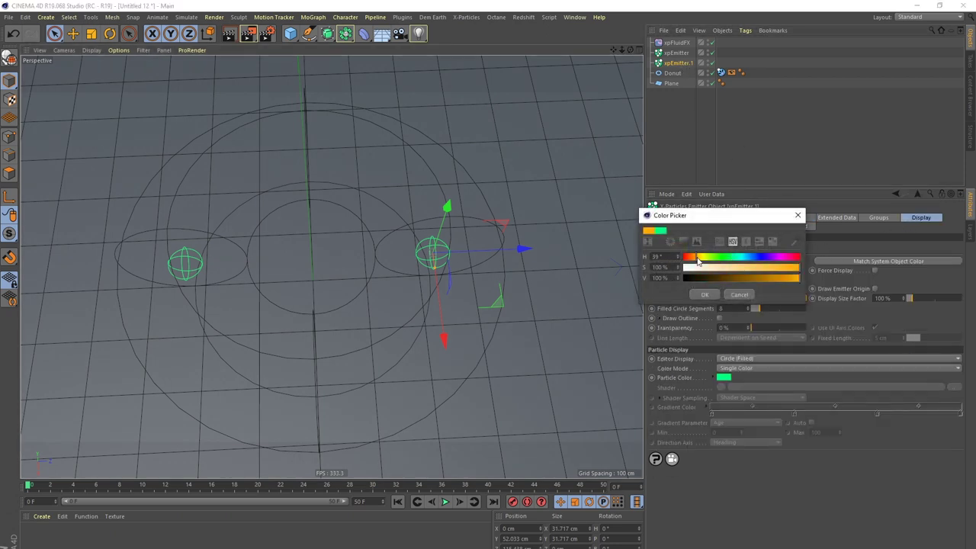
click(705, 294)
click(723, 377)
click(693, 375)
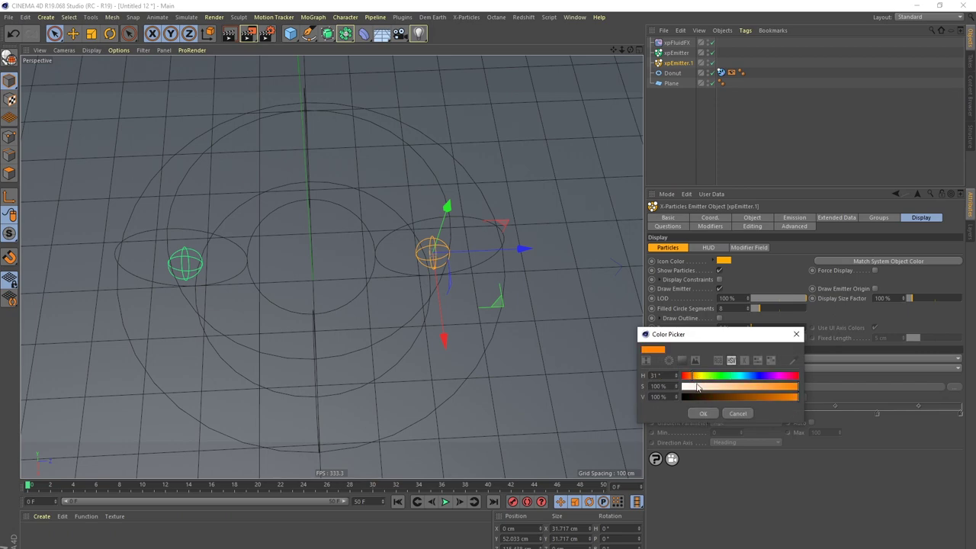
click(698, 376)
click(703, 413)
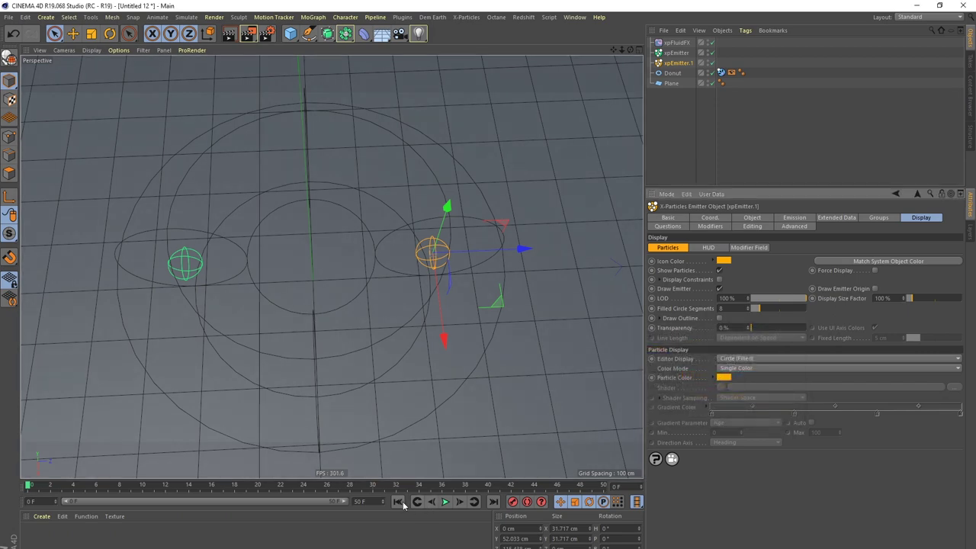
Step: Preview the two-emitter simulation, then extend the project length and preview range to 120 frames
click(446, 501)
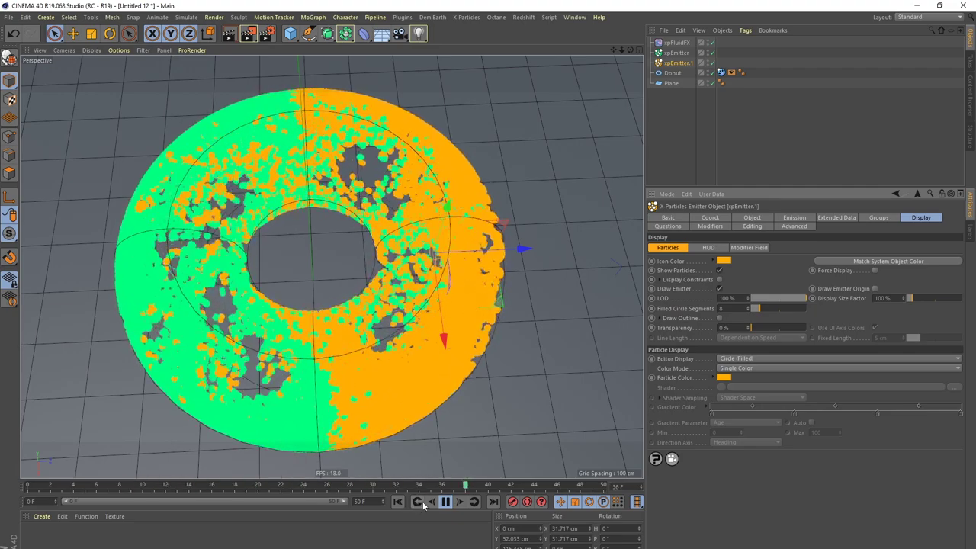
click(445, 501)
double_click(365, 501)
text(120)
key(Return)
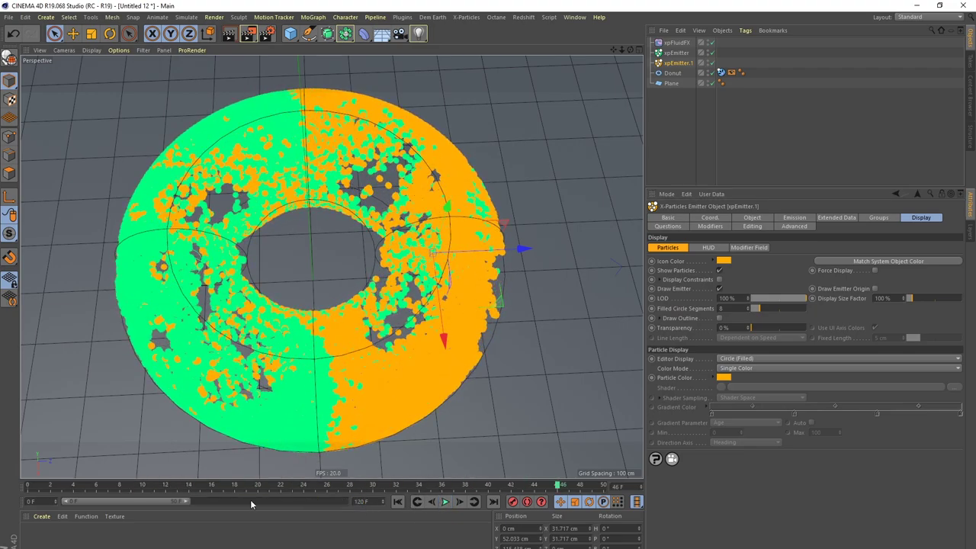
double_click(152, 502)
Step: Continue the simulation and examine from several angles how the green and orange particles mix inside the donut
alt+drag(295, 412, 303, 385)
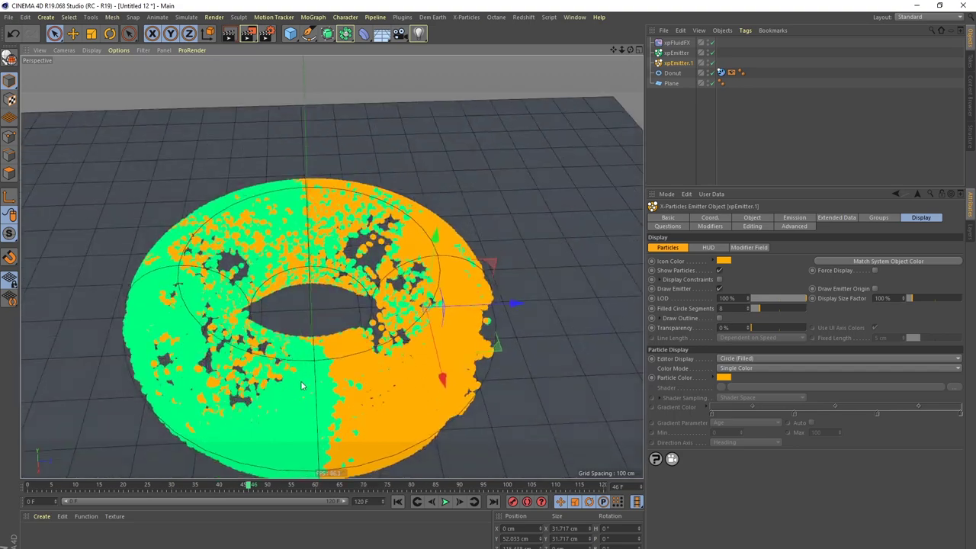
alt+middle_drag(290, 419, 303, 348)
alt+drag(303, 348, 344, 301)
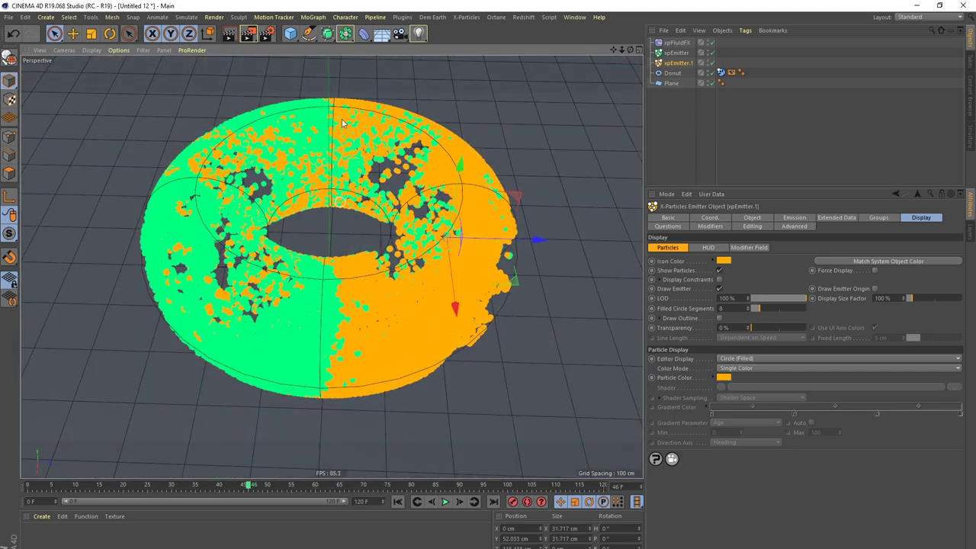
click(445, 501)
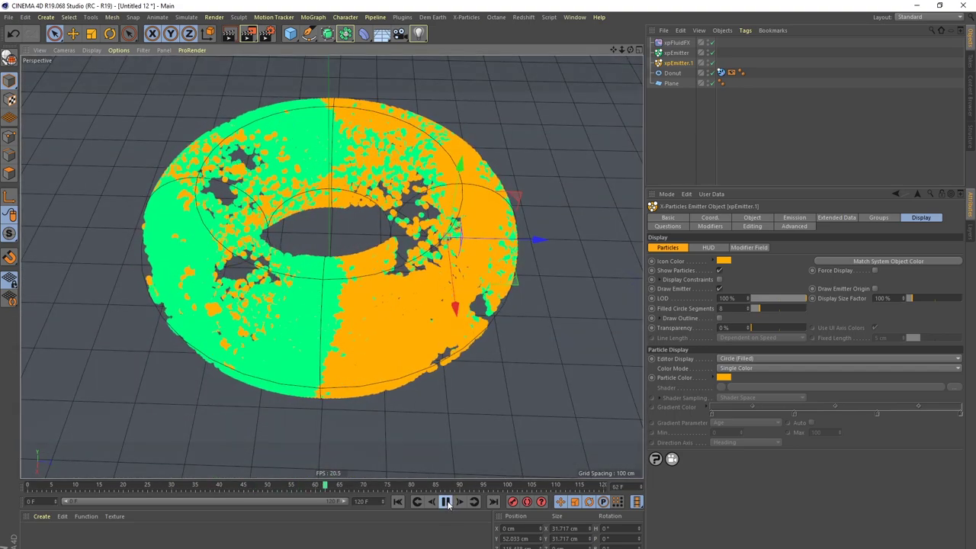
click(445, 501)
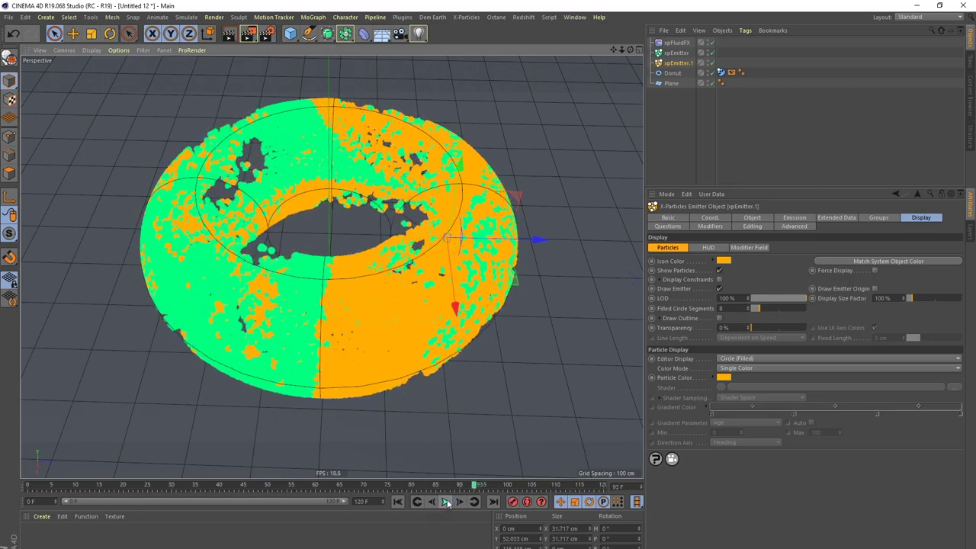
mouse_move(358, 343)
alt+mouse_down()
mouse_move(371, 330)
mouse_move(277, 283)
mouse_move(347, 260)
mouse_move(328, 256)
mouse_move(278, 342)
mouse_move(366, 321)
mouse_move(350, 299)
mouse_move(305, 347)
mouse_move(358, 355)
alt+mouse_up()
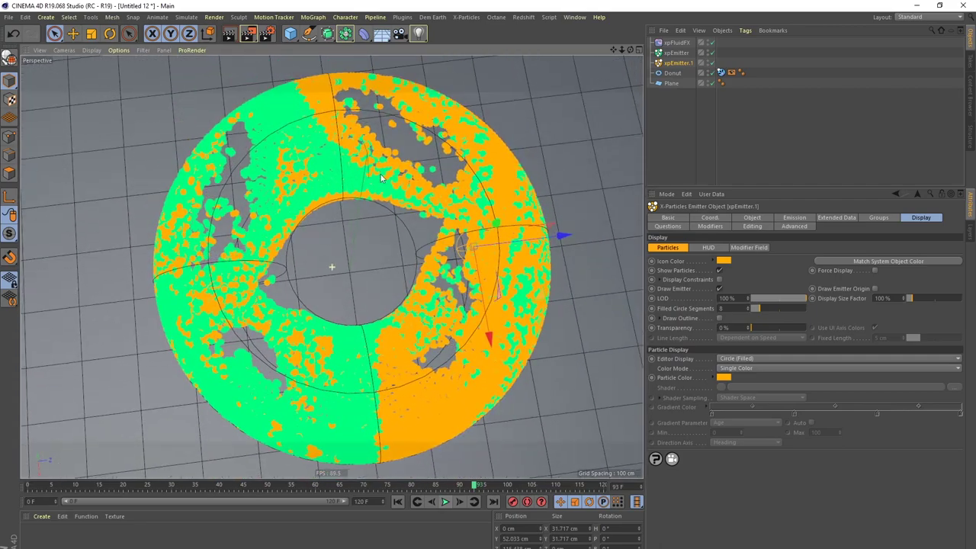
alt+drag(379, 395, 413, 286)
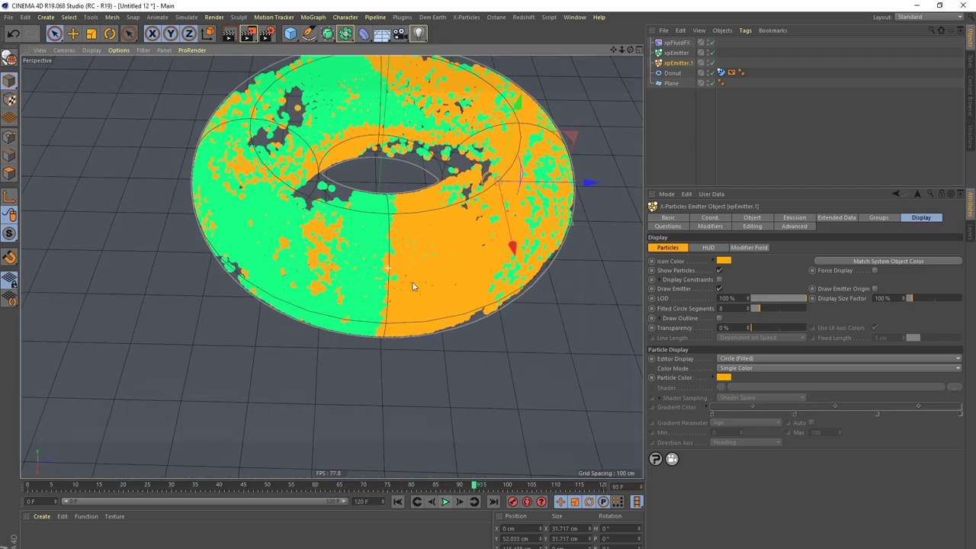
Step: Compare the extended fluid data of both emitters, ending with the duplicated emitter selected
click(836, 219)
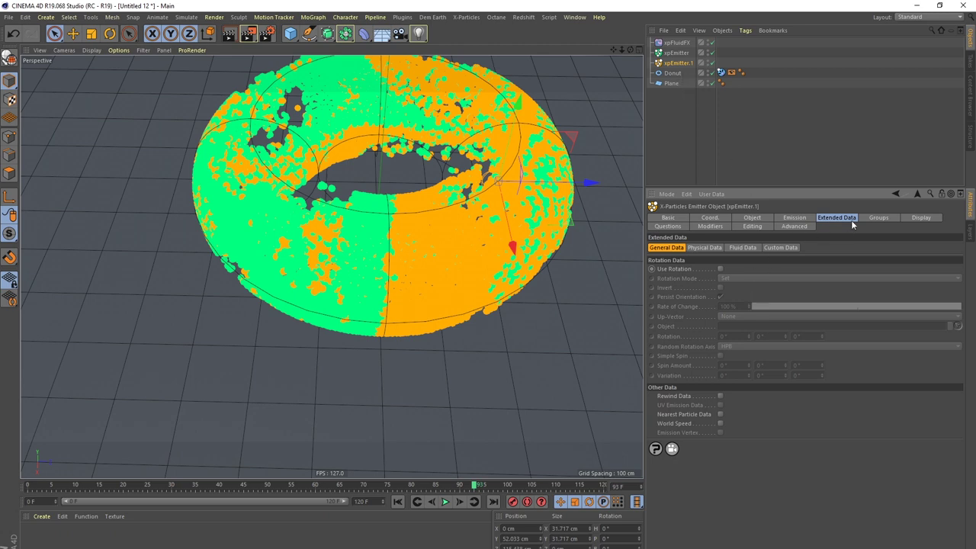
click(742, 248)
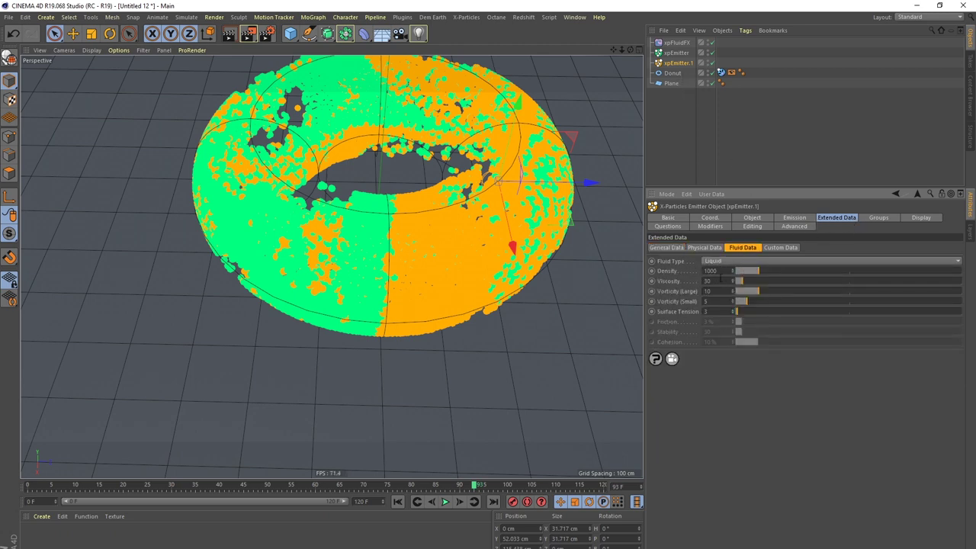
click(677, 53)
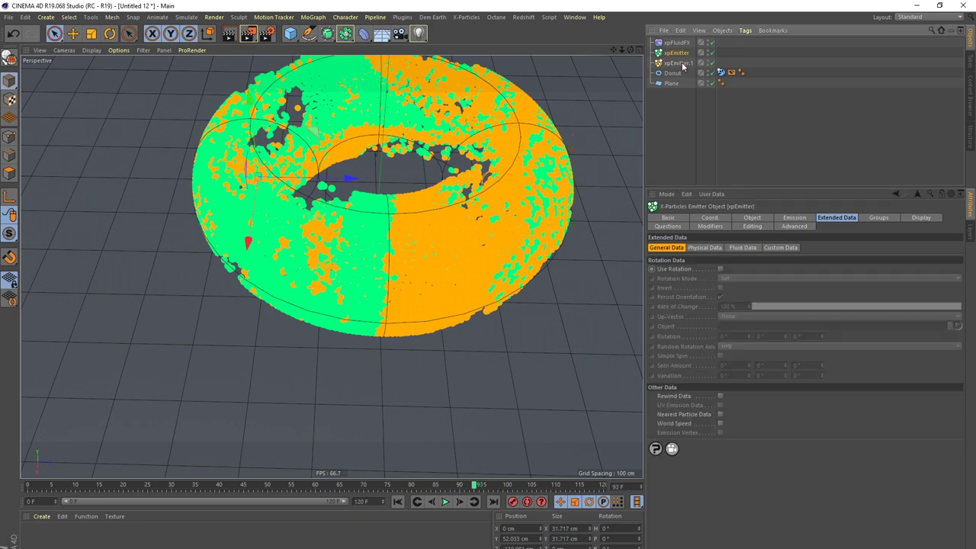
click(742, 248)
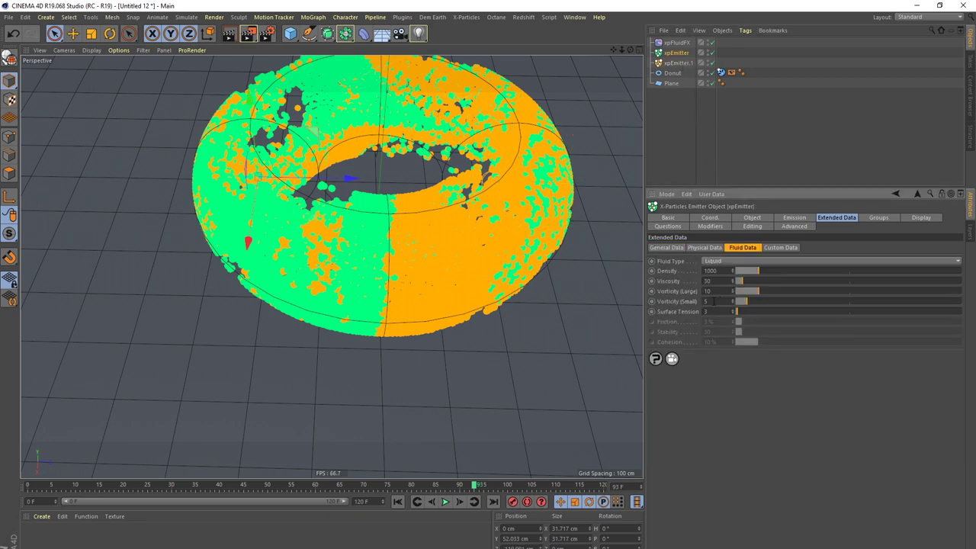
click(677, 62)
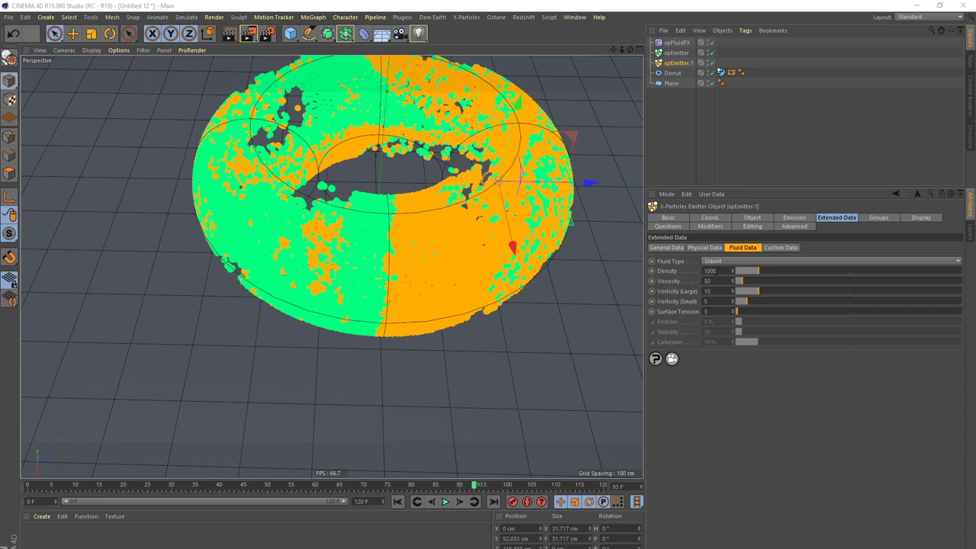
Step: Try fluid densities of 700 and 2700 on the duplicated emitter
click(705, 271)
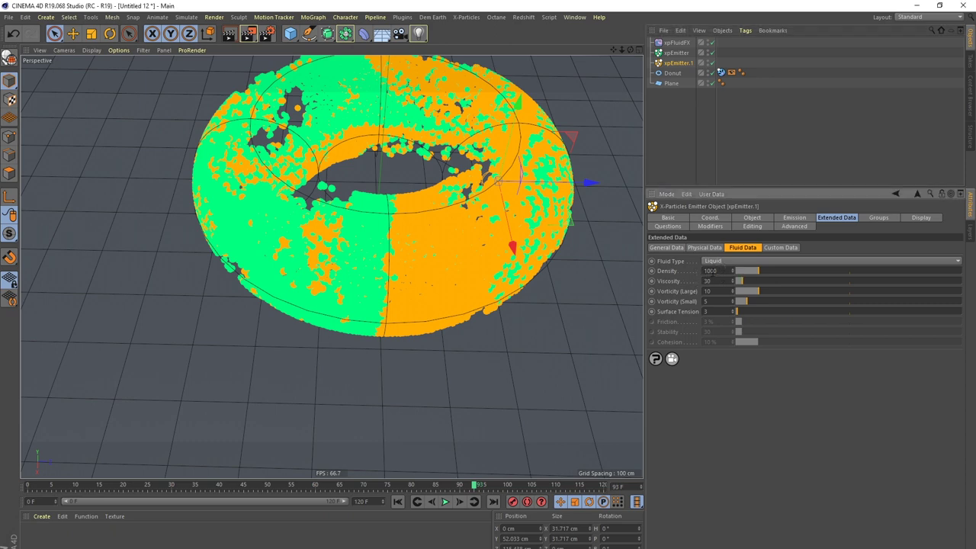
text(700)
key(Return)
drag(713, 271, 699, 280)
text(2700)
key(Return)
Step: Try a much heavier fluid density of 11300 on the duplicated emitter
double_click(717, 271)
text(200)
double_click(708, 272)
text(111300)
key(Return)
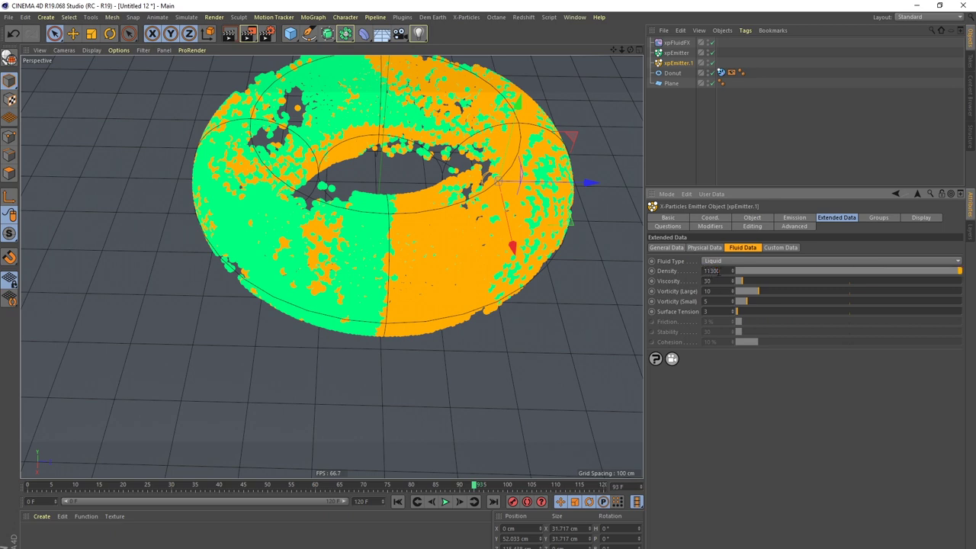
Step: Try a fluid density of 2400 on the duplicated emitter
drag(719, 270, 702, 276)
text(1)
key(Return)
text(2400)
key(Return)
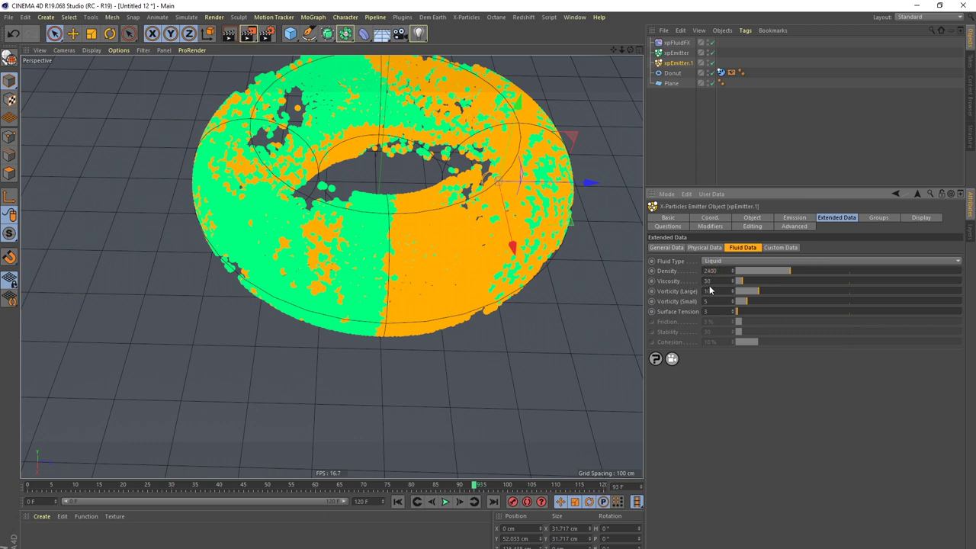
Step: Try a very light fluid density of 1.3 and a heavy one of 7800 on the duplicated emitter
text(1.3)
key(Return)
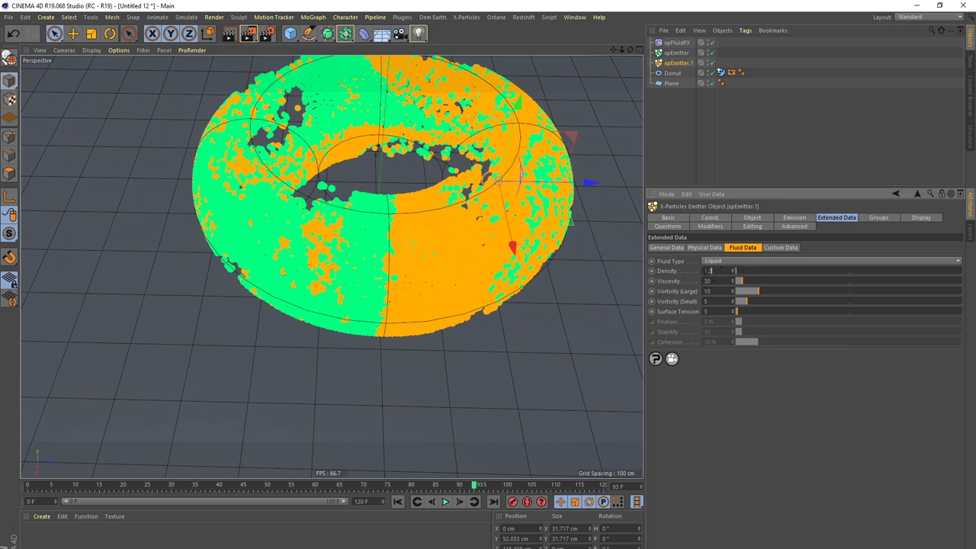
text(7800)
key(Return)
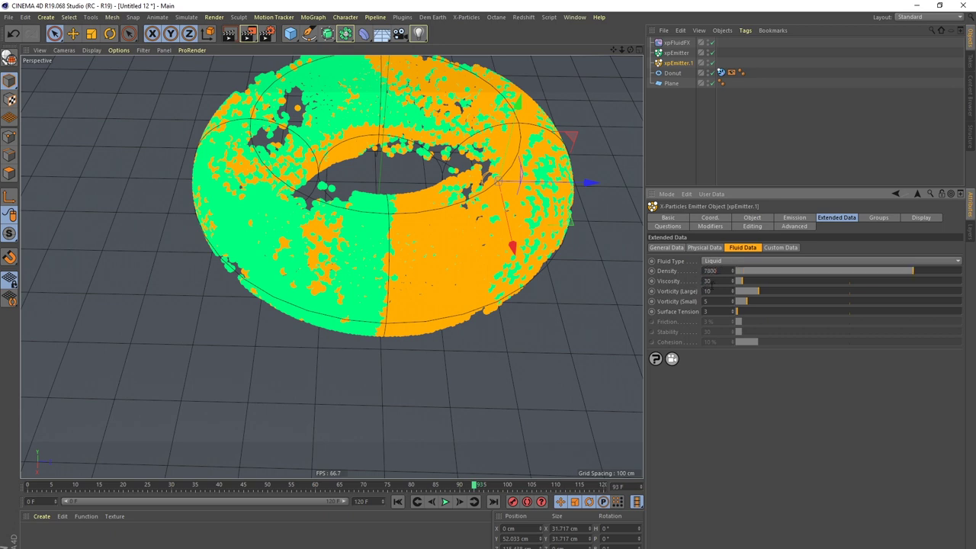
Step: Set the duplicated emitter's fluid density back to 1000
double_click(713, 271)
double_click(712, 271)
text(1000)
key(Return)
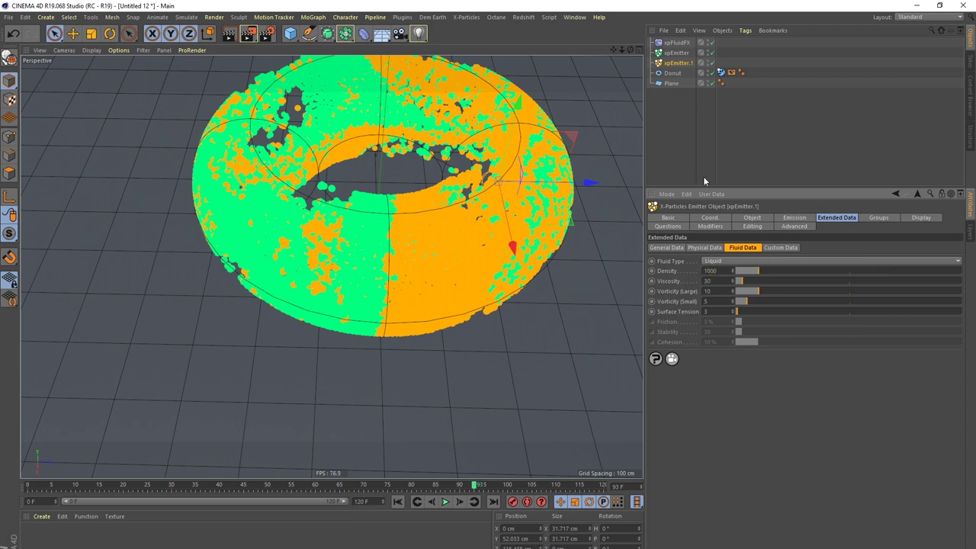
Step: Set the fluid density of the duplicated orange emitter to 500
click(671, 63)
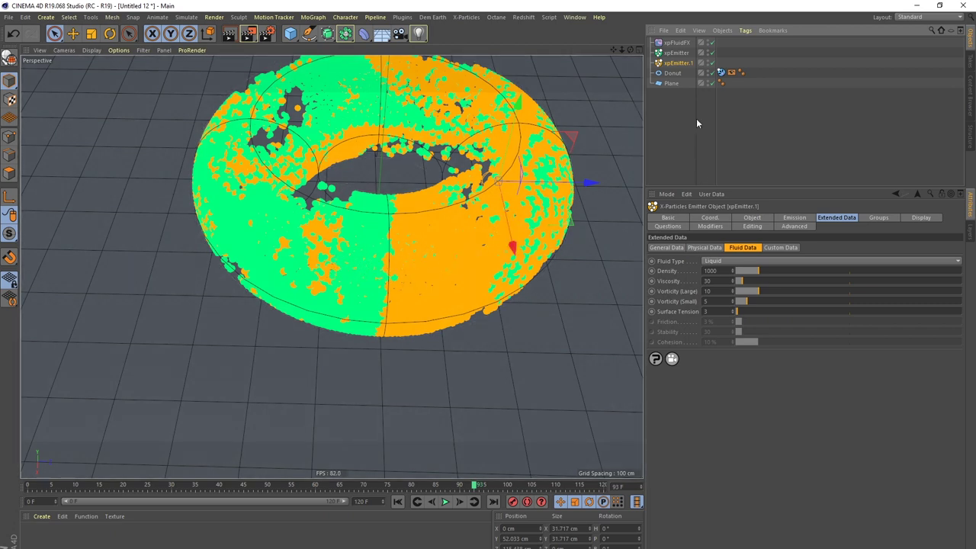
double_click(717, 270)
text(5)
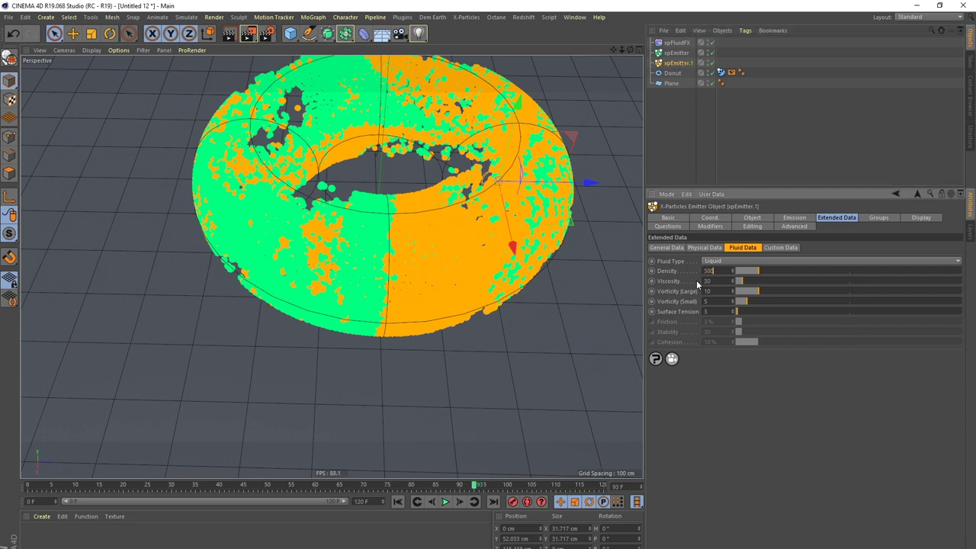
click(706, 280)
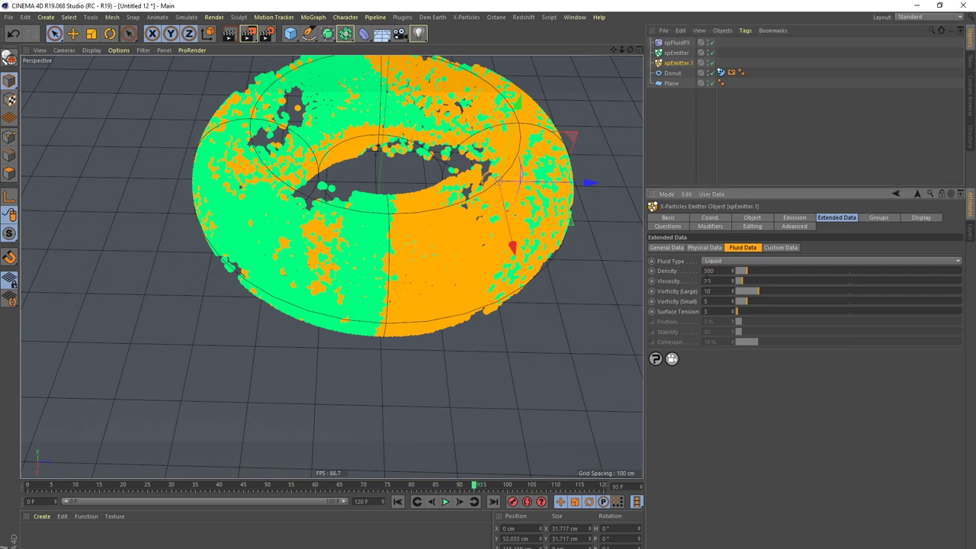
Step: Replay the simulation from the first frame, pausing to examine how the lighter orange fluid mixes with the green one
click(398, 502)
click(446, 501)
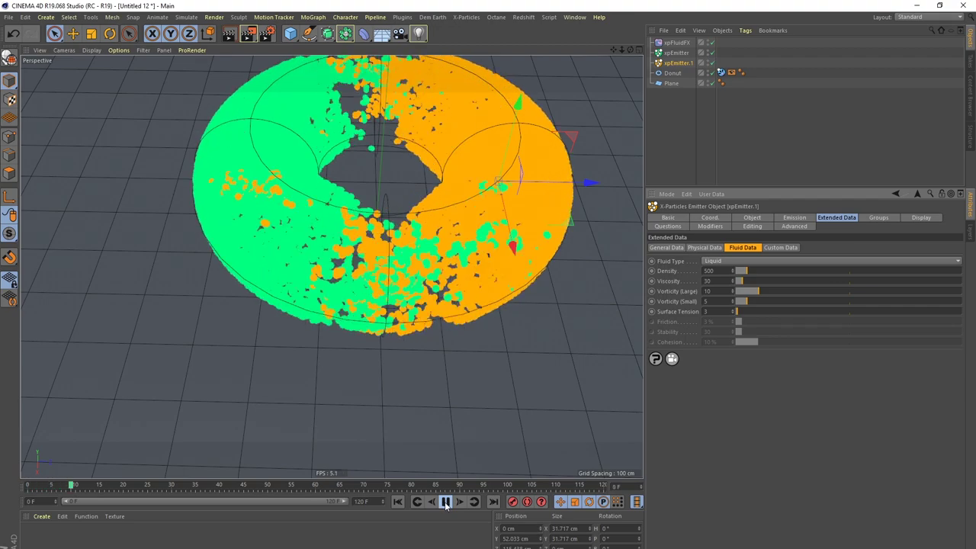
click(445, 503)
alt+drag(427, 444, 391, 265)
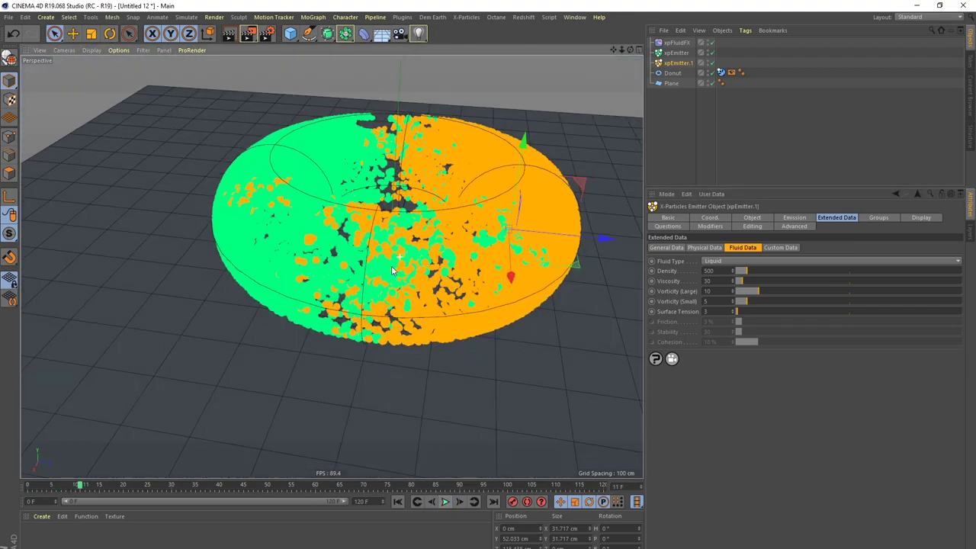
click(446, 502)
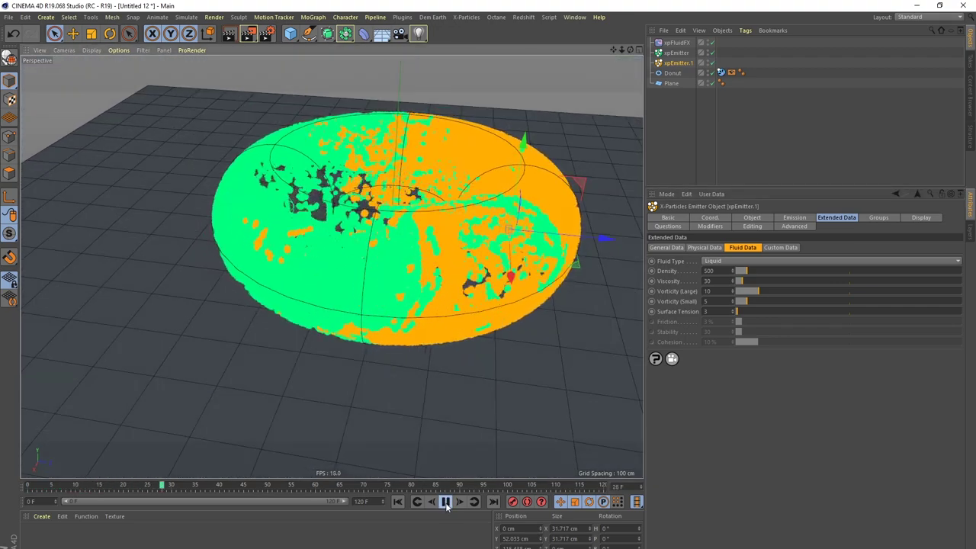
click(445, 502)
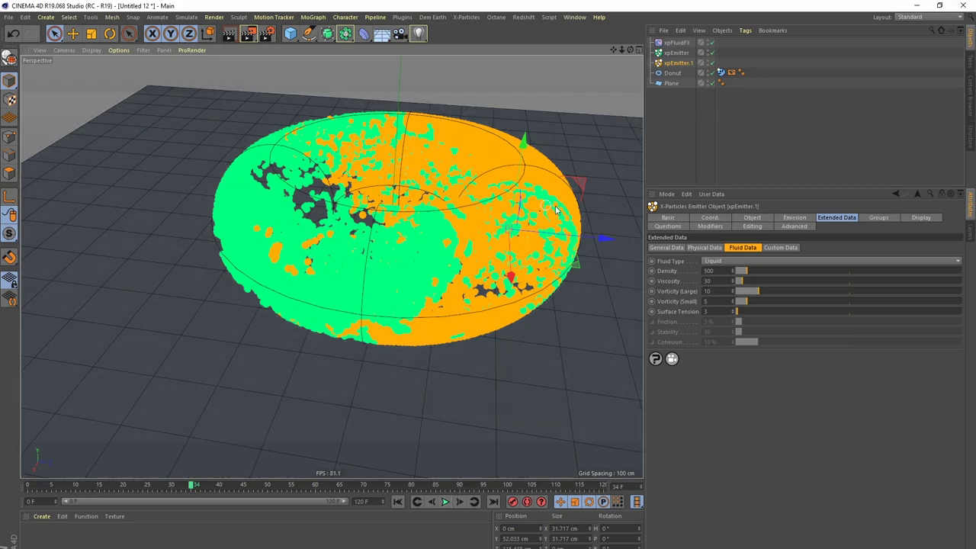
Step: Continue the simulation and inspect the separation of the two fluids around the donut from different angles
mouse_move(393, 281)
alt+mouse_down()
mouse_move(415, 252)
mouse_move(405, 284)
alt+mouse_up()
click(445, 501)
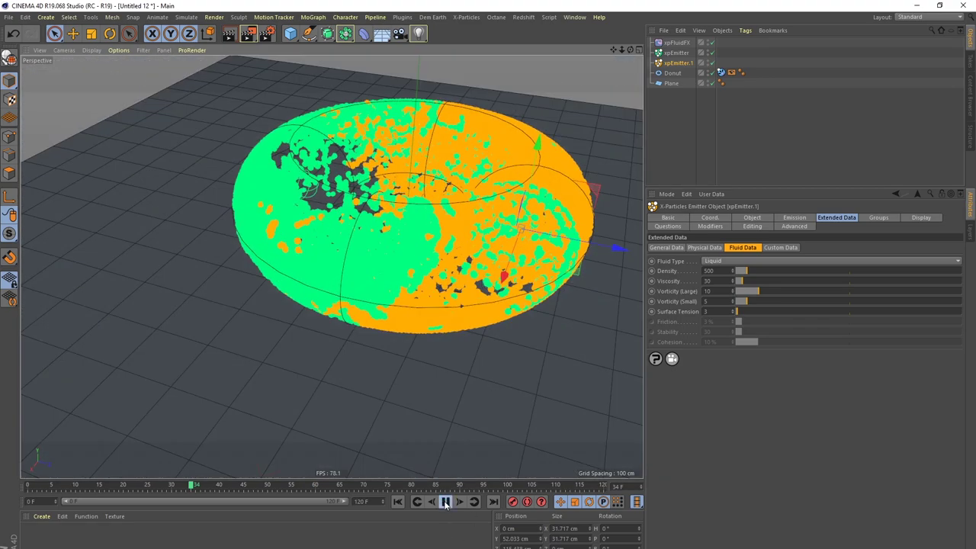
click(446, 503)
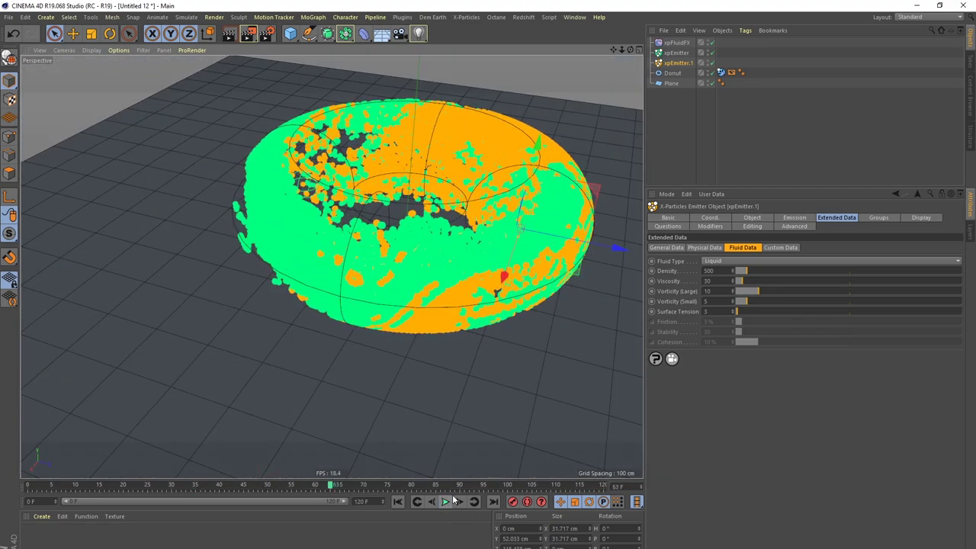
alt+drag(445, 369, 425, 363)
alt+drag(583, 202, 669, 181)
alt+drag(303, 246, 439, 221)
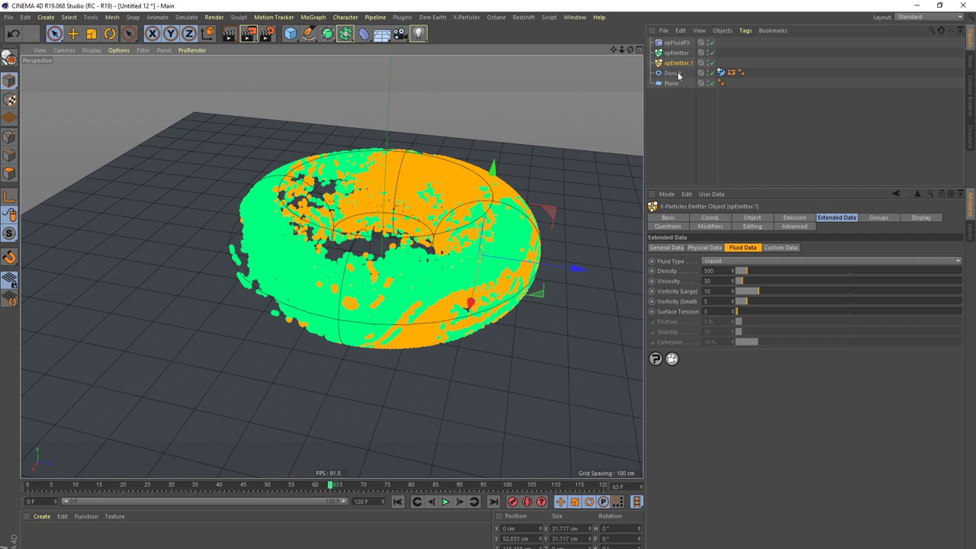
alt+drag(385, 244, 383, 285)
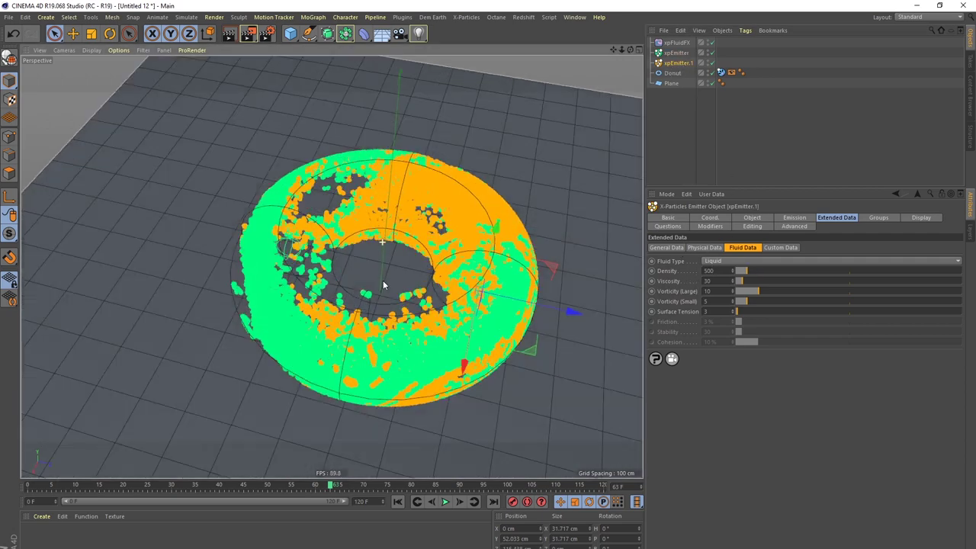
Step: Replay the first few frames with the orange emitter disabled and review the FluidFX and green emitter settings
click(397, 501)
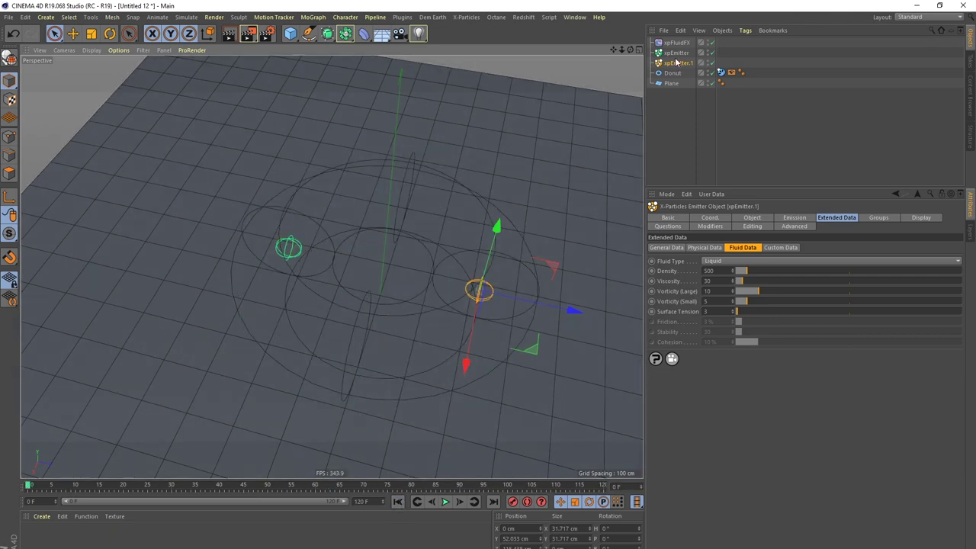
click(446, 502)
click(445, 501)
click(712, 62)
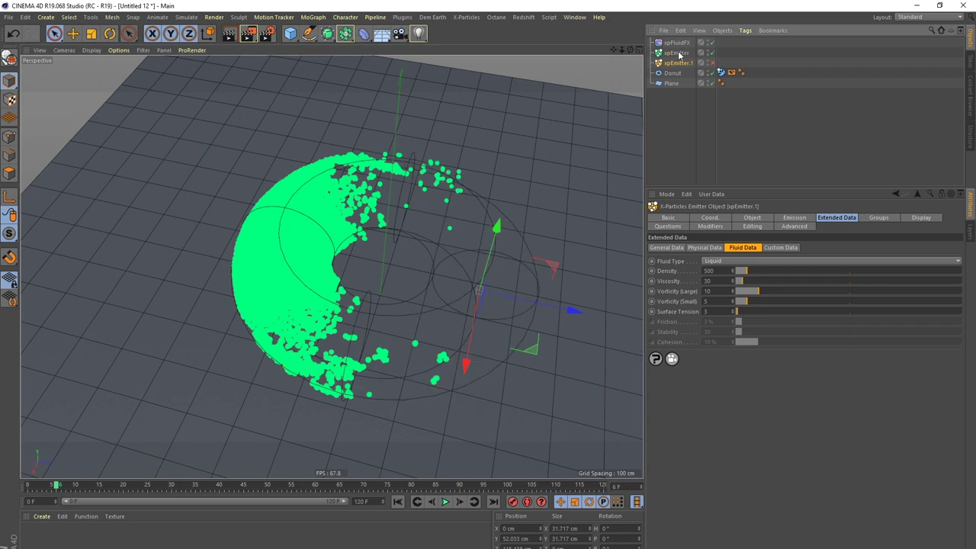
click(677, 52)
click(679, 44)
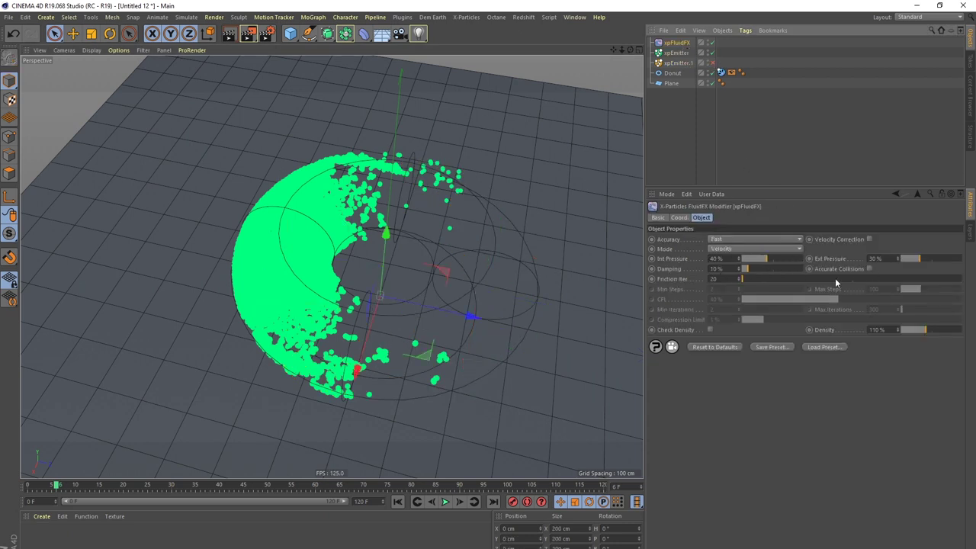
click(681, 53)
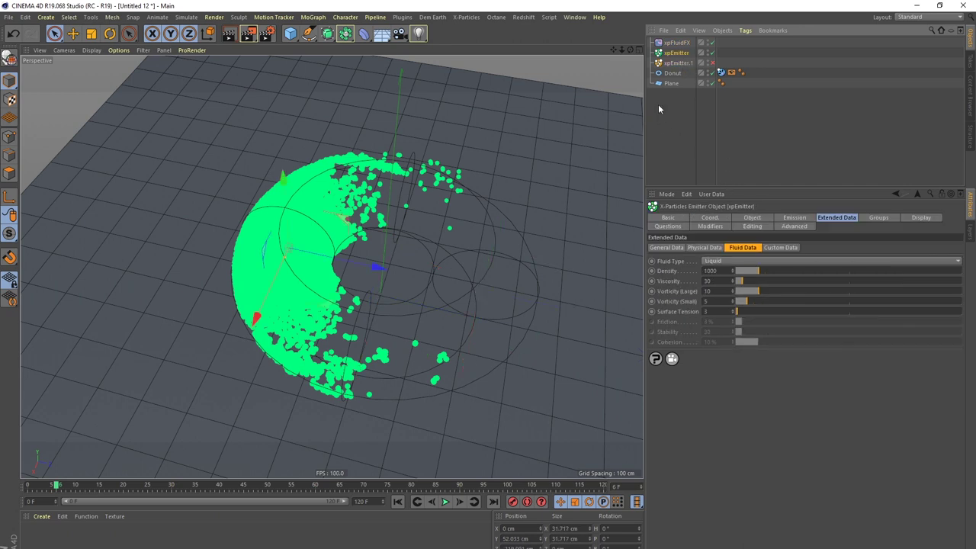
Step: Duplicate the green emitter at the first frame and move the copy to the ring section between the two existing emitters, at about X -123 cm
click(398, 502)
ctrl+drag(683, 53, 679, 73)
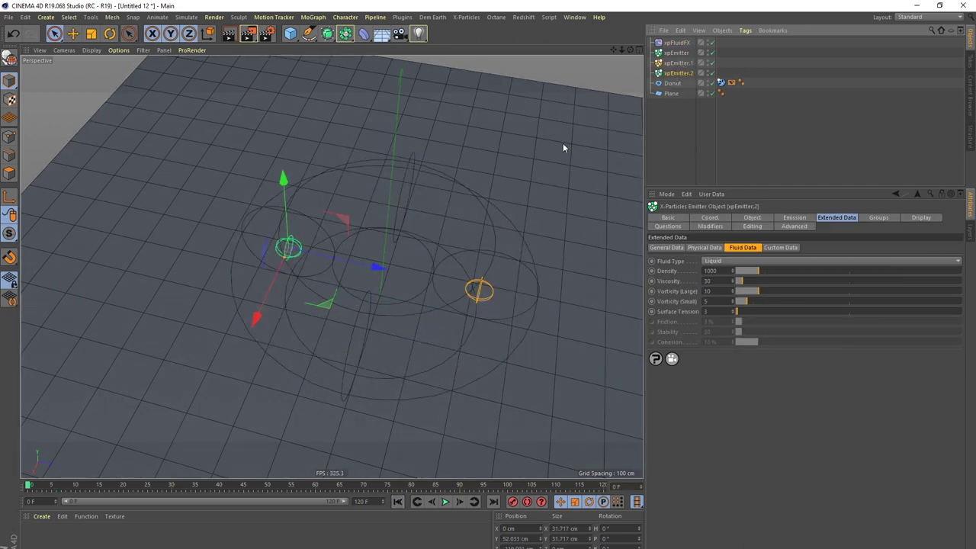
alt+drag(305, 261, 333, 357)
drag(326, 314, 429, 214)
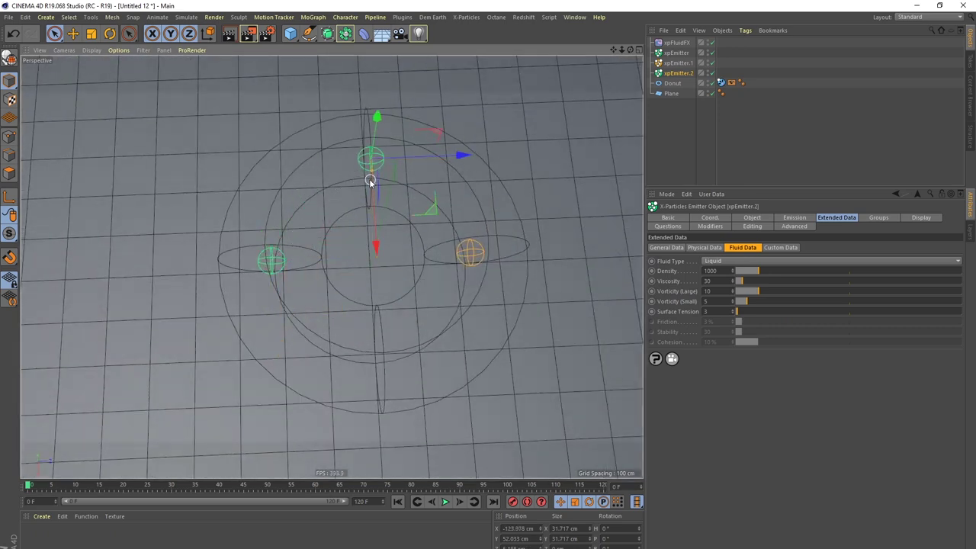
alt+drag(370, 180, 415, 217)
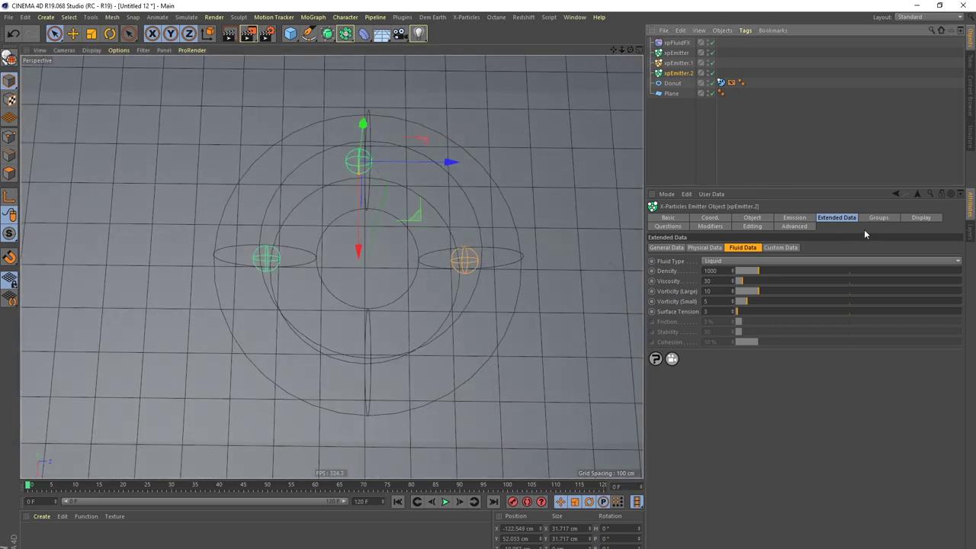
Step: Set the new emitter's icon color and particle color to red, and play the simulation with three fluids
click(793, 218)
click(753, 219)
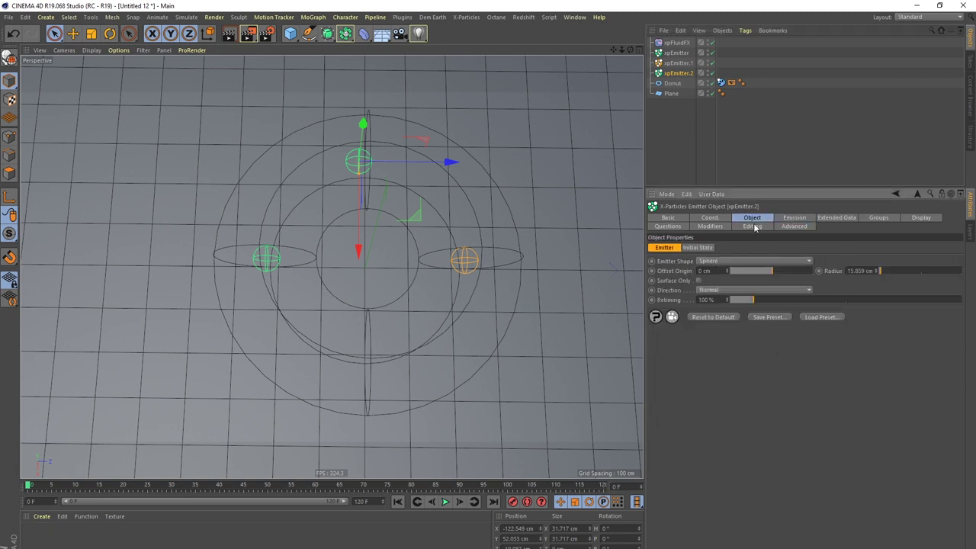
click(921, 218)
click(727, 264)
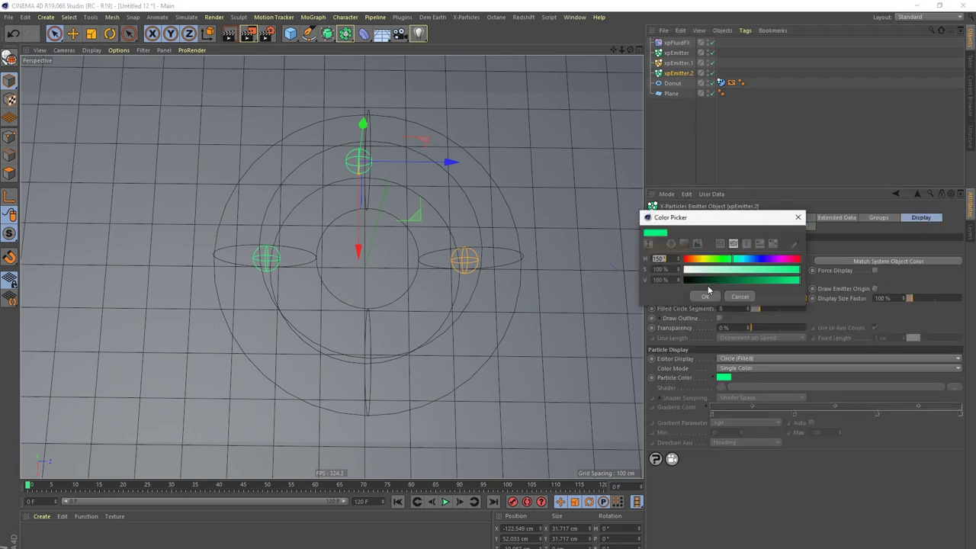
click(685, 260)
click(704, 296)
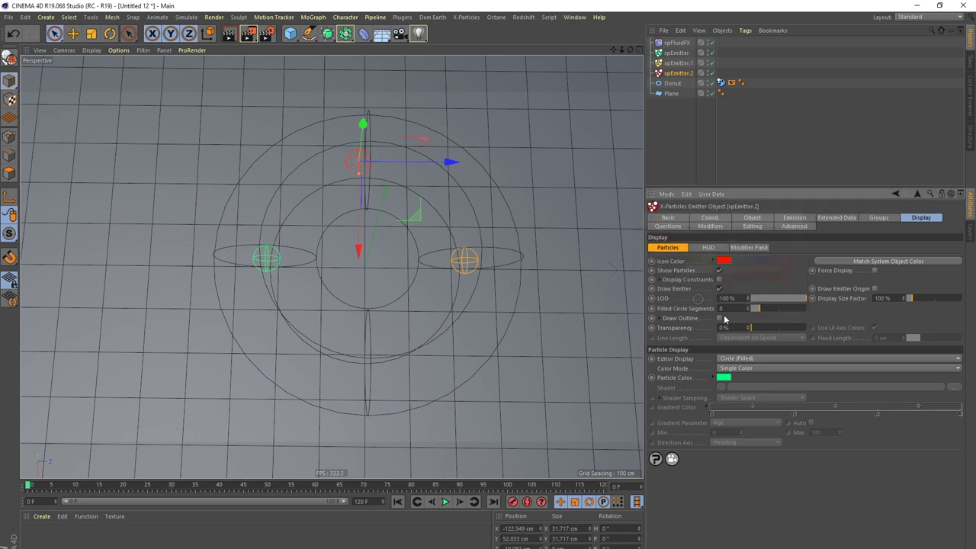
click(723, 378)
click(684, 380)
click(703, 418)
click(445, 502)
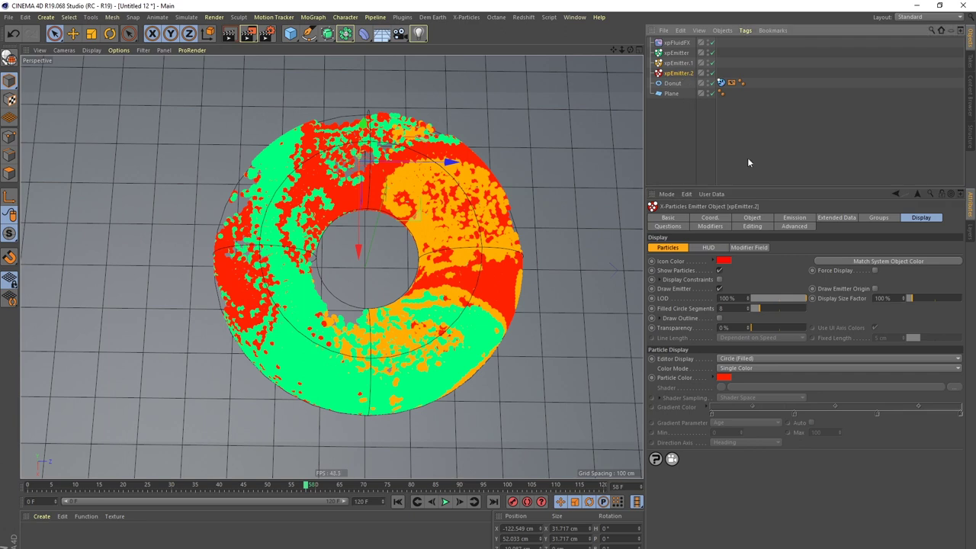
Step: Set the red emitter's fluid density to 1500 and return to the first frame
click(837, 218)
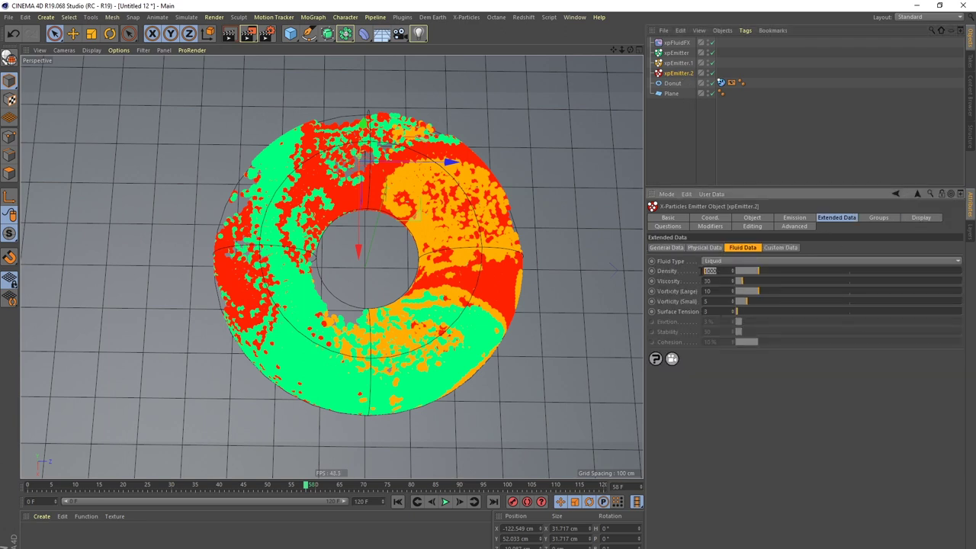
click(397, 501)
Step: Duplicate the red emitter and move the copy to the opposite side of the donut, at about X 127 cm
click(683, 141)
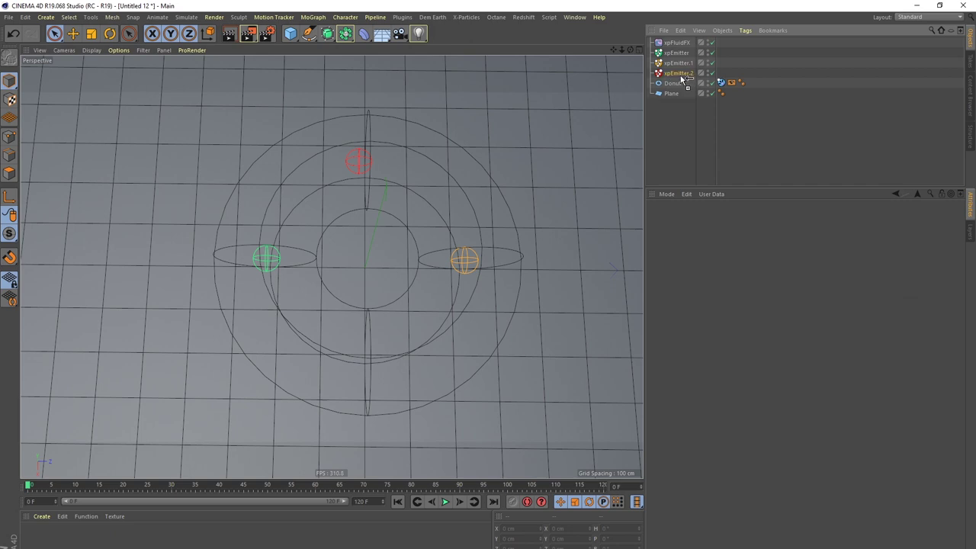
ctrl+drag(682, 79, 683, 80)
drag(410, 224, 433, 428)
Step: Change the fourth emitter's icon color and particle color to blue
click(921, 218)
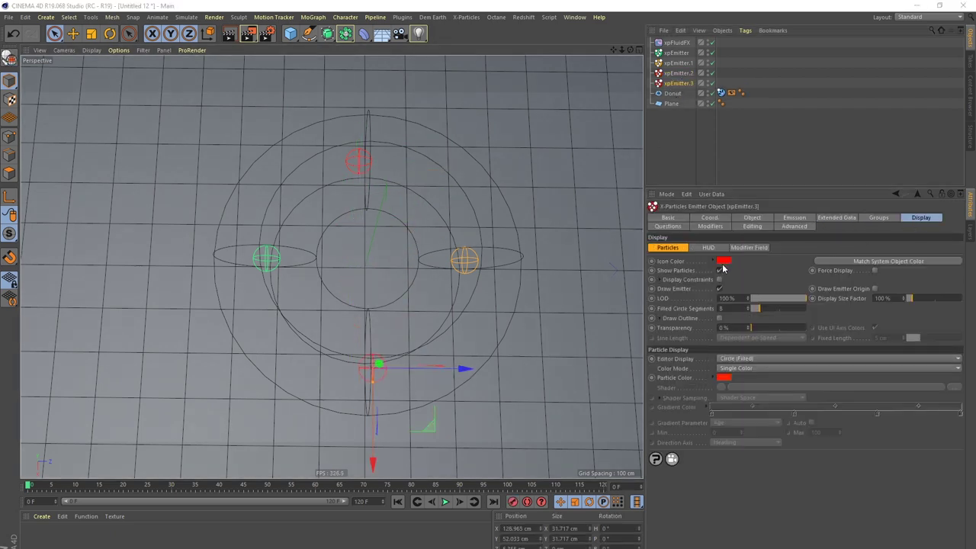
click(713, 266)
click(710, 301)
click(723, 377)
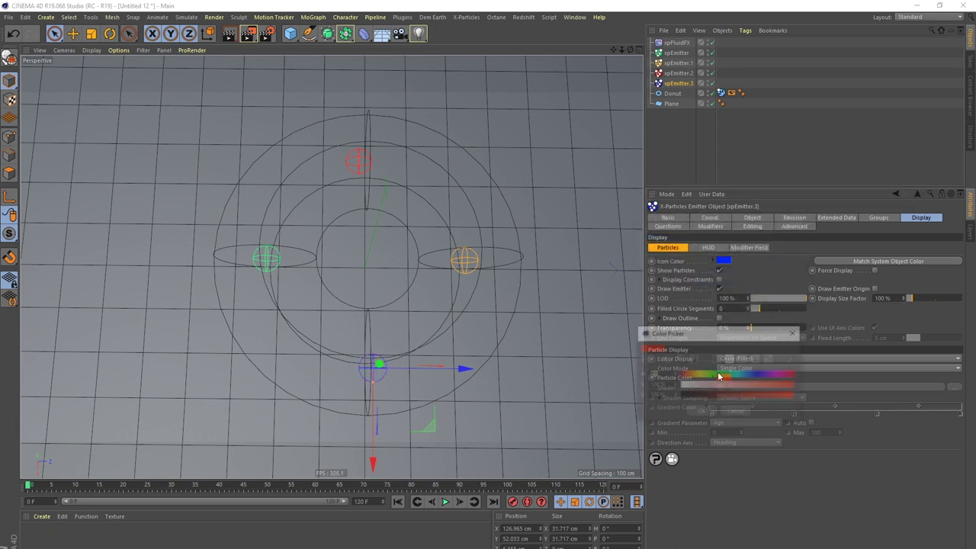
click(752, 374)
click(701, 413)
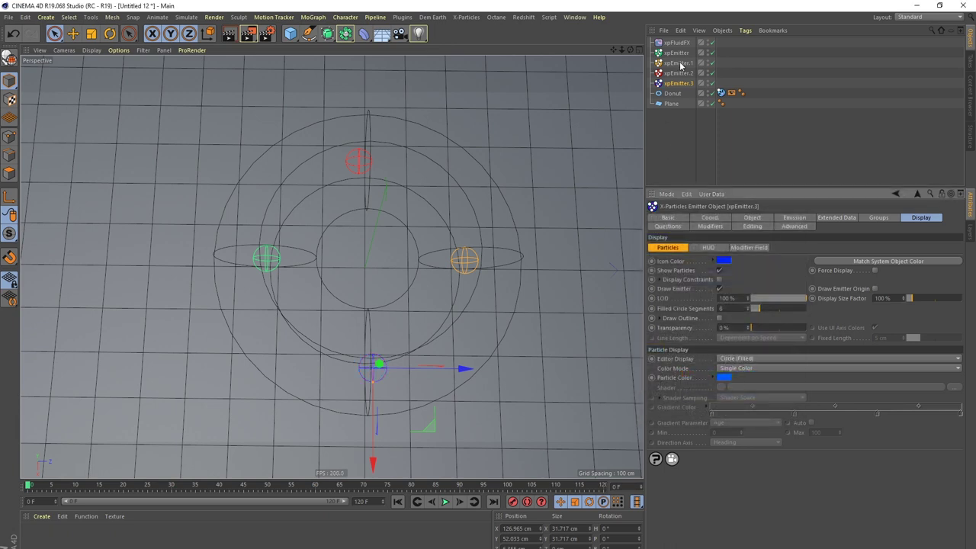
Step: Set the blue emitter's fluid density to 200 and check the fluid data of the other three emitters
click(684, 86)
click(839, 217)
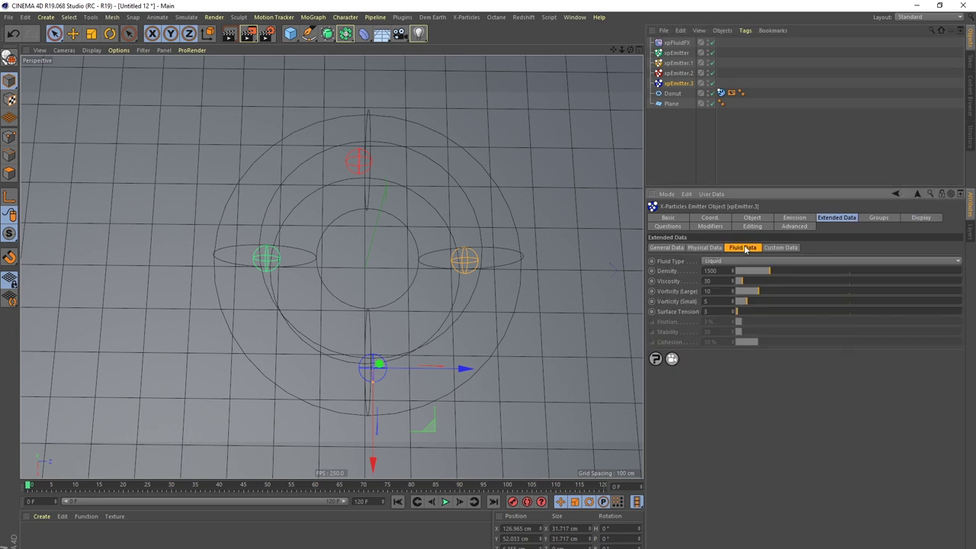
text(200)
key(Return)
click(683, 76)
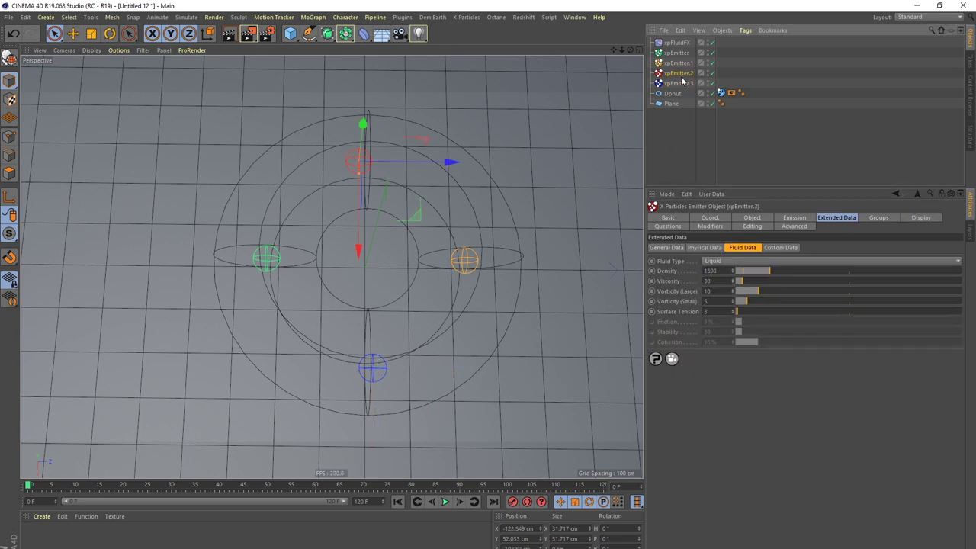
click(678, 63)
click(678, 53)
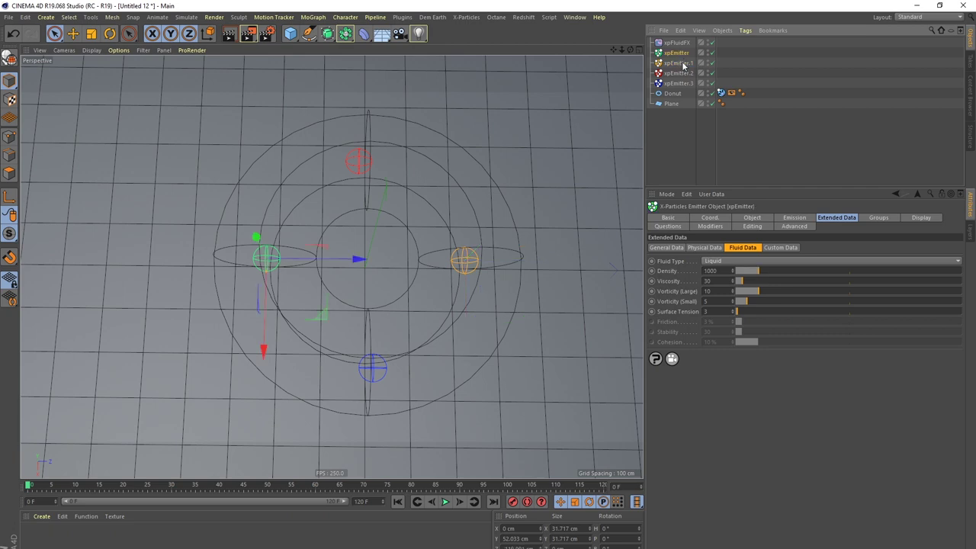
Step: Play the four-emitter simulation, pausing to examine how the colored fluids mix inside the donut
click(448, 501)
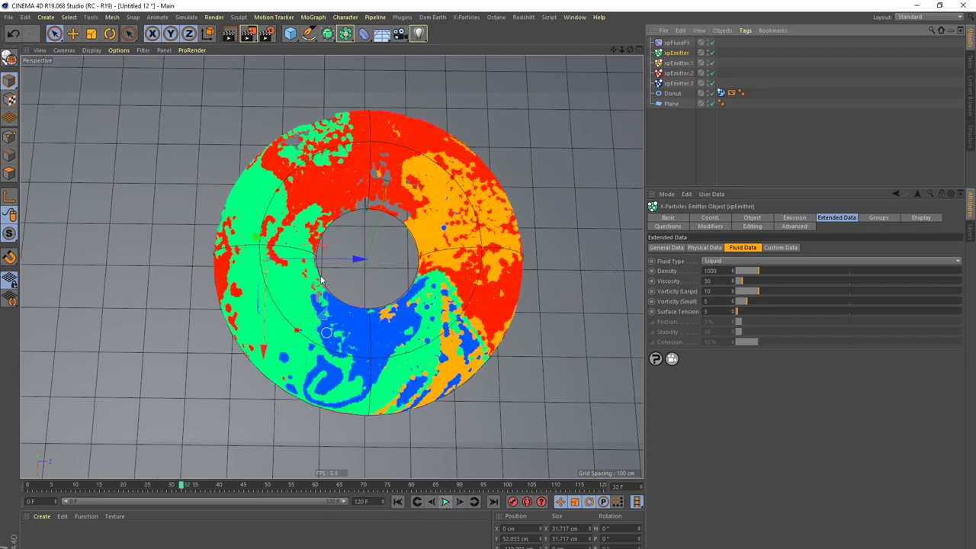
click(446, 503)
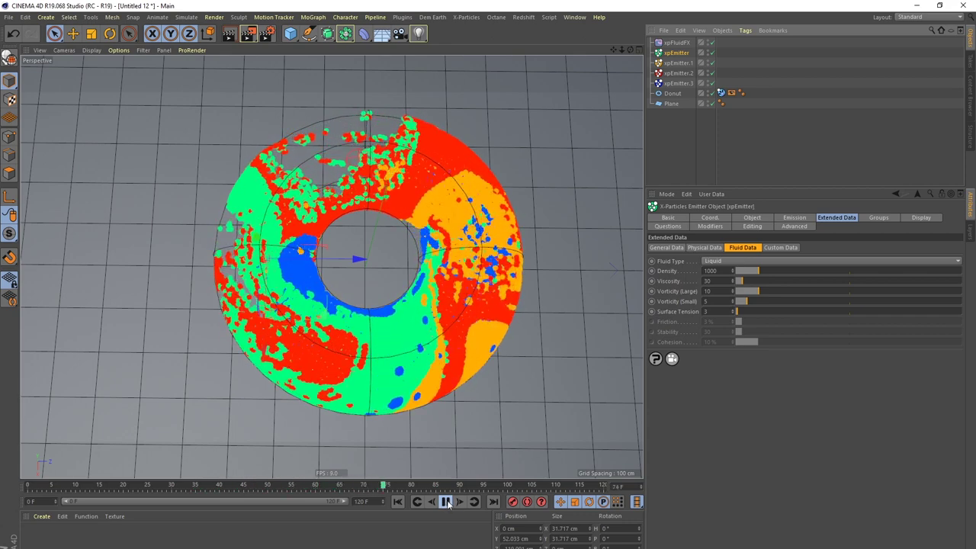
click(446, 504)
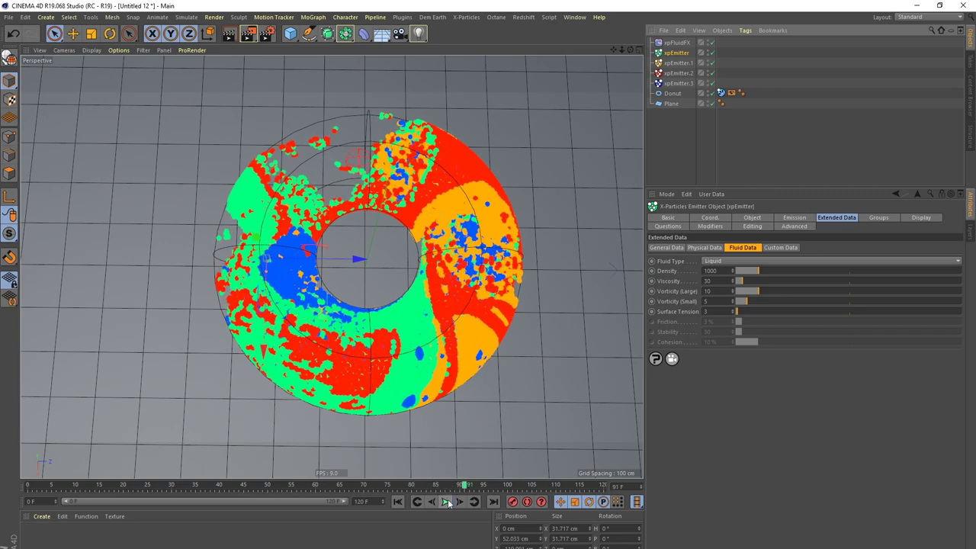
alt+drag(446, 319, 461, 293)
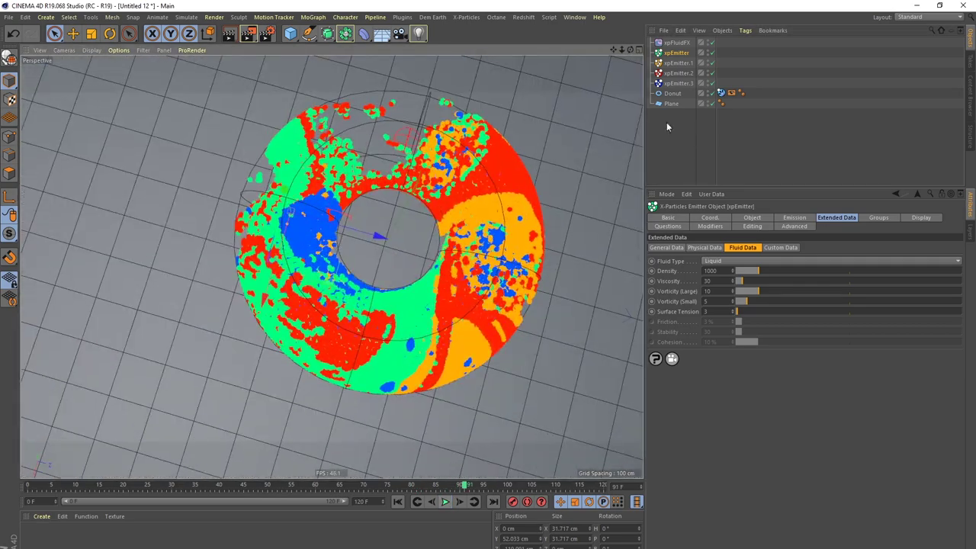
Step: Set the viscosity of all four emitters to 100 and both their large and small vorticity to 30
shift+click(678, 83)
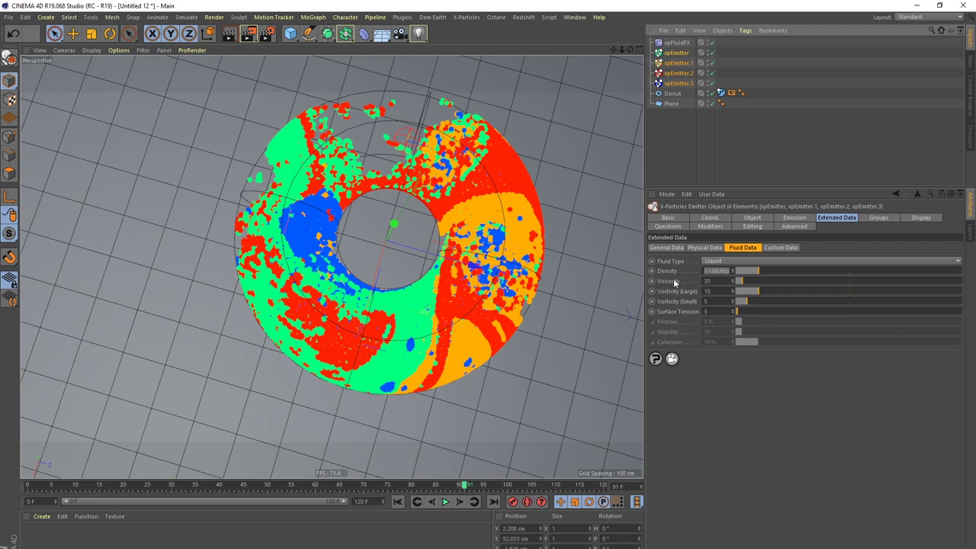
double_click(714, 281)
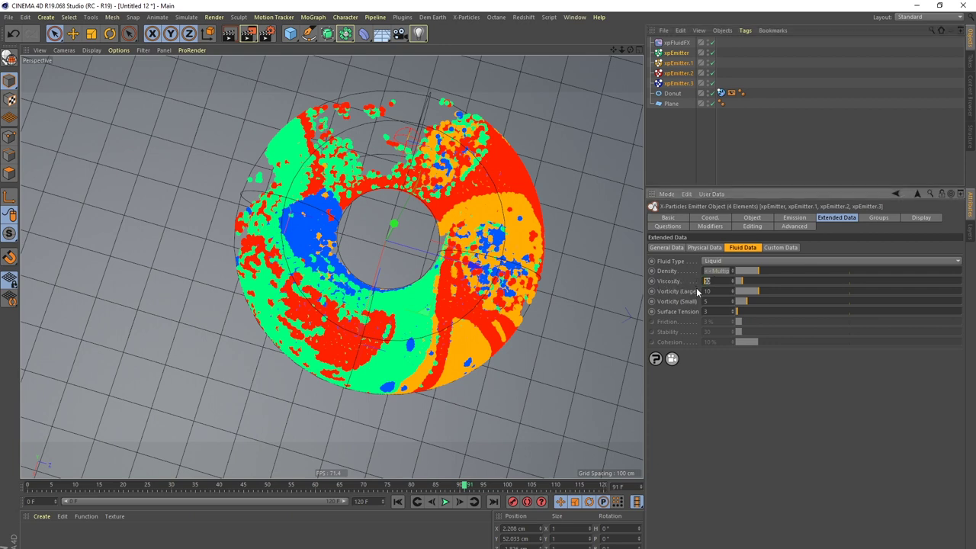
text(100)
key(Return)
key(Return)
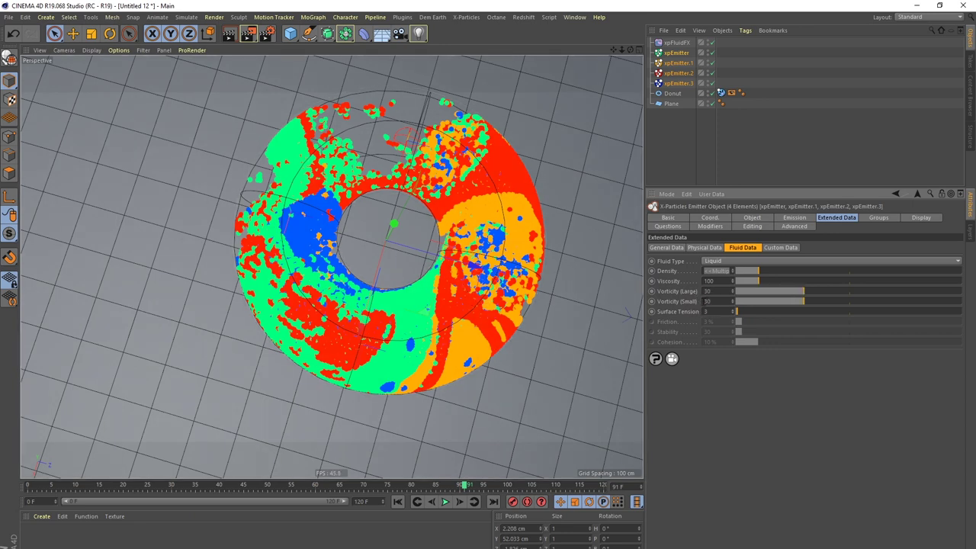
Step: Replay the simulation from the first frame and inspect the more viscous fluids from a lower angle
click(397, 500)
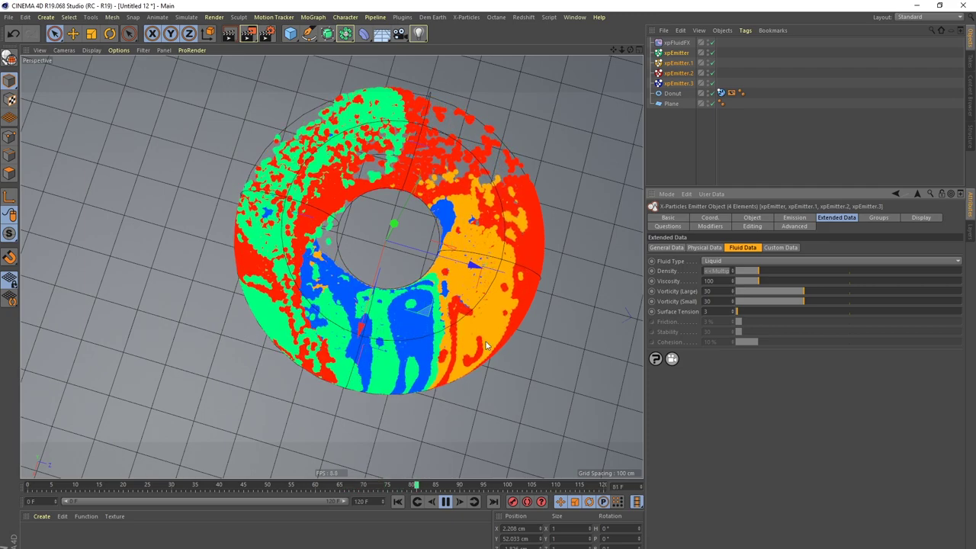
alt+drag(469, 443, 320, 267)
Step: Set the surface tension of all four emitters to 33
click(707, 311)
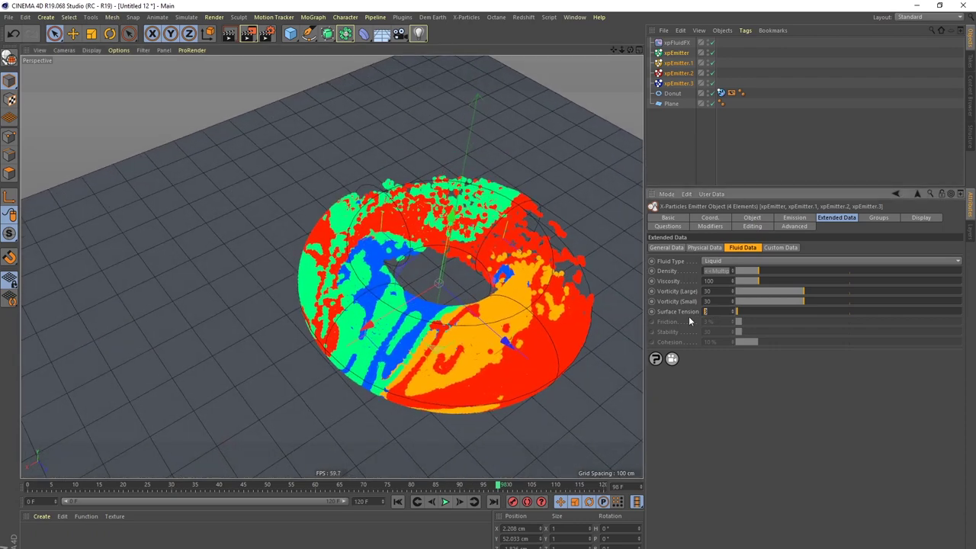
text(8)
text(3)
Step: Raise the surface tension of all four emitters to 100
alt+drag(514, 369, 451, 338)
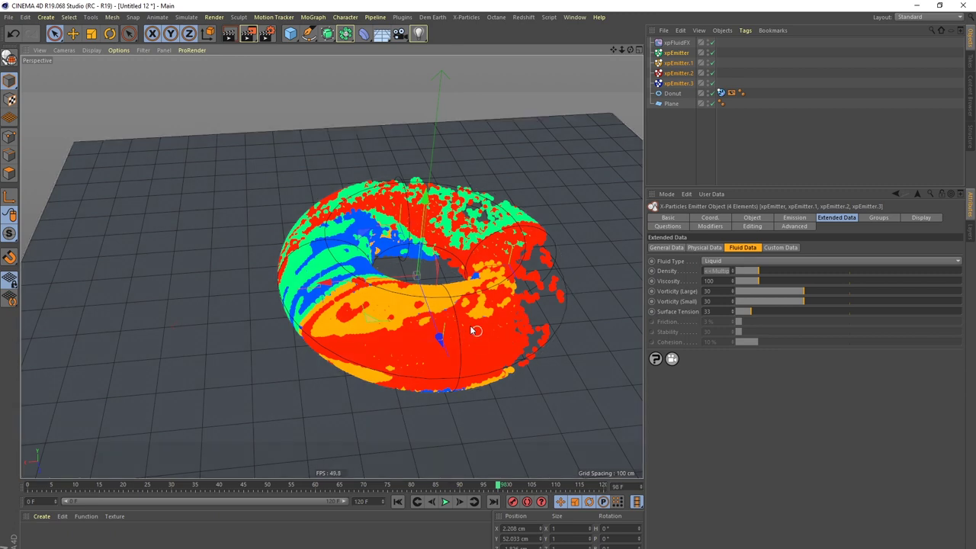
double_click(708, 311)
text(10)
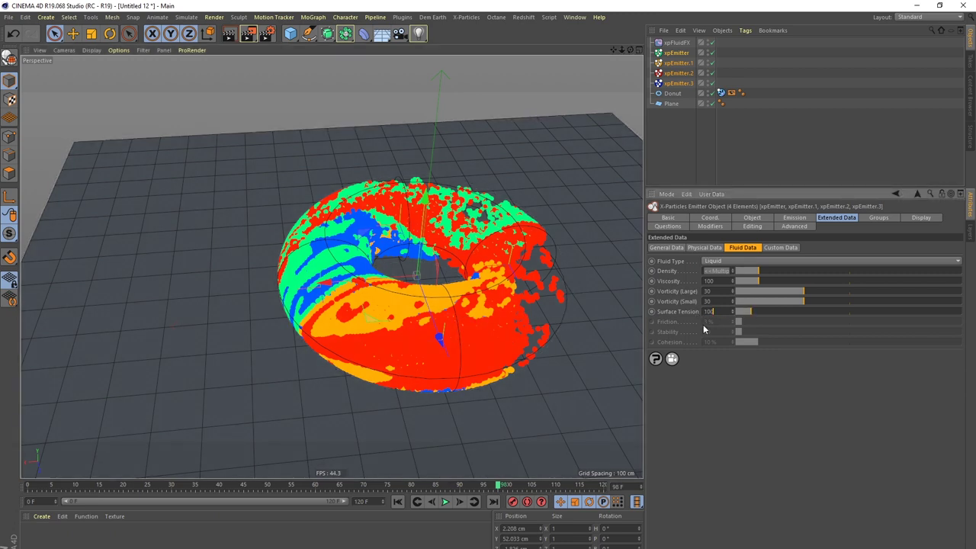
text(0)
key(Return)
Step: Replay the simulation from the first frame, stop it near the end and examine the fluids from the side
click(397, 501)
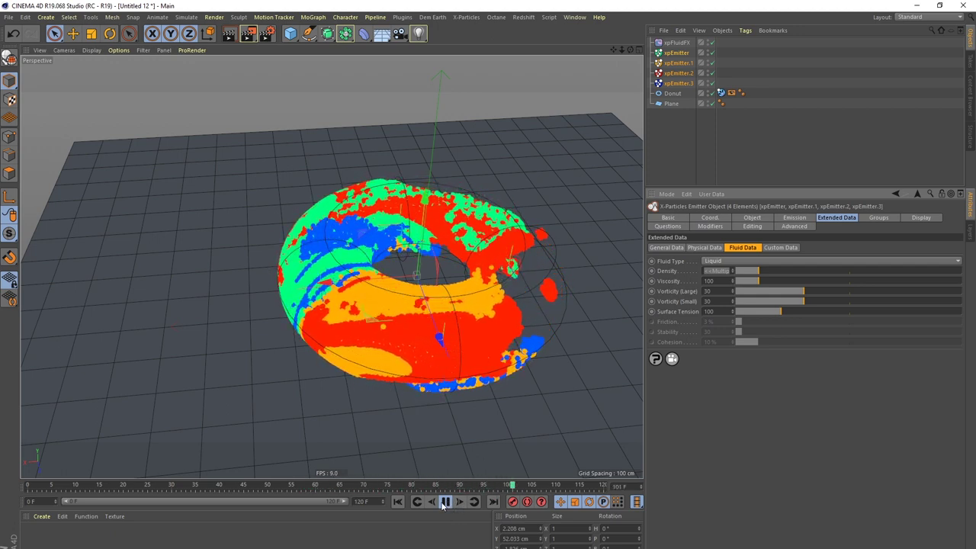
click(444, 501)
alt+drag(370, 265, 495, 220)
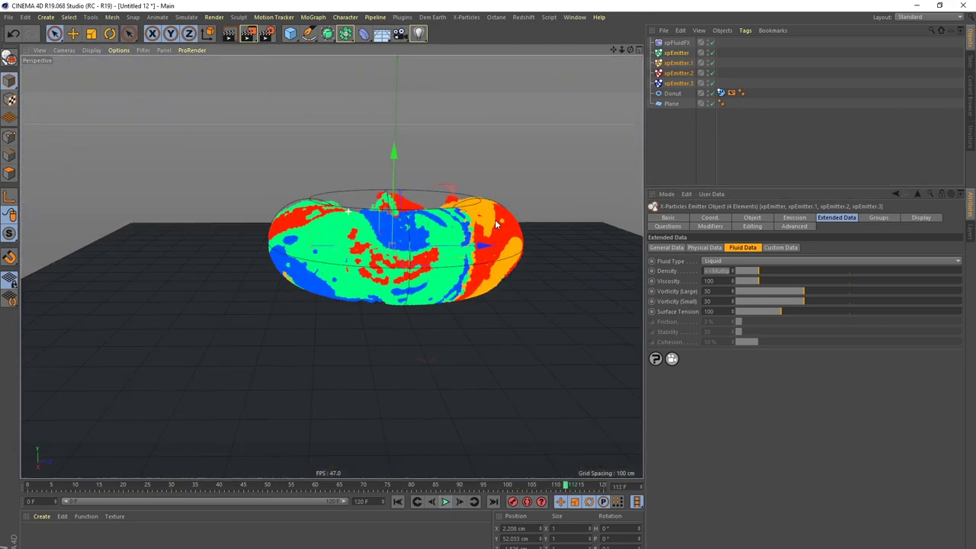
Step: Disable the ground plane and return to the first frame
click(713, 103)
alt+drag(559, 158, 305, 286)
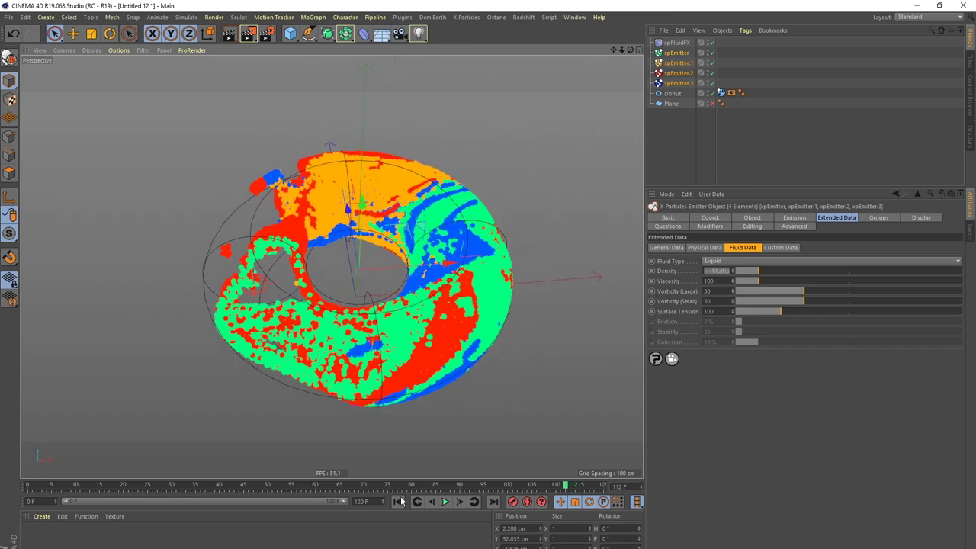
click(398, 501)
Step: Add an X-Particles Turbulence motion modifier and set its noise type to Curl
click(703, 157)
click(466, 16)
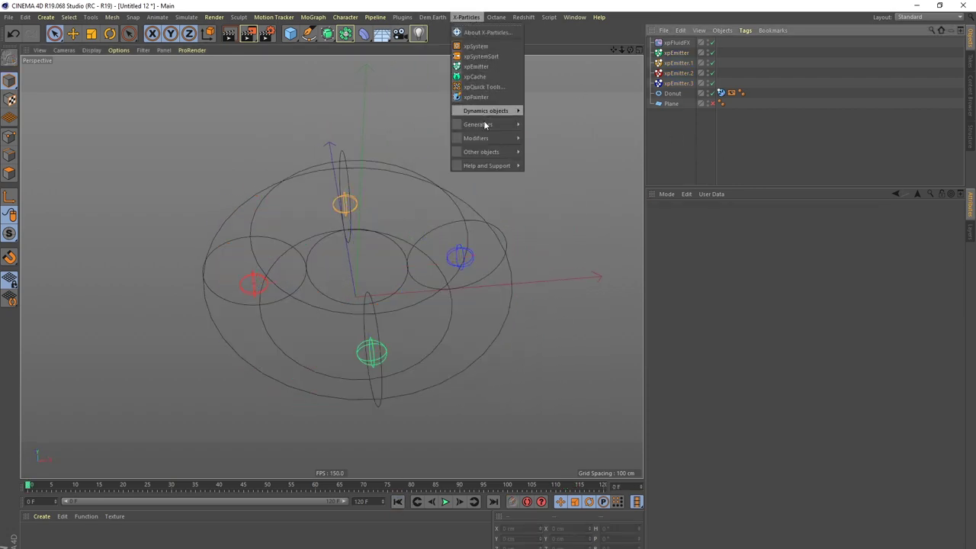
mouse_move(481, 138)
mouse_move(539, 153)
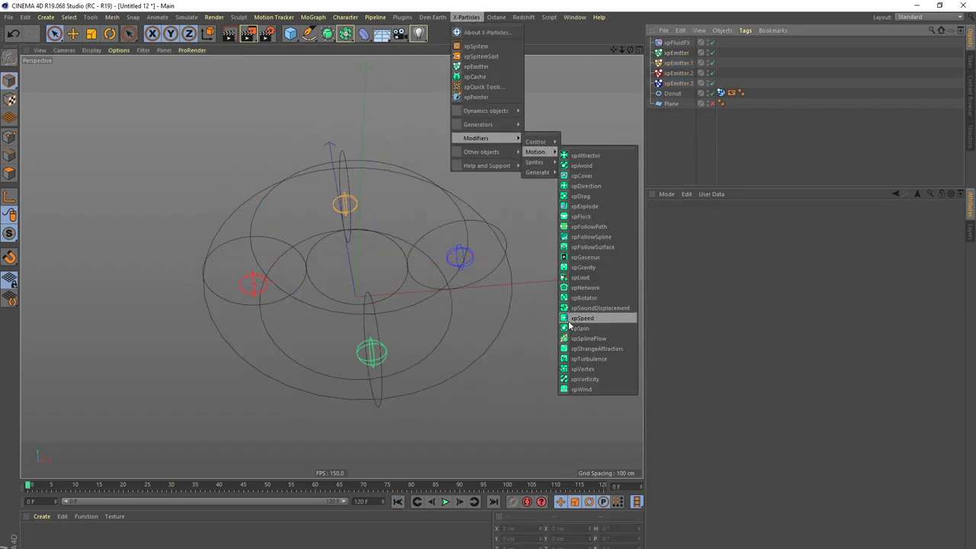
click(588, 358)
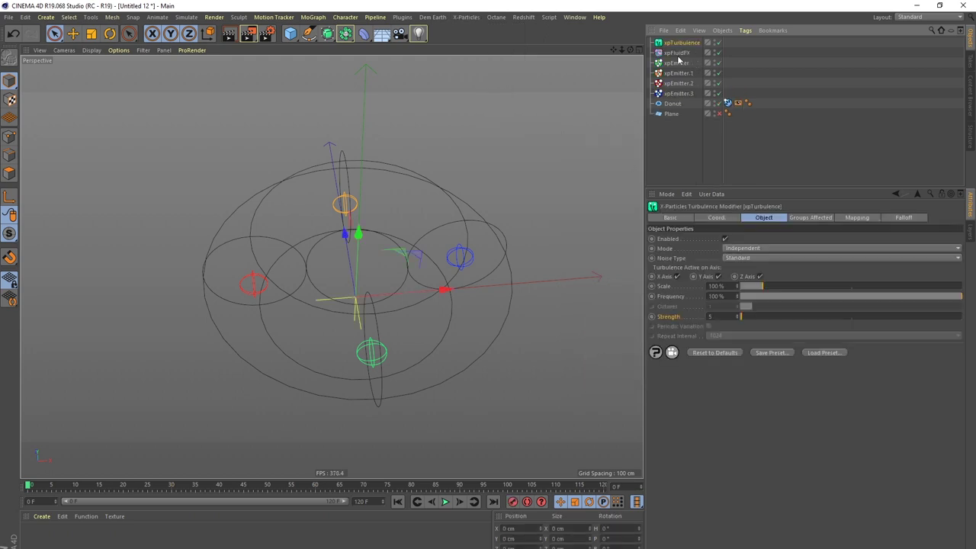
click(748, 258)
click(750, 296)
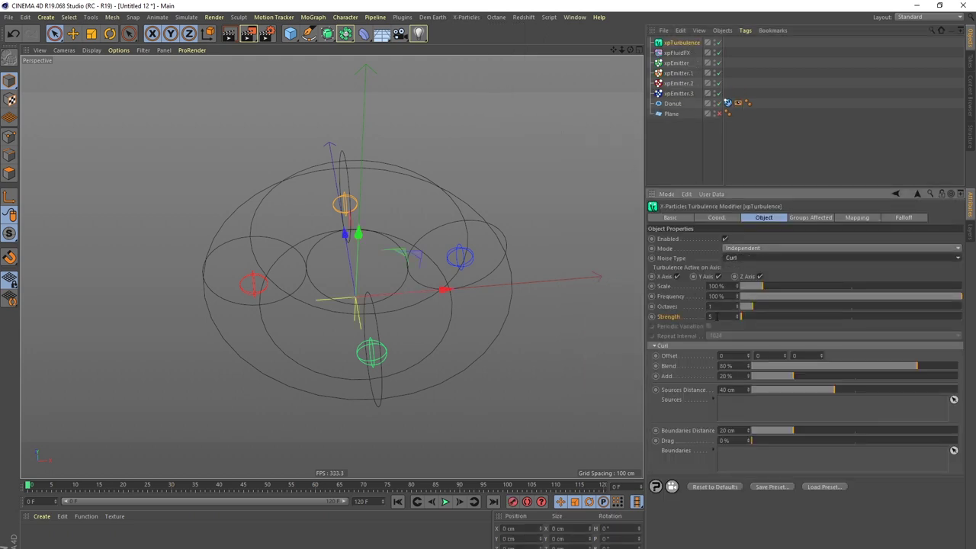
Step: Set the turbulence modifier's curl Blend and Add values to 3%
double_click(716, 317)
text(3)
key(Tab)
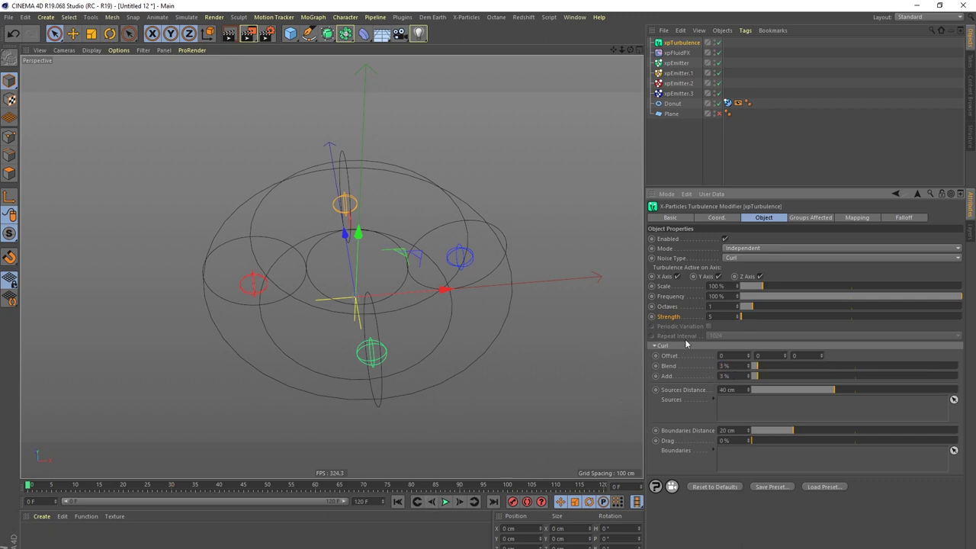
Step: Disable the four emitters and keyframe the turbulence strength at 10 on frame 60 and 0 on frame 90
drag(719, 73, 719, 83)
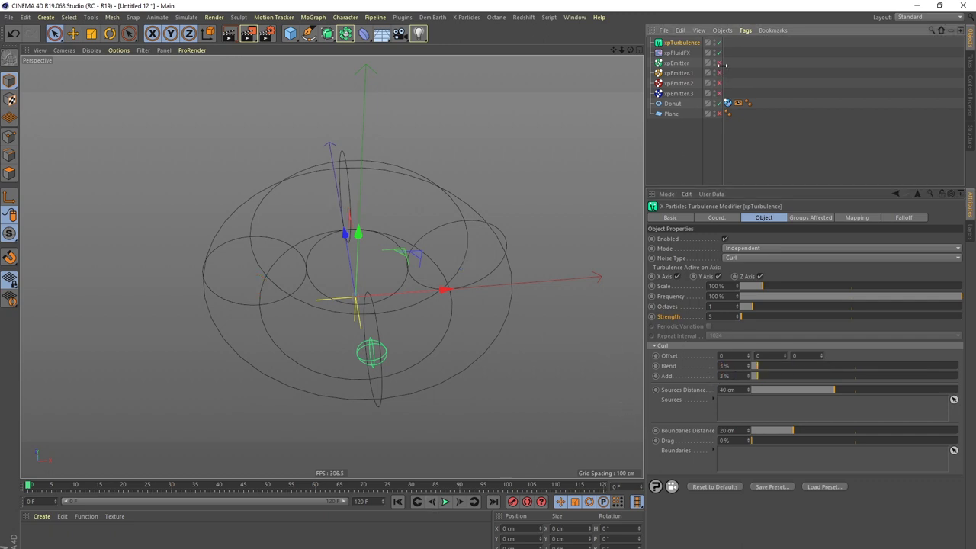
drag(272, 486, 347, 491)
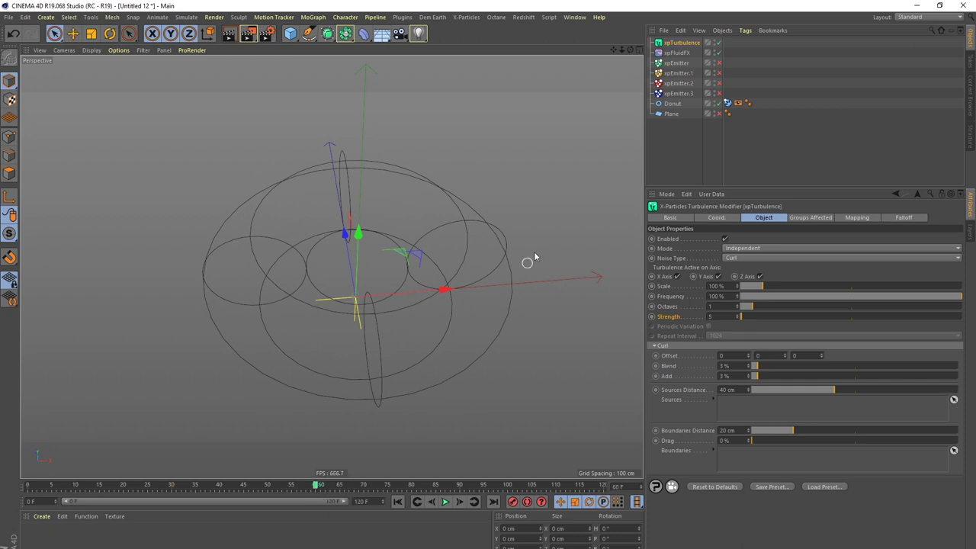
click(712, 316)
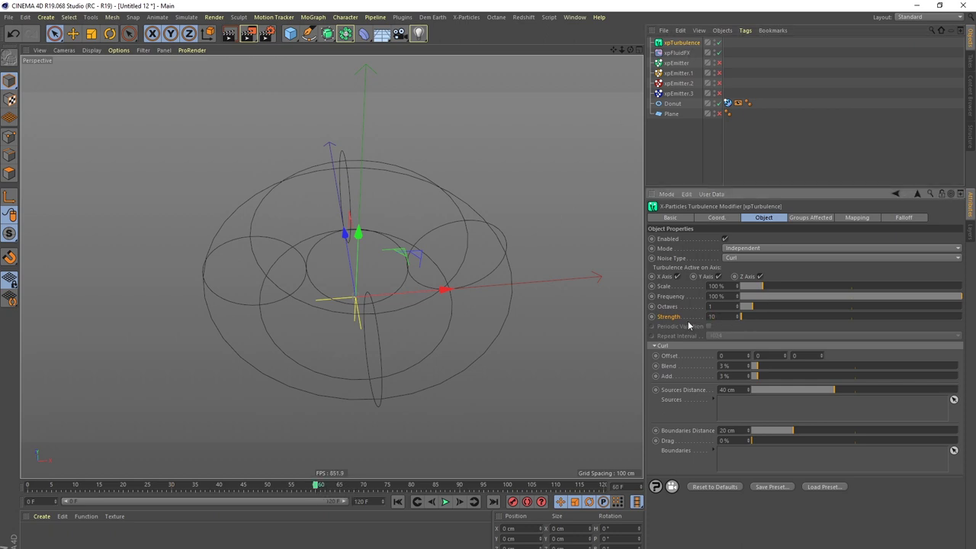
click(342, 486)
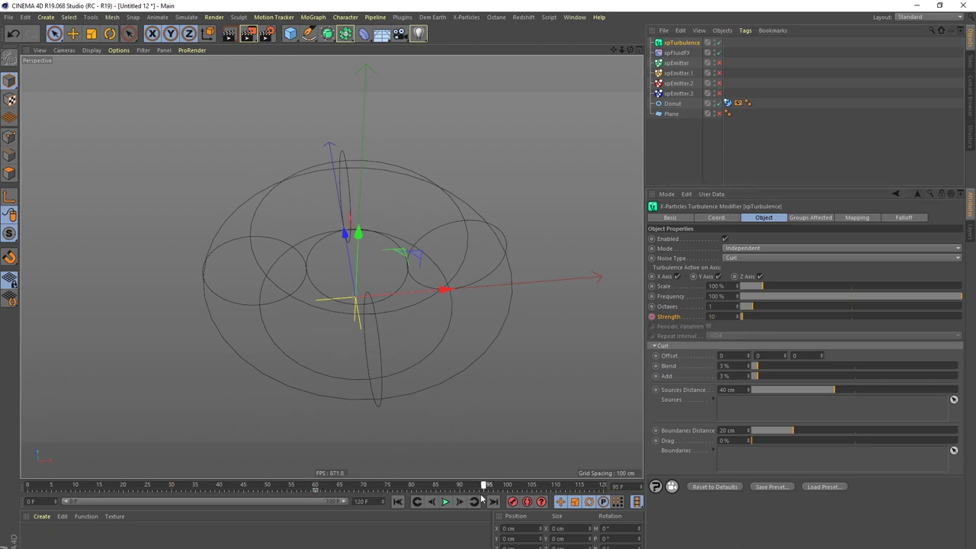
click(715, 316)
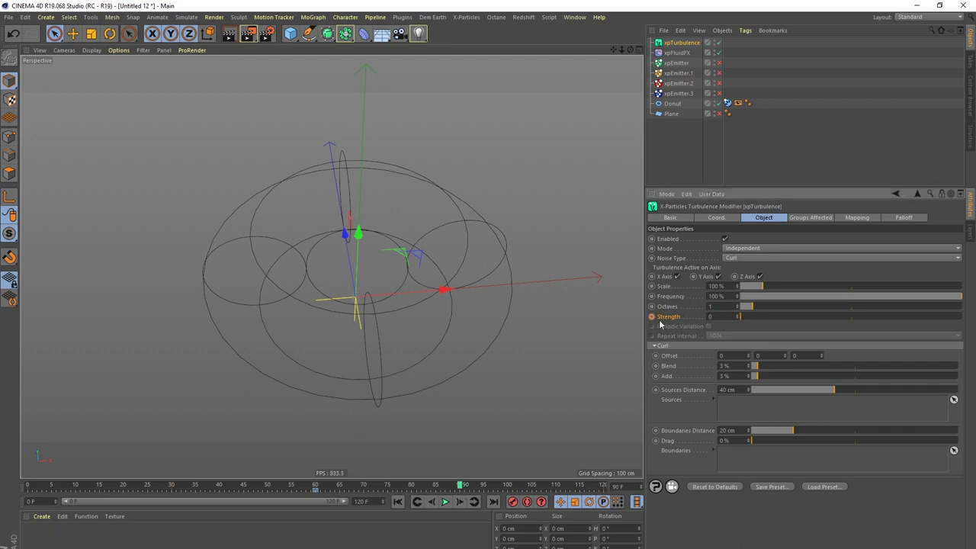
Step: Extend the timeline and its visible range to 150 frames and enable the four emitters again
drag(366, 505, 270, 505)
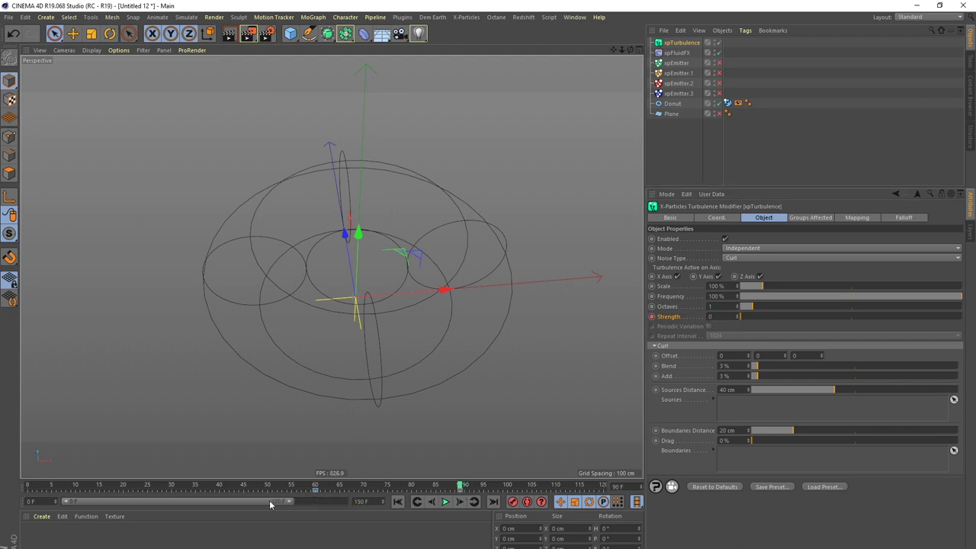
double_click(198, 504)
click(703, 175)
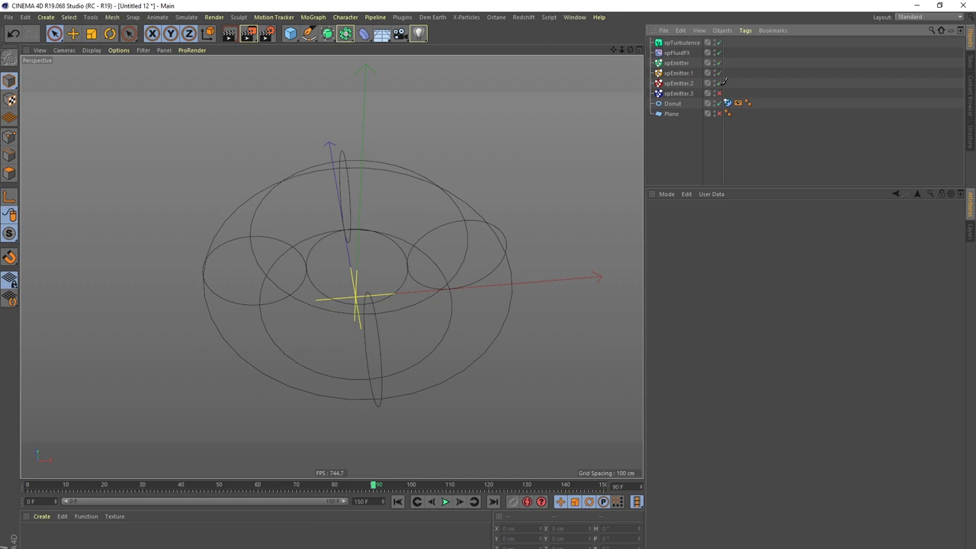
Step: Replay the simulation with turbulence from the first frame and examine the mixing fluids from above
click(398, 502)
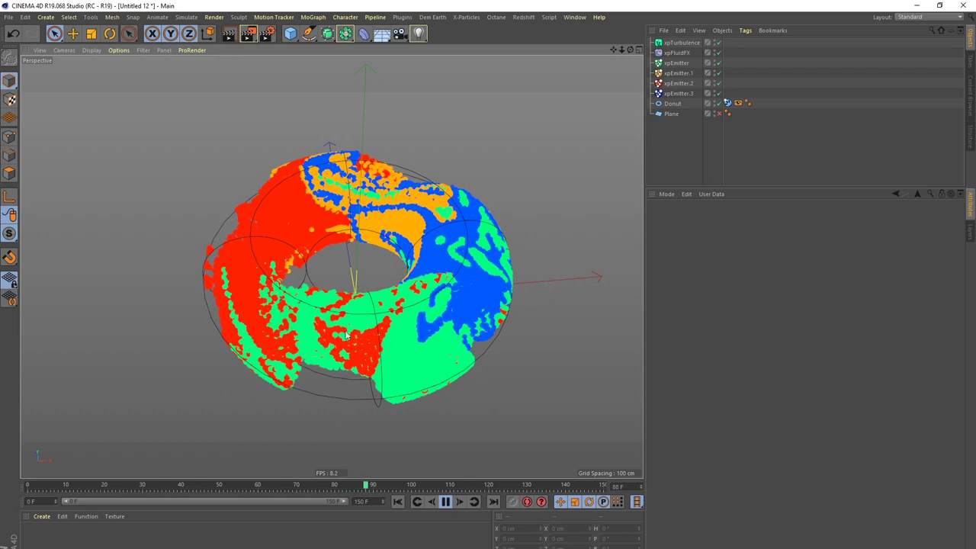
click(446, 505)
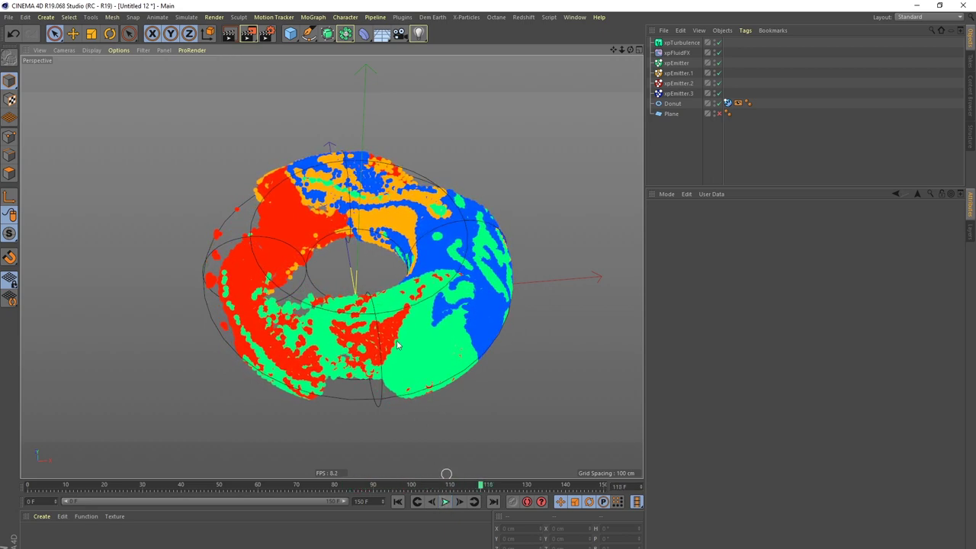
mouse_move(391, 293)
alt+mouse_down()
mouse_move(426, 249)
mouse_move(307, 299)
mouse_move(453, 287)
mouse_move(438, 284)
alt+mouse_up()
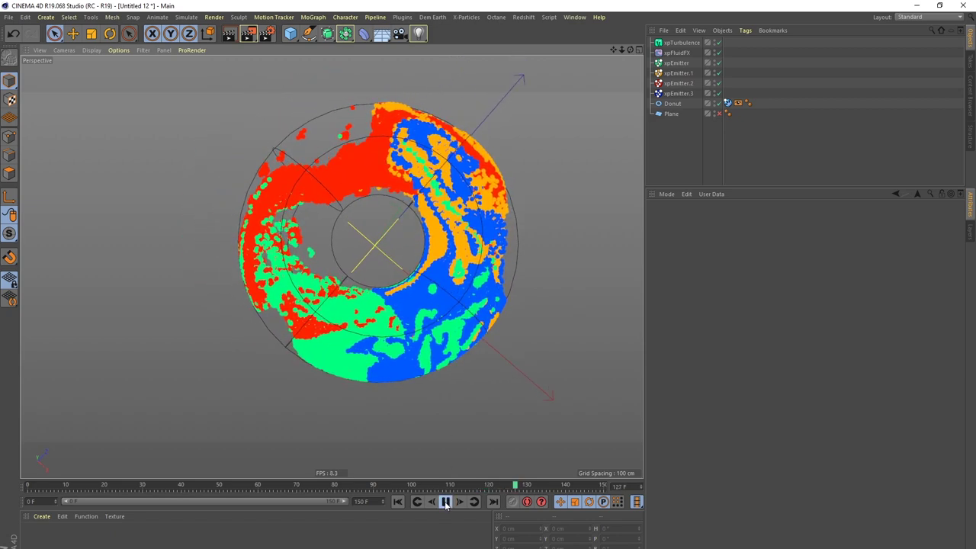
alt+drag(429, 341, 347, 324)
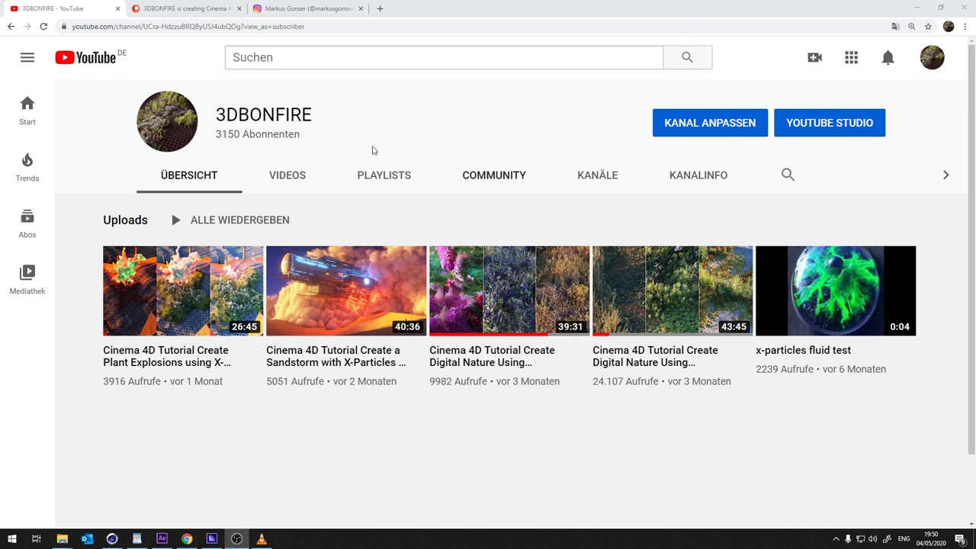
Step: In the browser, view the 3DBONFIRE Patreon page's membership level and return to the YouTube channel
click(177, 8)
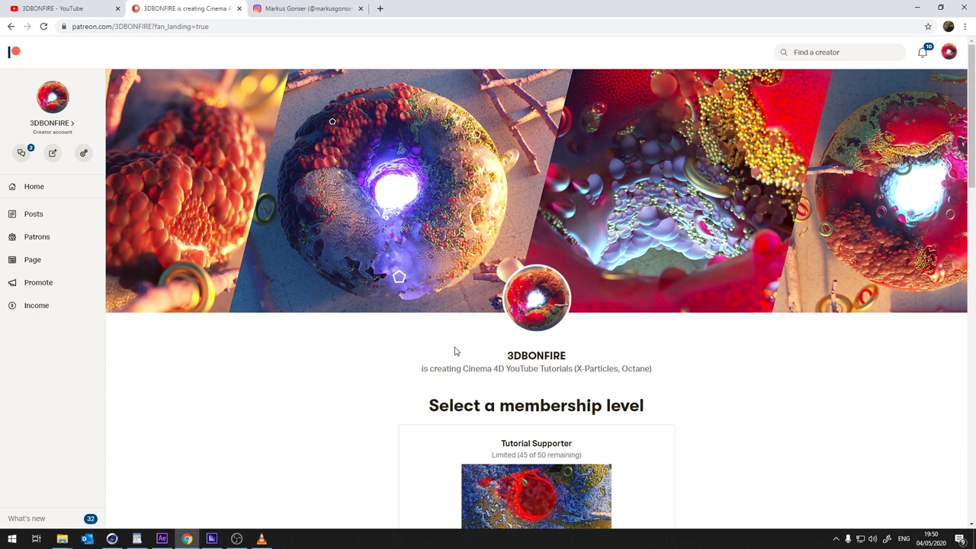
scroll(455, 351, down, 1)
scroll(456, 351, down, 2)
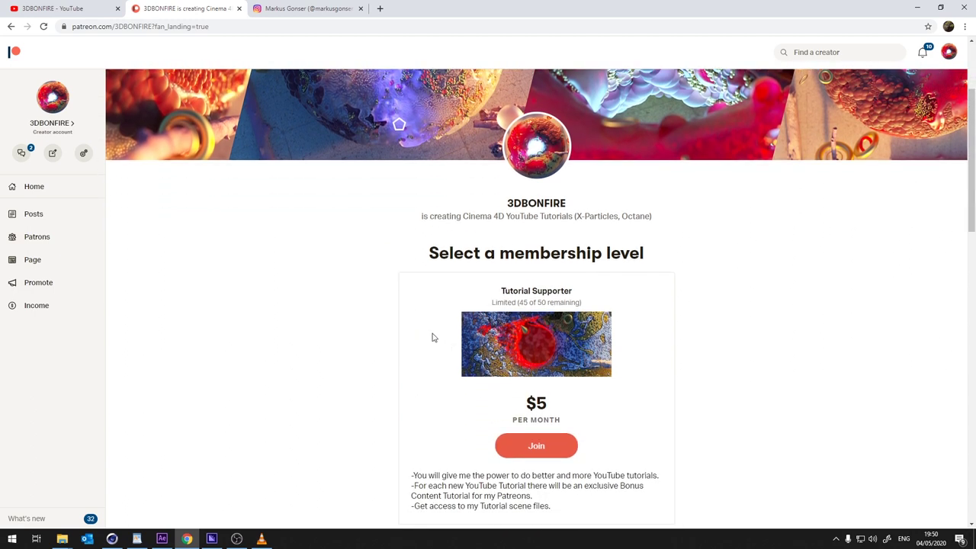
scroll(457, 320, down, 1)
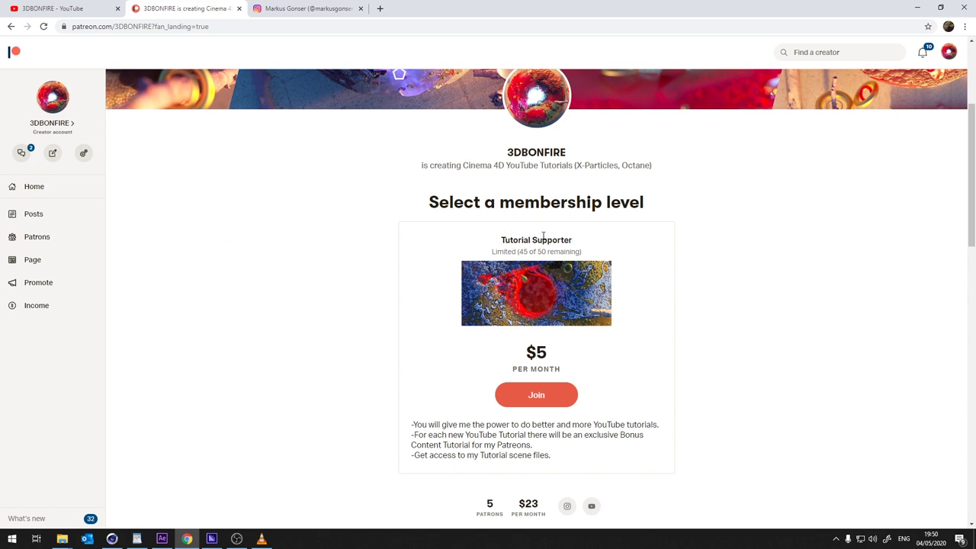
click(70, 11)
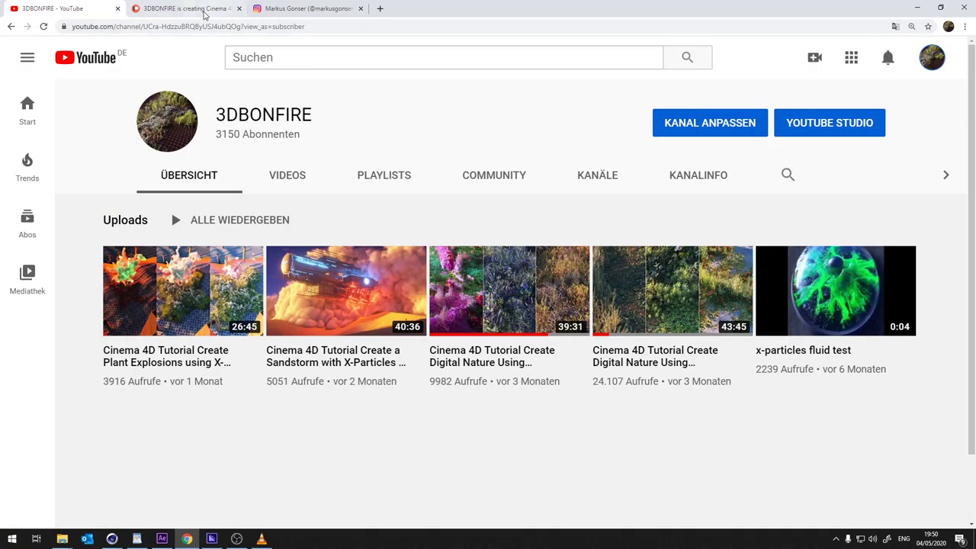
Step: Return to the Patreon page and review the benefits listed for the Tutorial Supporter membership
click(204, 11)
scroll(572, 350, down, 2)
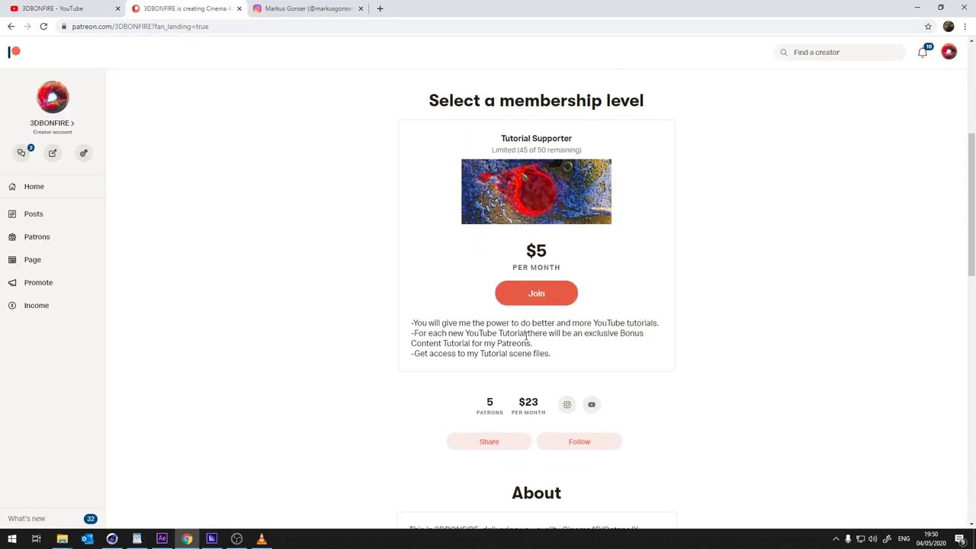
drag(499, 334, 537, 346)
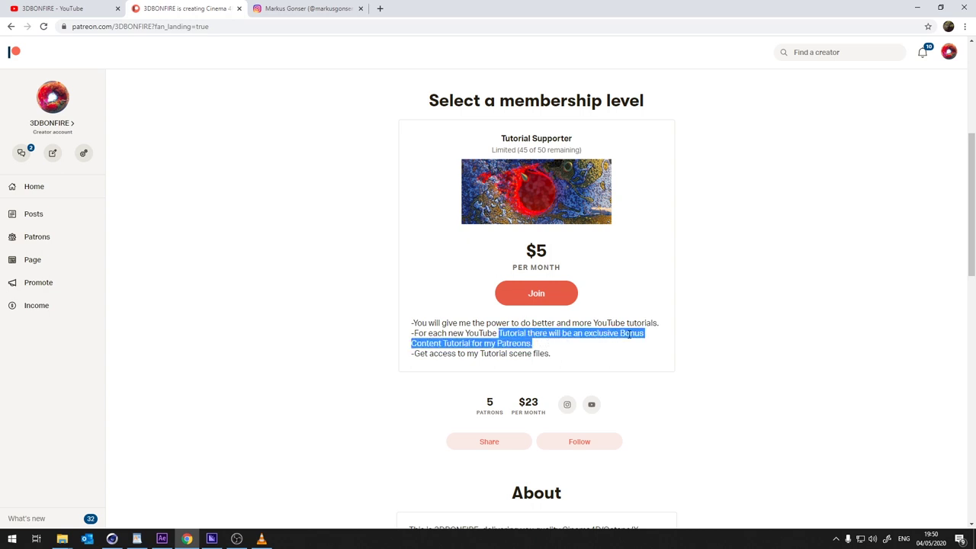
click(537, 348)
drag(499, 333, 534, 345)
drag(415, 356, 549, 358)
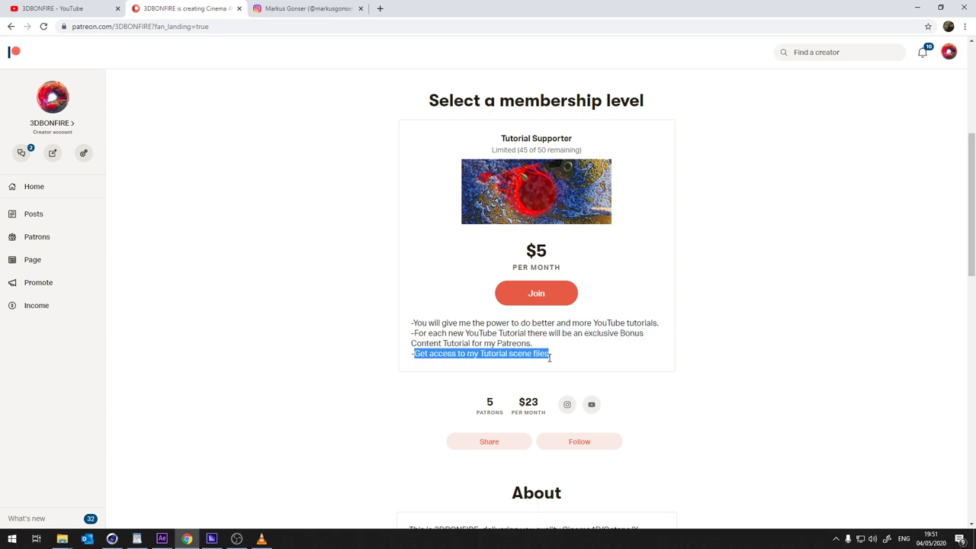
click(528, 322)
drag(459, 323, 662, 324)
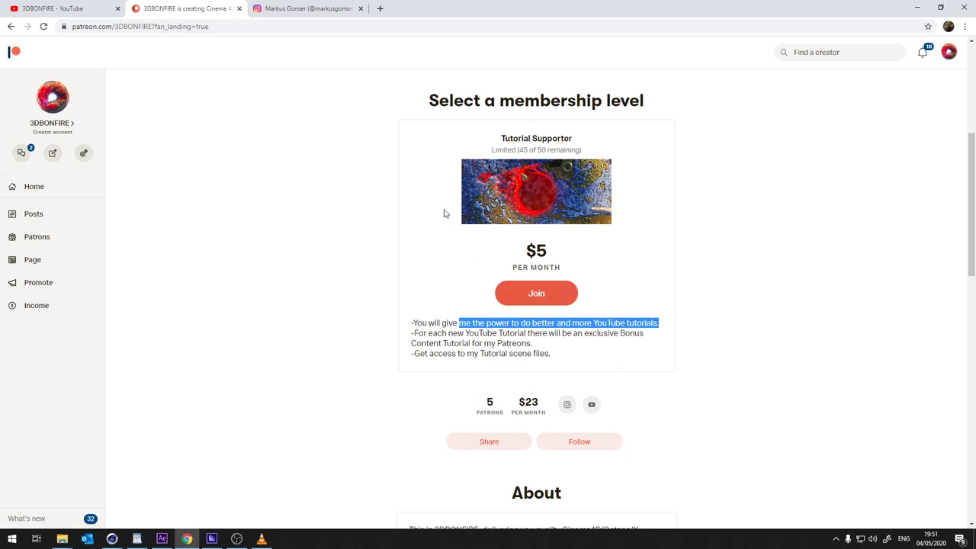
scroll(425, 226, up, 4)
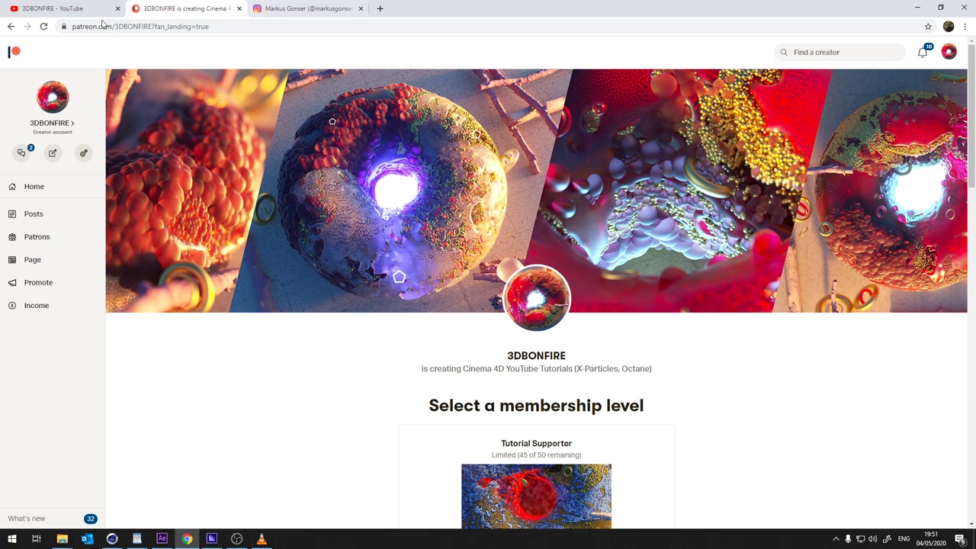
Step: Browse the artist's Instagram profile and its donut render posts, finishing on the YouTube channel page
click(304, 10)
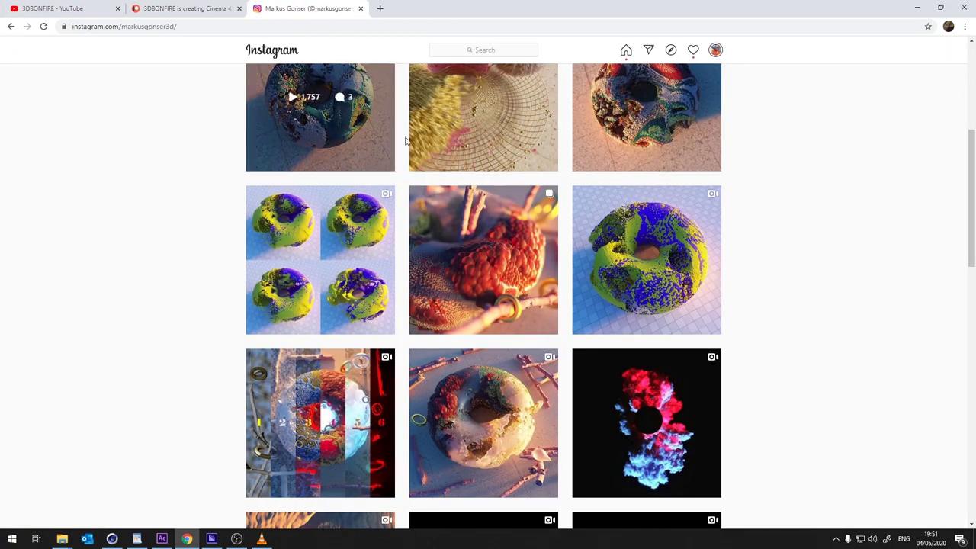
scroll(458, 152, up, 2)
scroll(470, 118, up, 2)
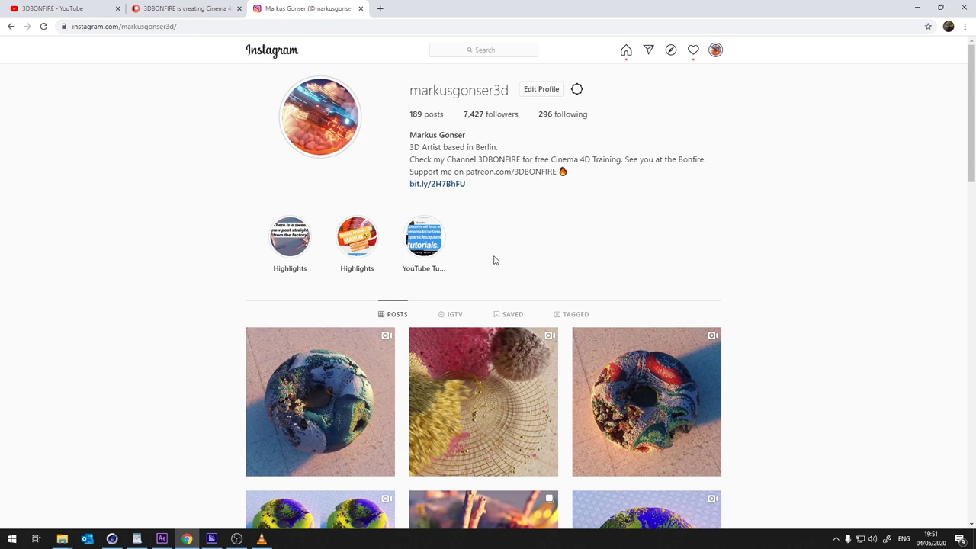
scroll(495, 260, down, 1)
scroll(330, 279, down, 4)
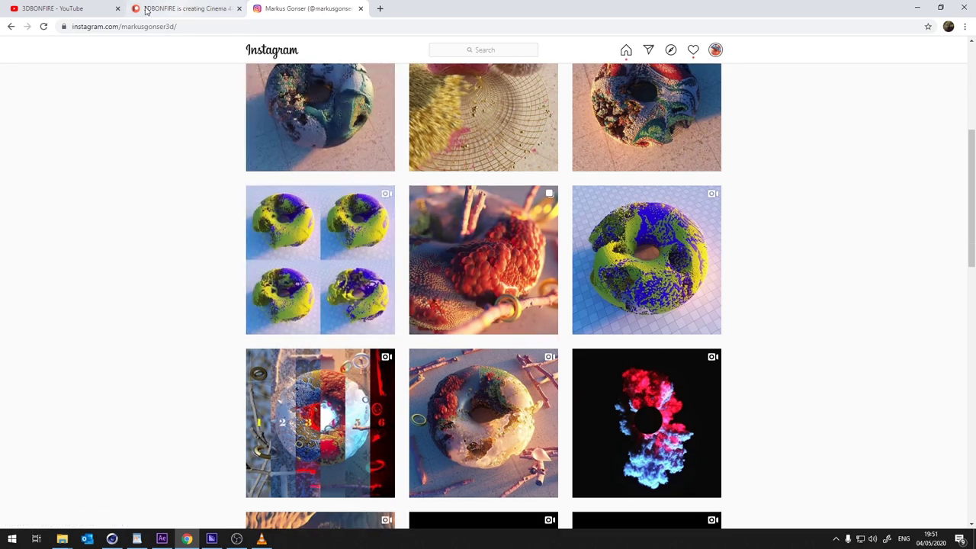
scroll(526, 321, down, 4)
scroll(526, 321, up, 3)
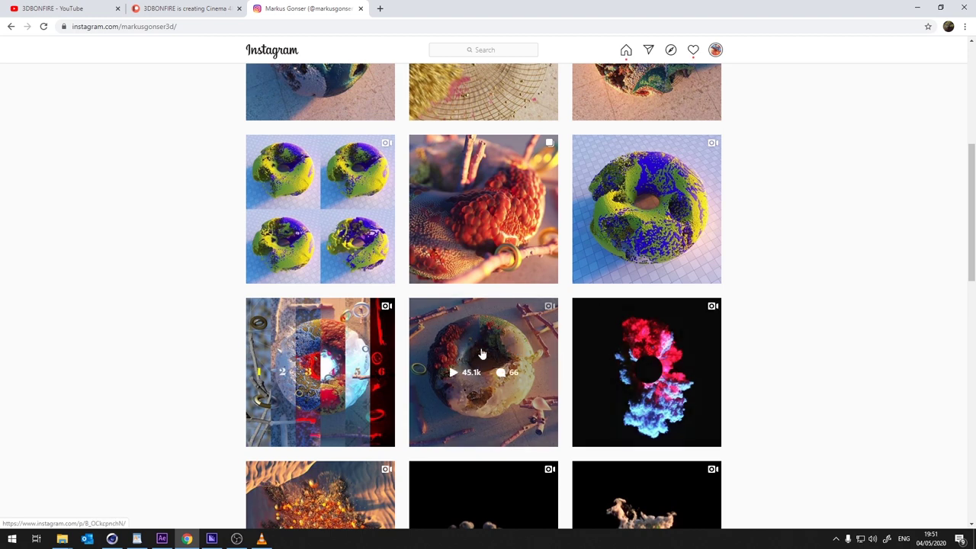
scroll(496, 251, up, 2)
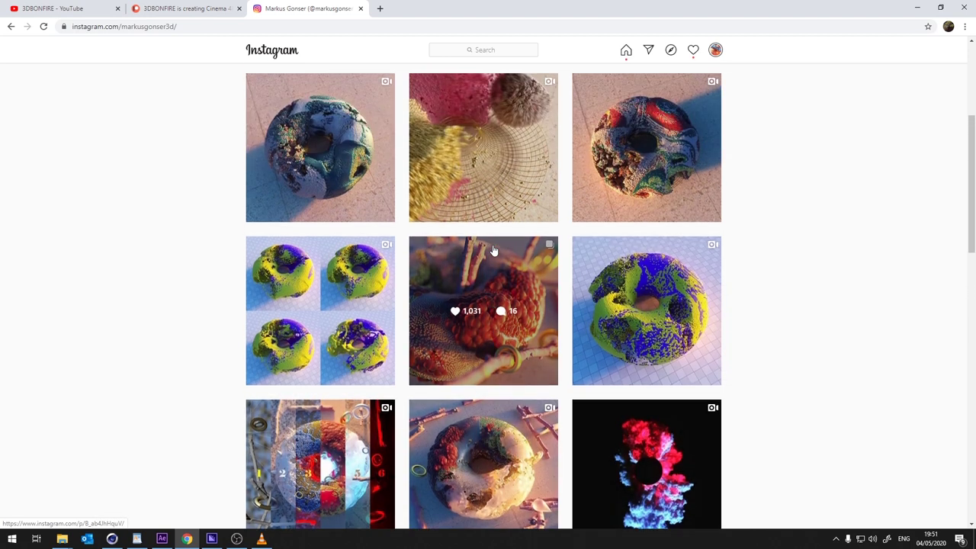
scroll(512, 338, down, 1)
scroll(512, 337, down, 2)
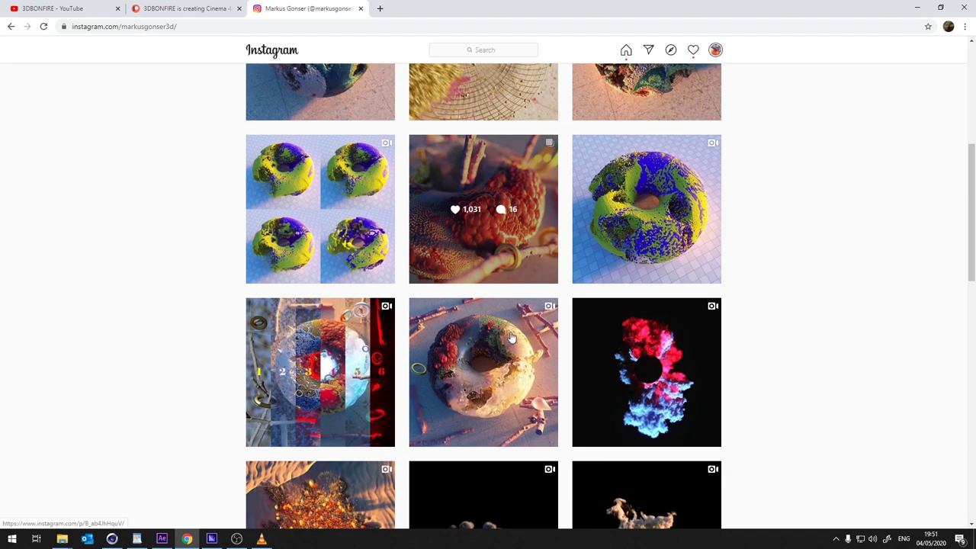
scroll(492, 273, up, 1)
scroll(542, 207, up, 2)
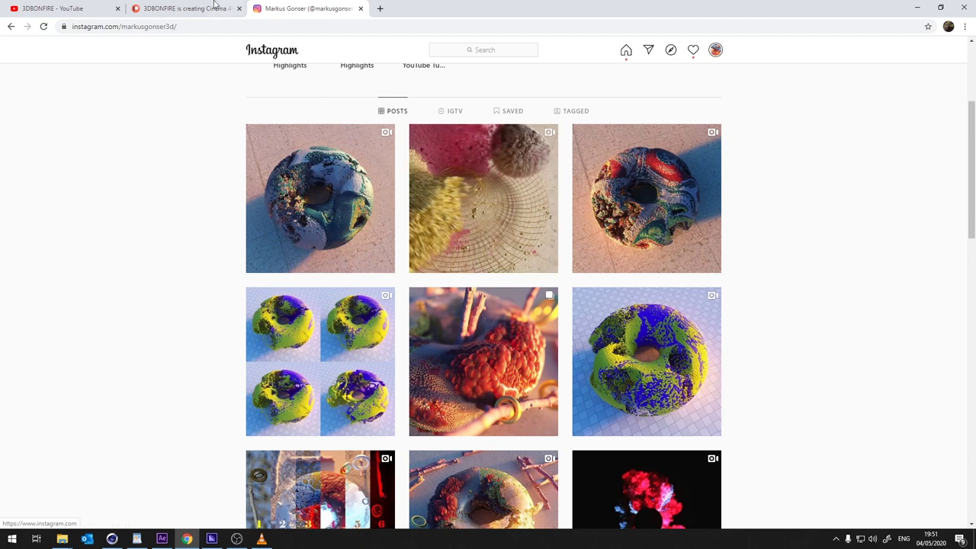
click(85, 8)
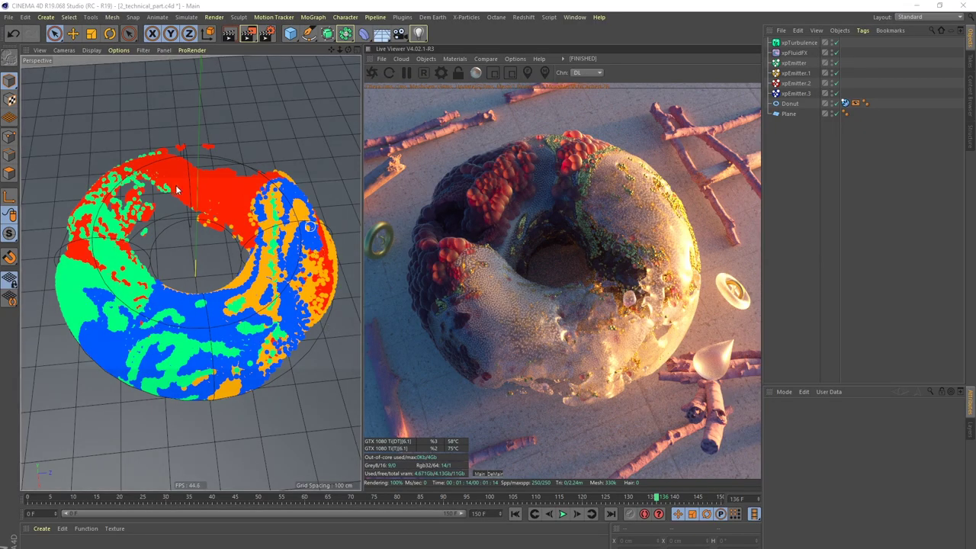
Step: Switch to Cinema 4D and examine the simulated donut in the viewport beside the finished Octane render
alt+right_drag(189, 309, 200, 308)
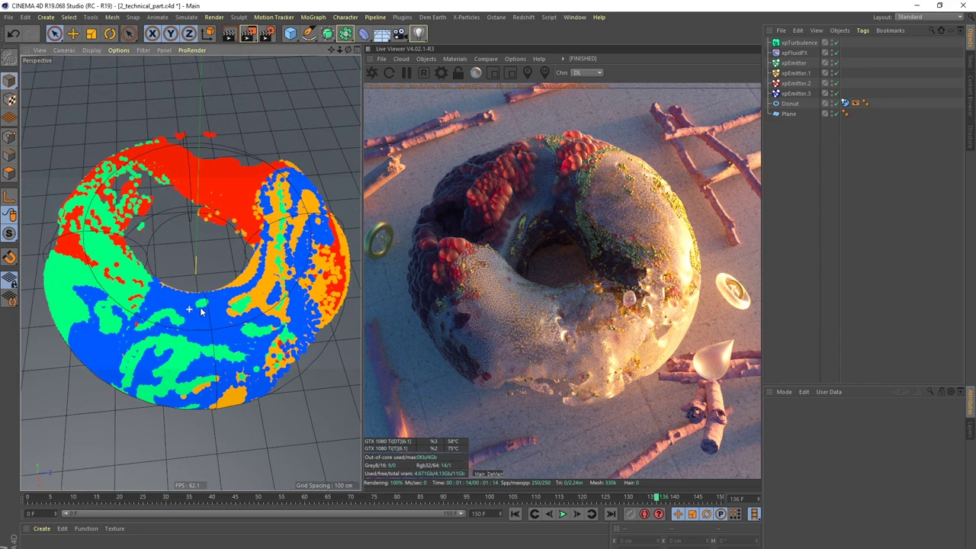
scroll(202, 311, down, 3)
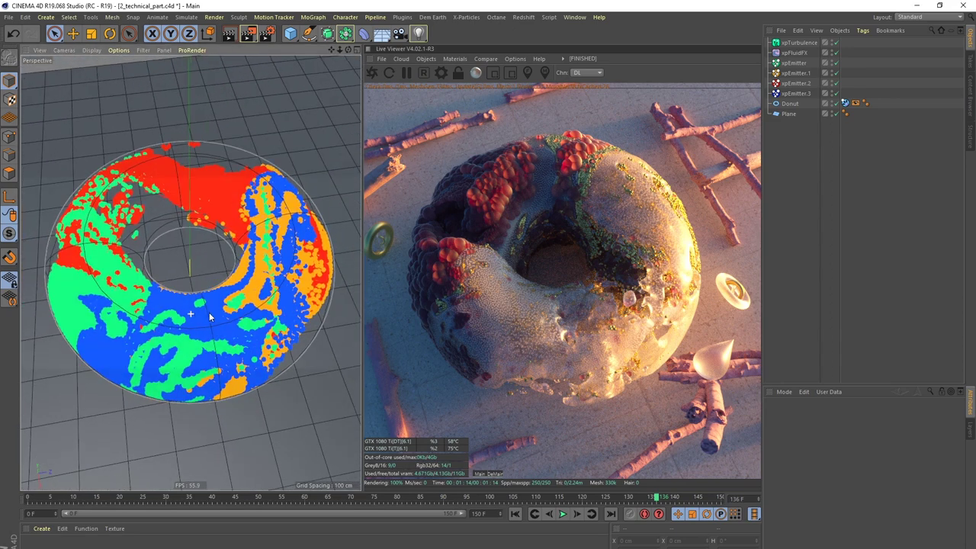
Step: Inspect the donut simulation in the viewport, turning the yellow_5 emitter off and on again to isolate the blue particles
alt+middle_drag(191, 304, 195, 305)
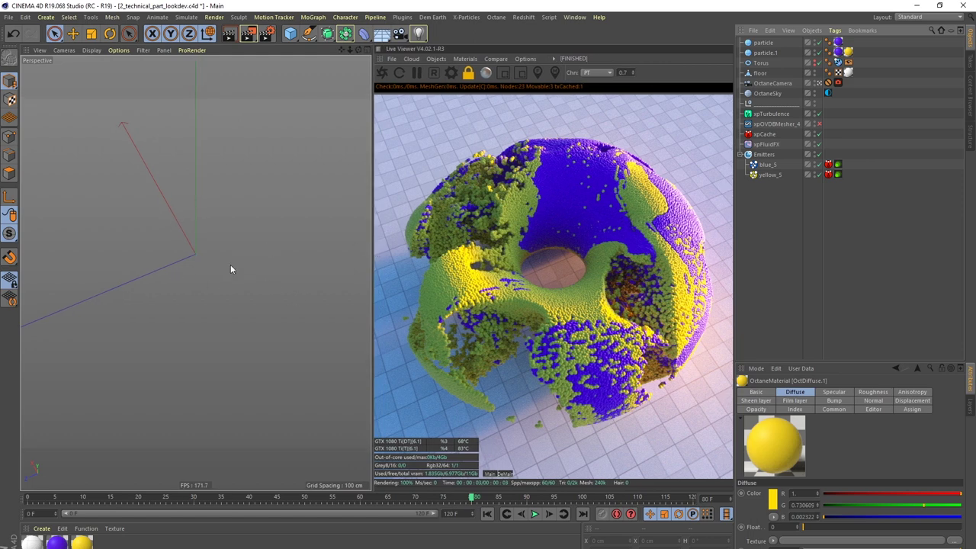
drag(205, 276, 243, 226)
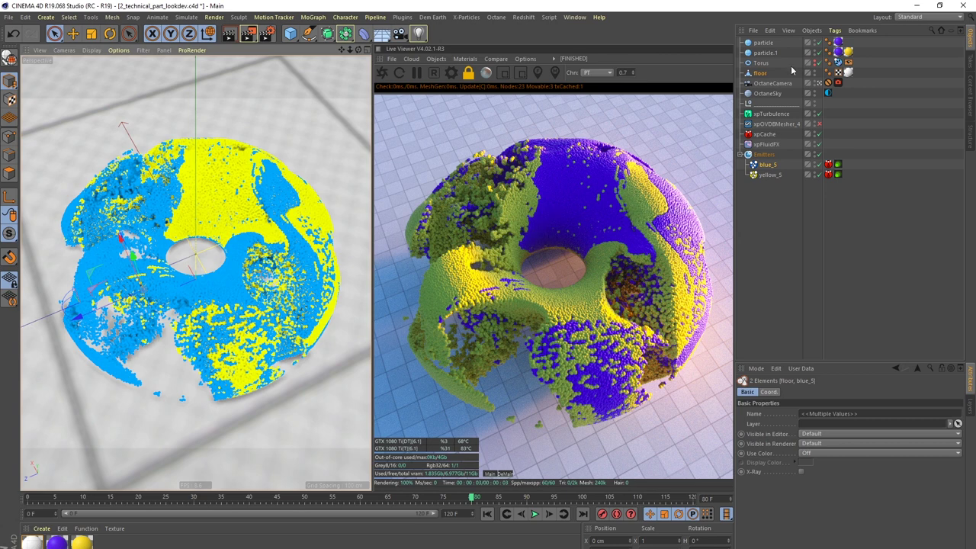
click(764, 164)
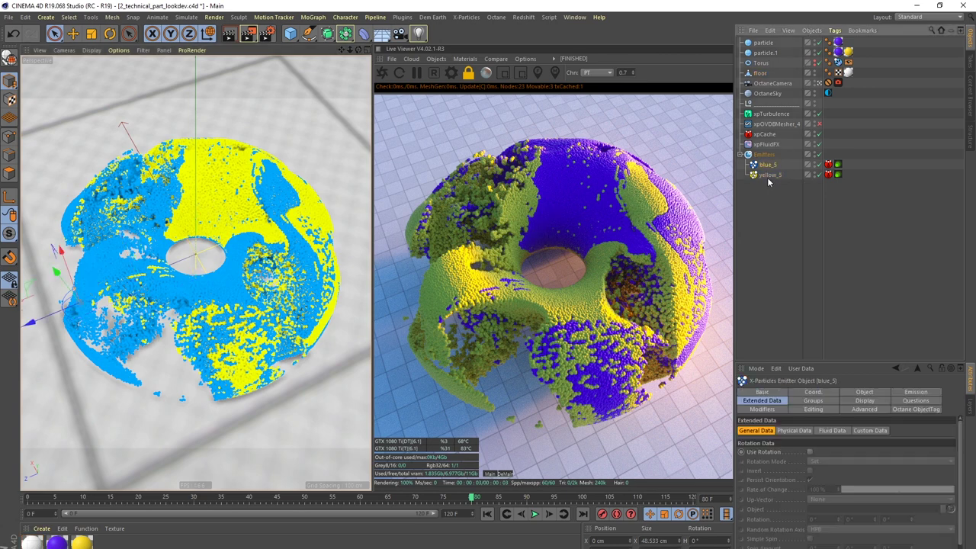
click(818, 175)
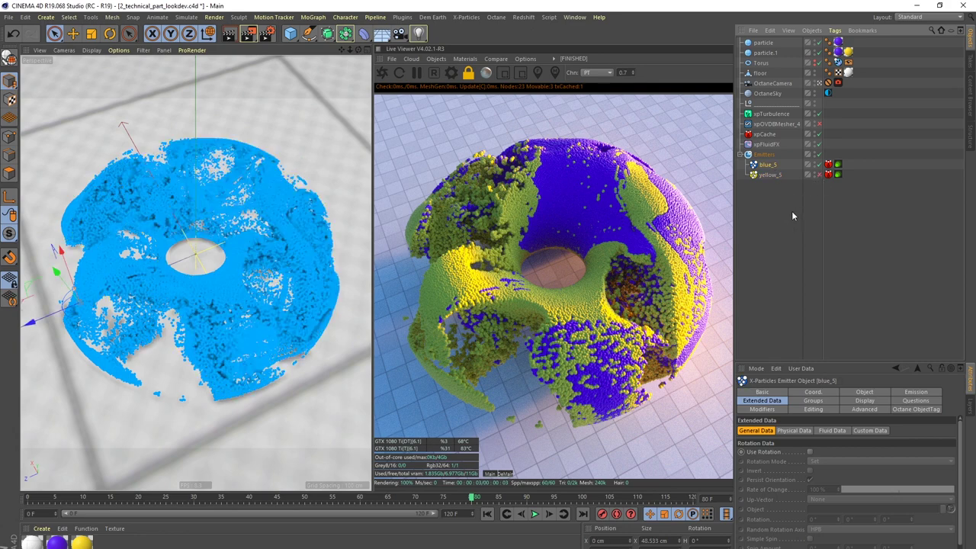
click(808, 175)
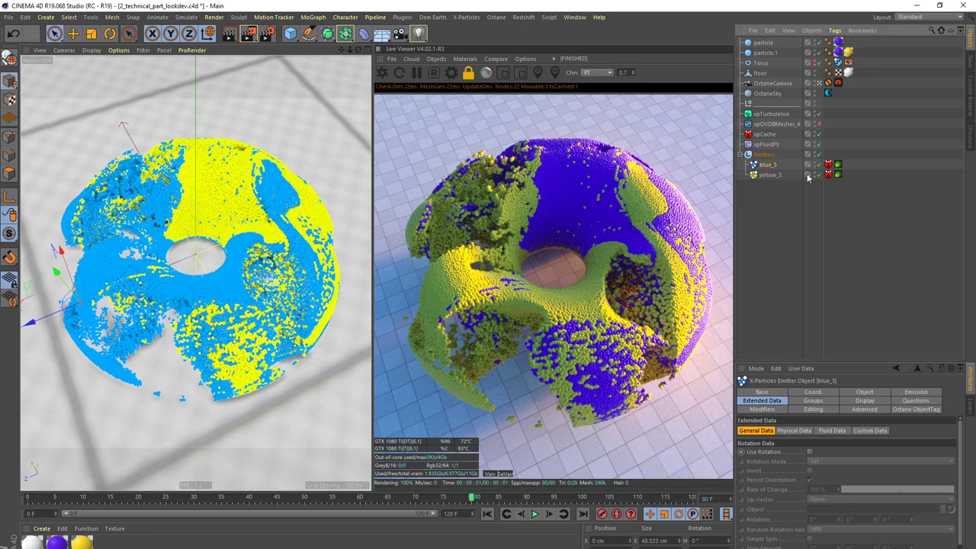
Step: Check the Octane ObjectTag on blue_5 and delete the extra purple material tag from the particle.1 sphere
click(838, 165)
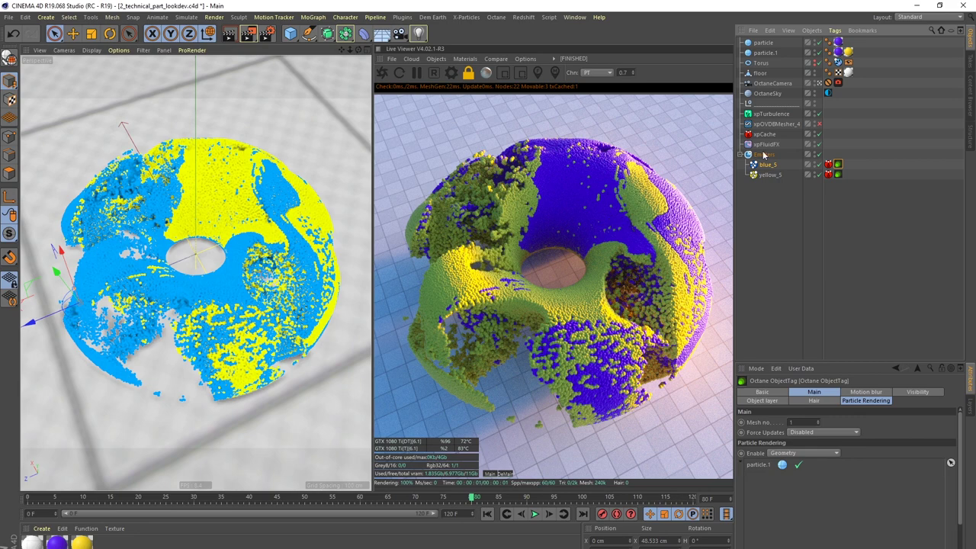
click(838, 52)
key(Delete)
Step: Review the particle spheres' settings and material tags, plus the cache and Octane Particle Rendering tags on the blue_5 and yellow_5 emitters
click(766, 43)
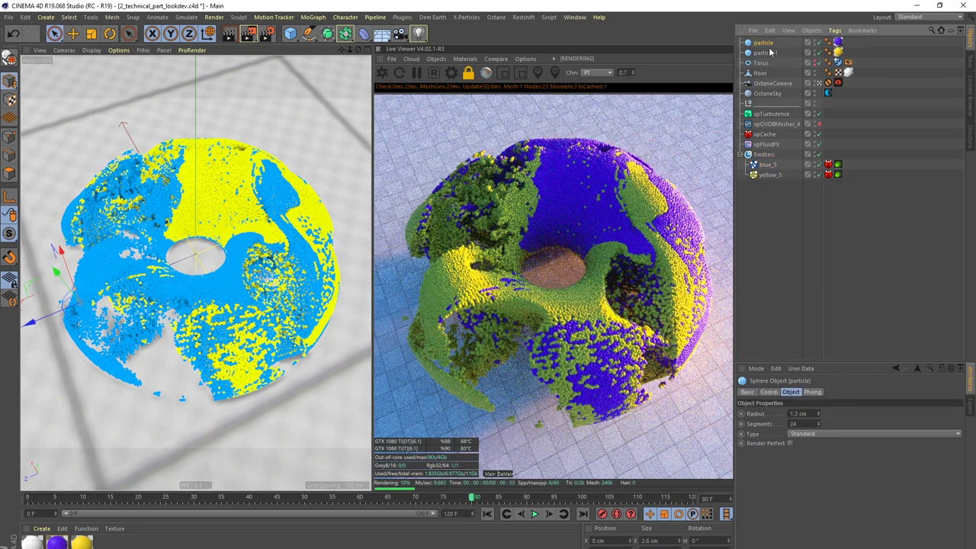
click(773, 165)
click(829, 165)
click(838, 164)
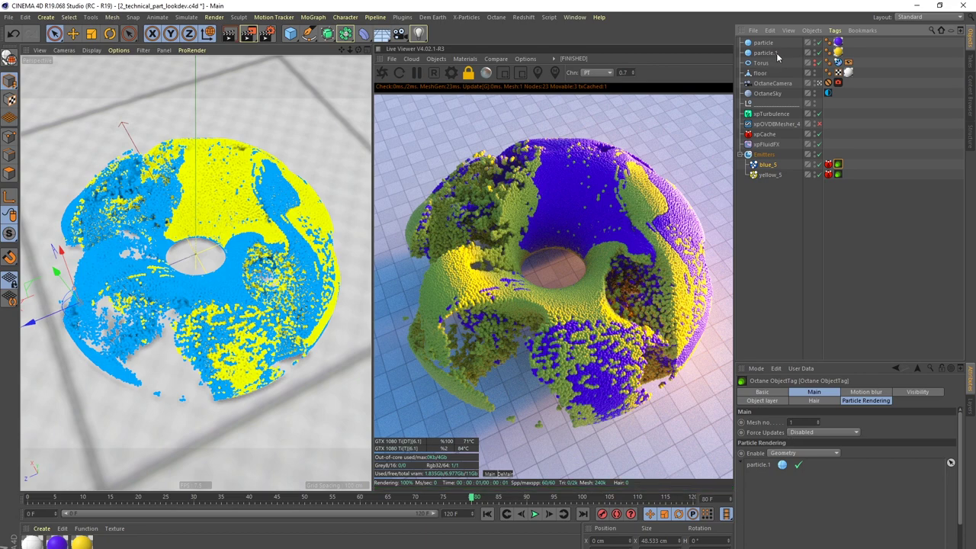
click(838, 52)
click(828, 176)
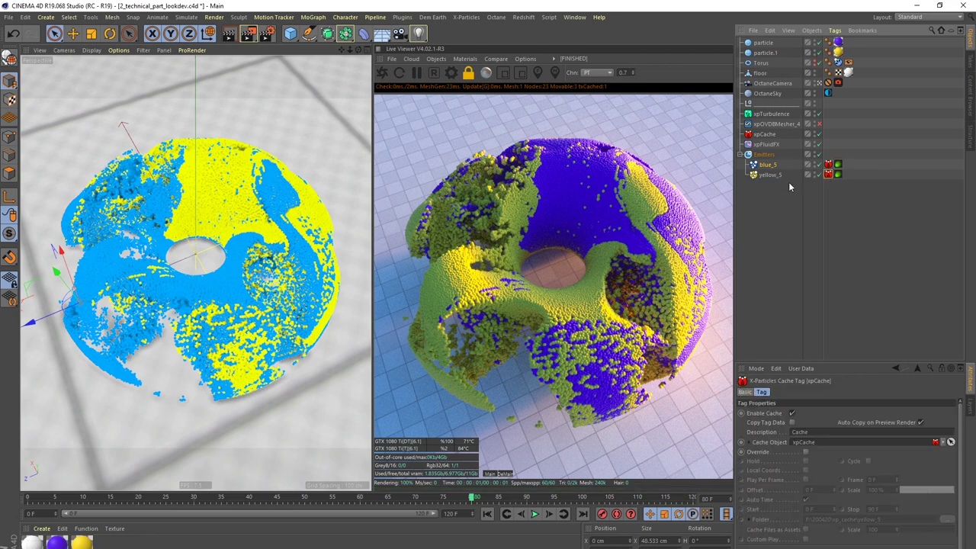
click(838, 174)
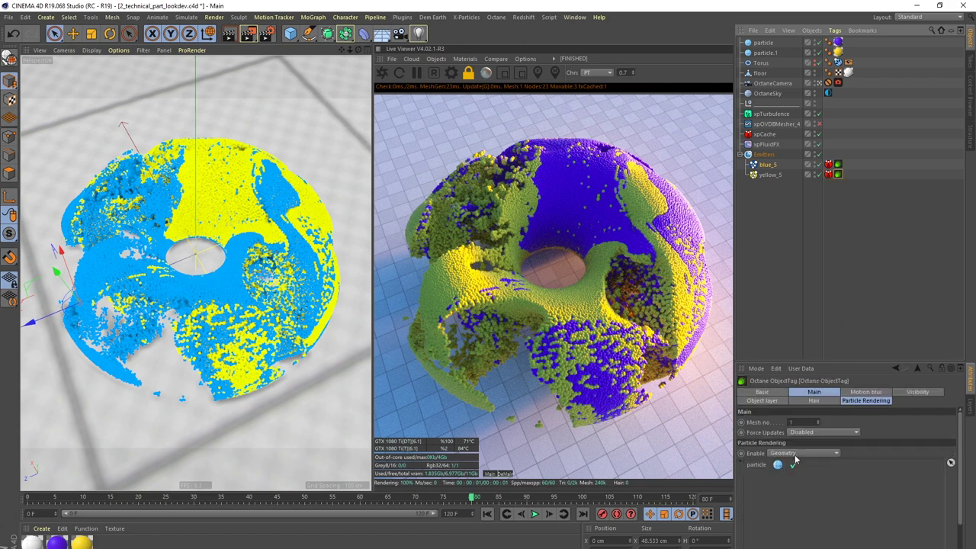
click(839, 63)
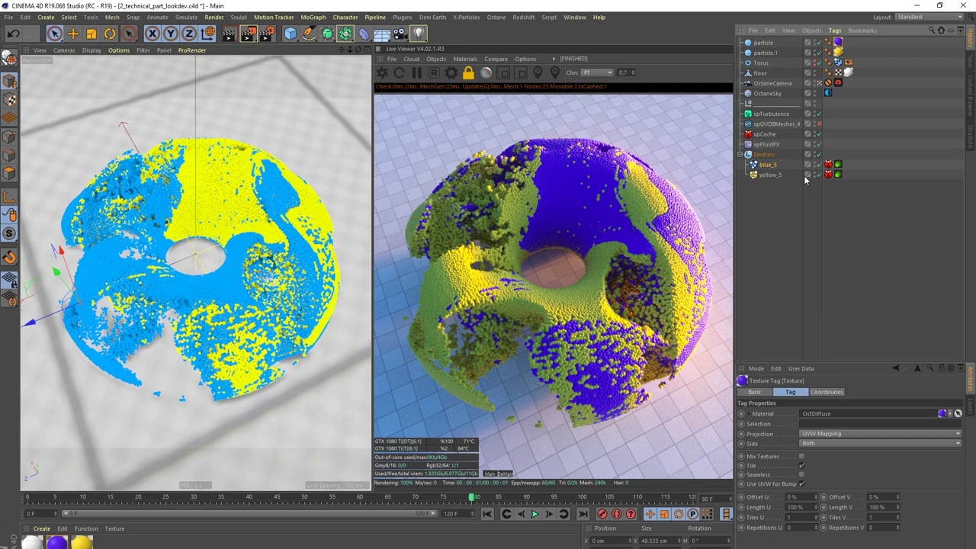
click(838, 51)
Step: Try a 5 cm radius on the particle sphere, and set its final radius to 2 cm
click(766, 43)
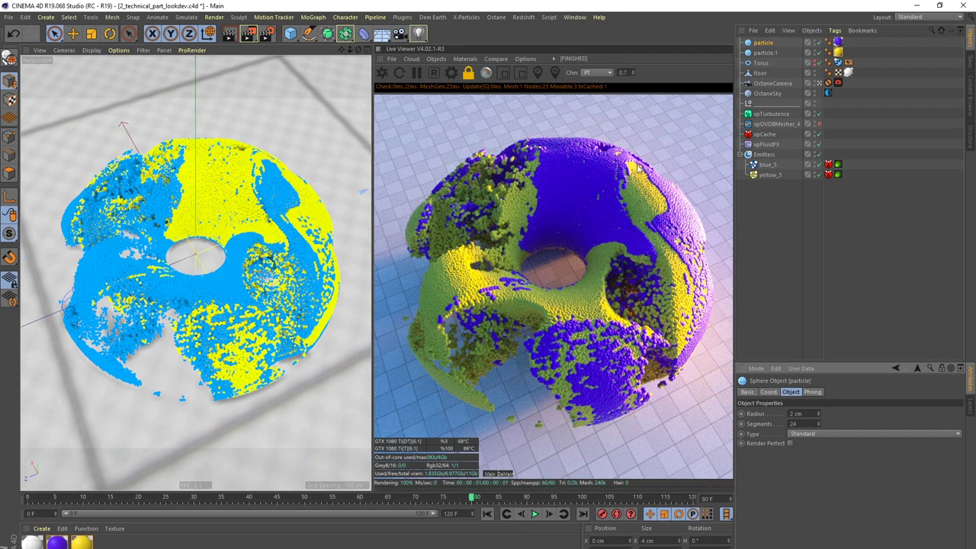
drag(802, 414, 787, 413)
text(5)
key(Return)
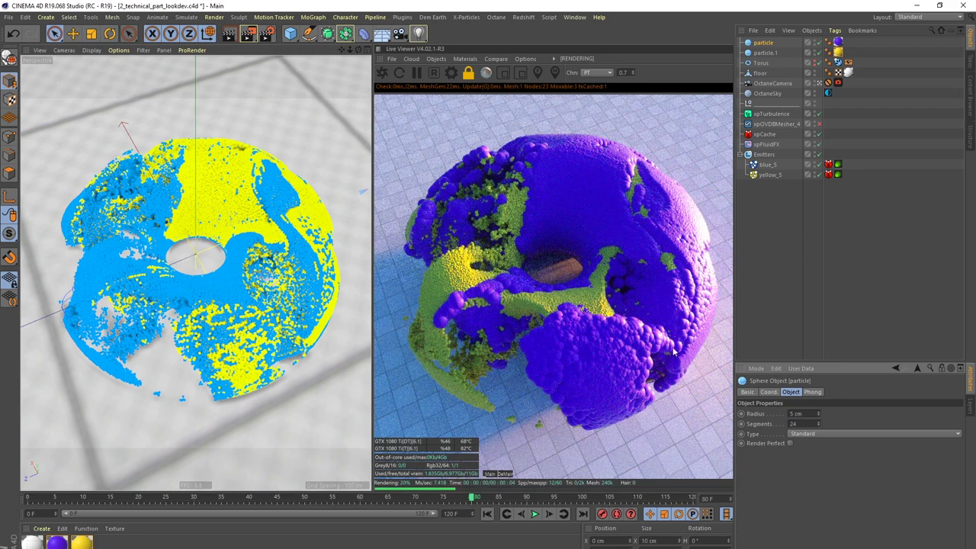
drag(801, 413, 785, 424)
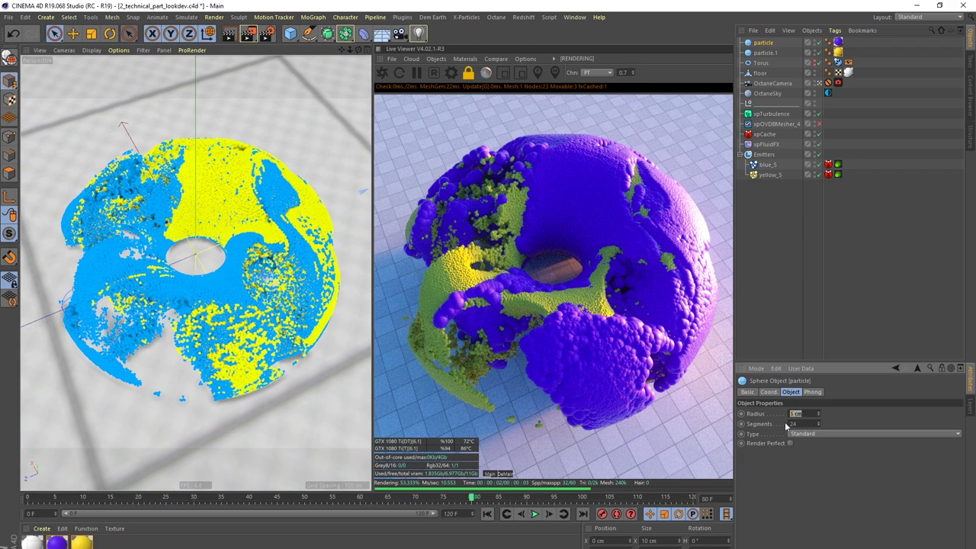
text(2)
key(Return)
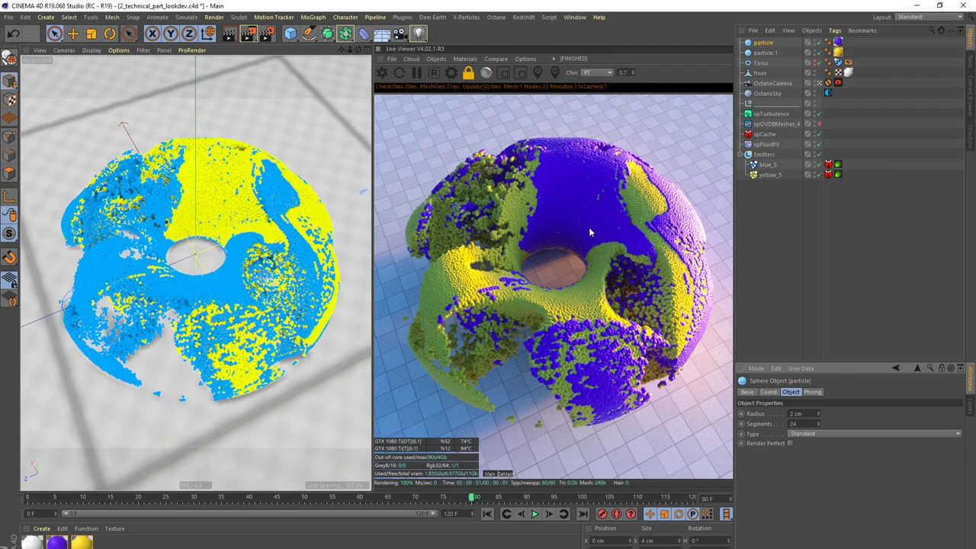
Step: Change the purple OctDiffuse material to the Specular type with a roughness of 0.8, and close the Material Editor
double_click(56, 543)
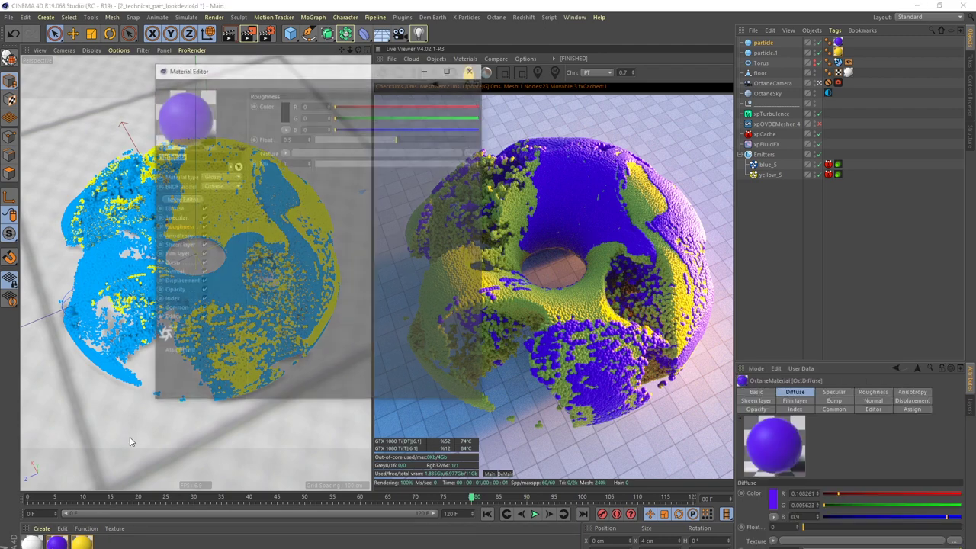
click(221, 176)
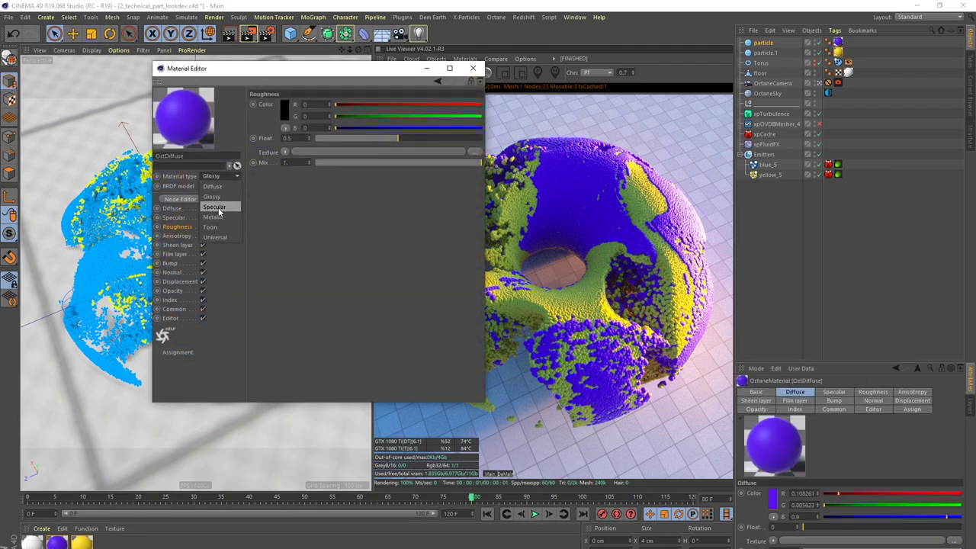
click(215, 207)
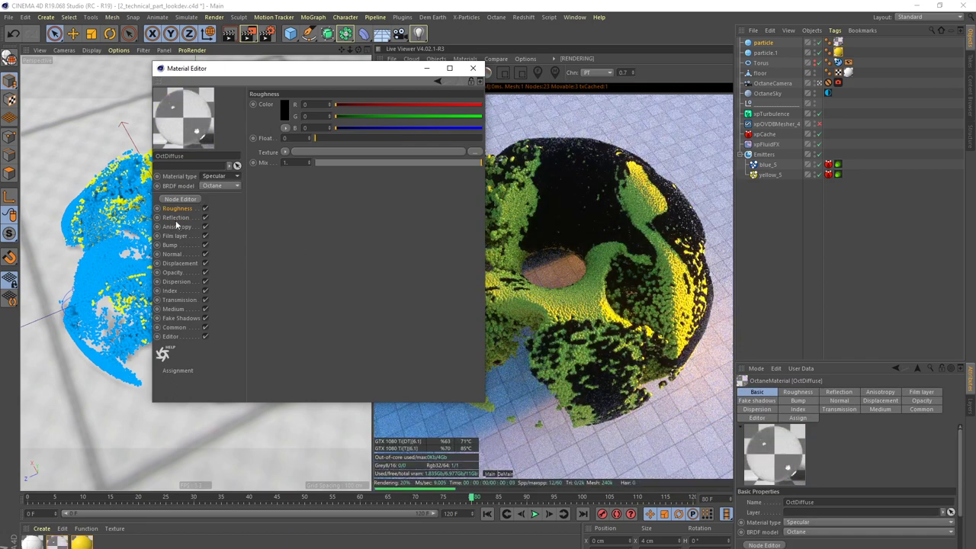
text(0.8)
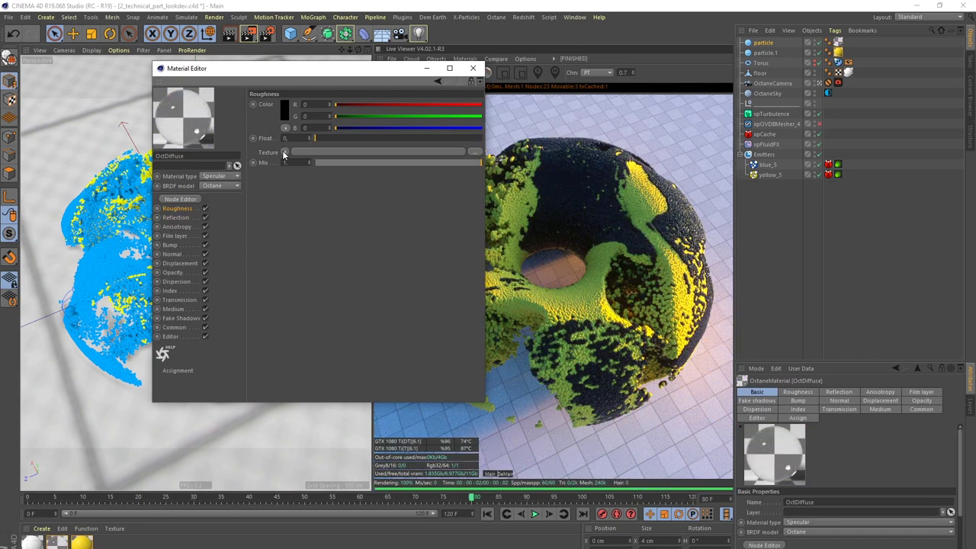
key(Return)
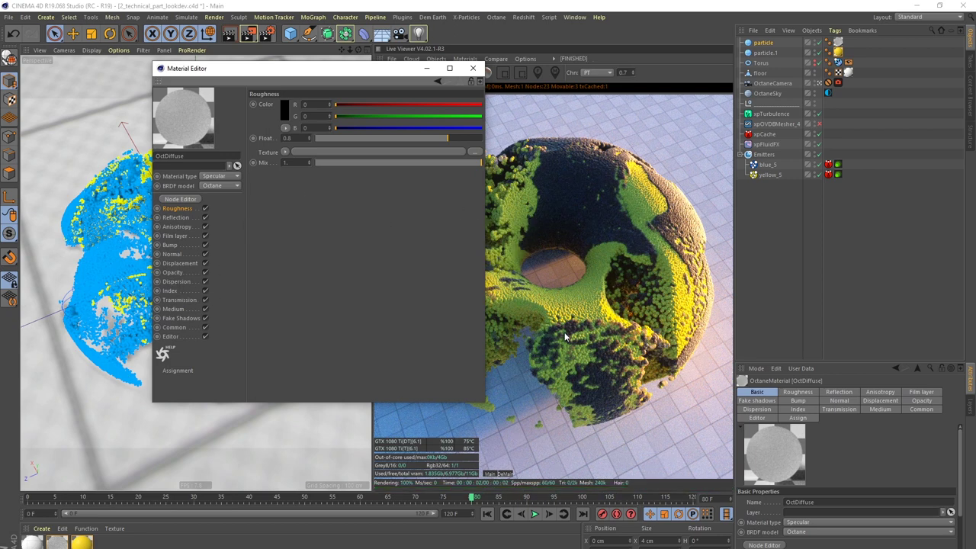
click(474, 70)
Step: Set both the specular depth and the diffuse depth to 8 in the Octane path tracing kernel, and close the settings
click(450, 72)
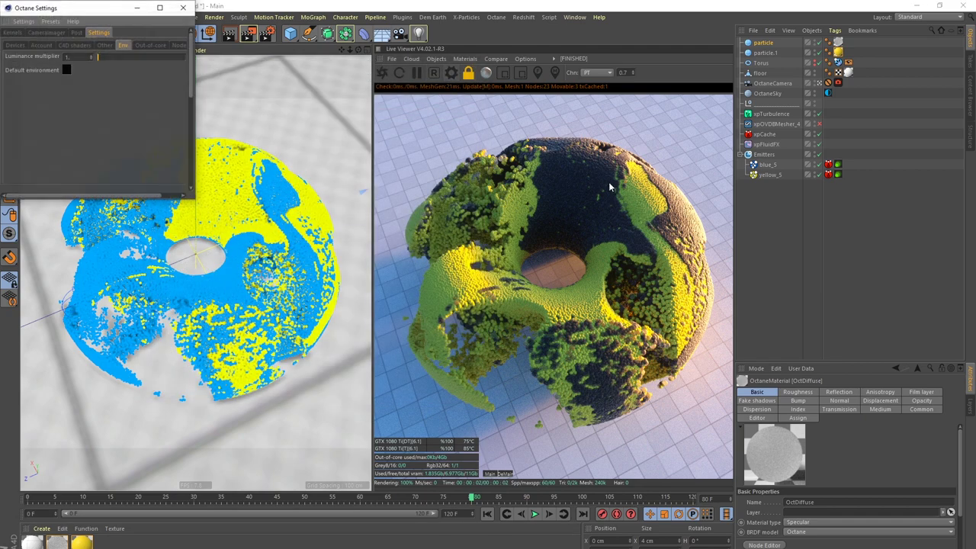
drag(109, 9, 334, 81)
click(237, 105)
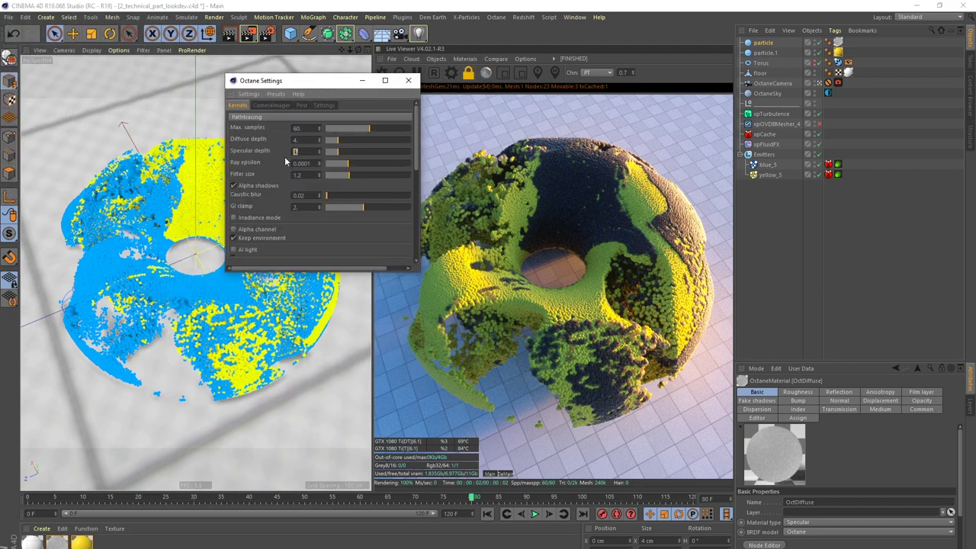
text(8)
key(Return)
drag(300, 140, 290, 151)
text(8)
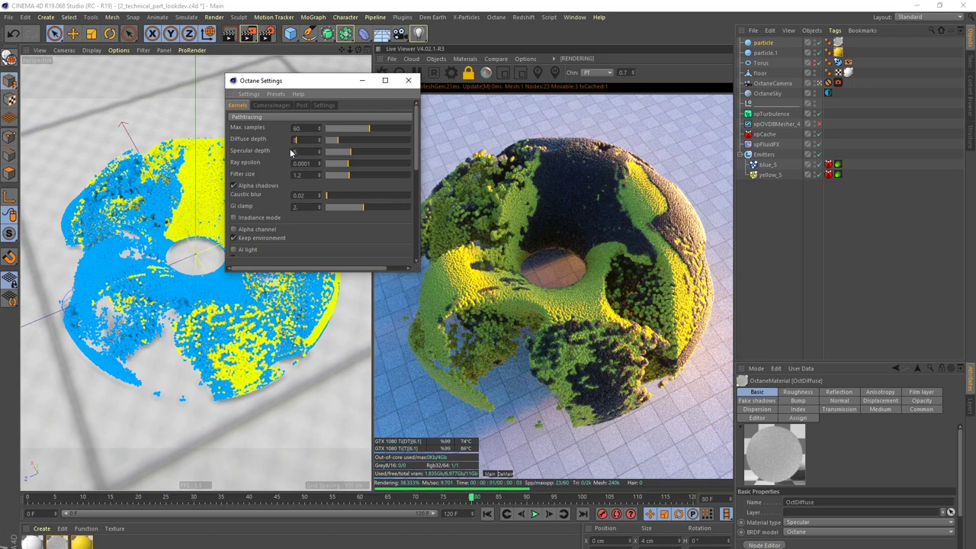
text(8)
key(Return)
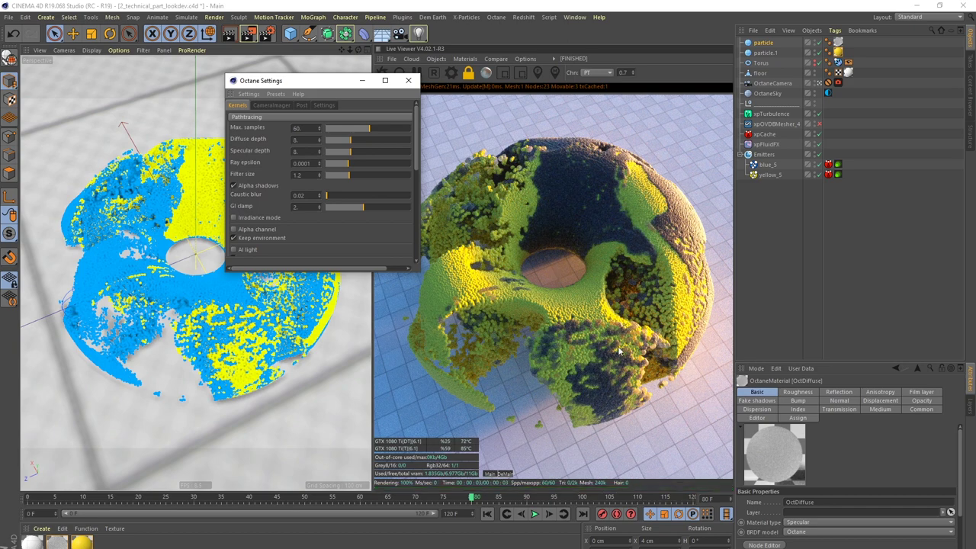
click(408, 80)
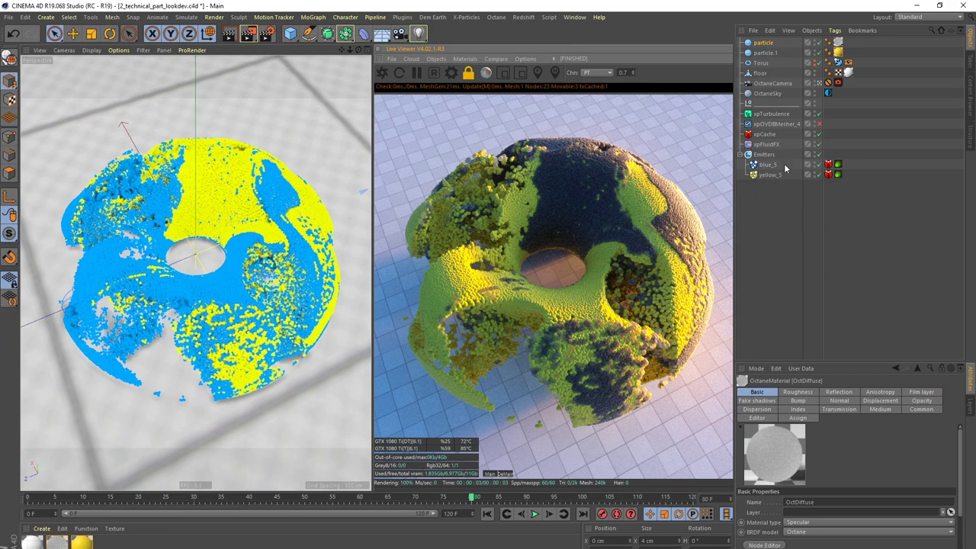
Step: Turn off the OctaneSky's visibility in both the editor and the renderer
click(772, 94)
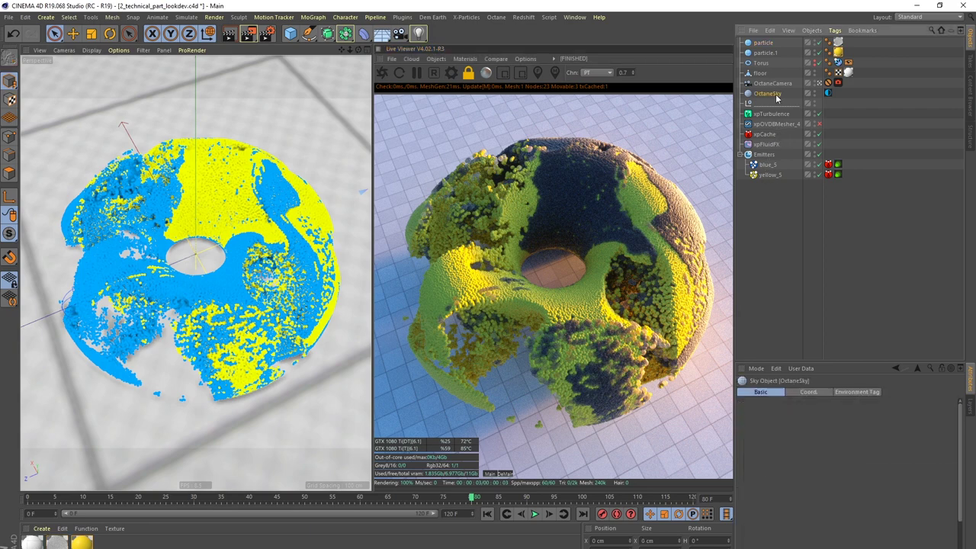
alt+click(815, 93)
alt+click(814, 93)
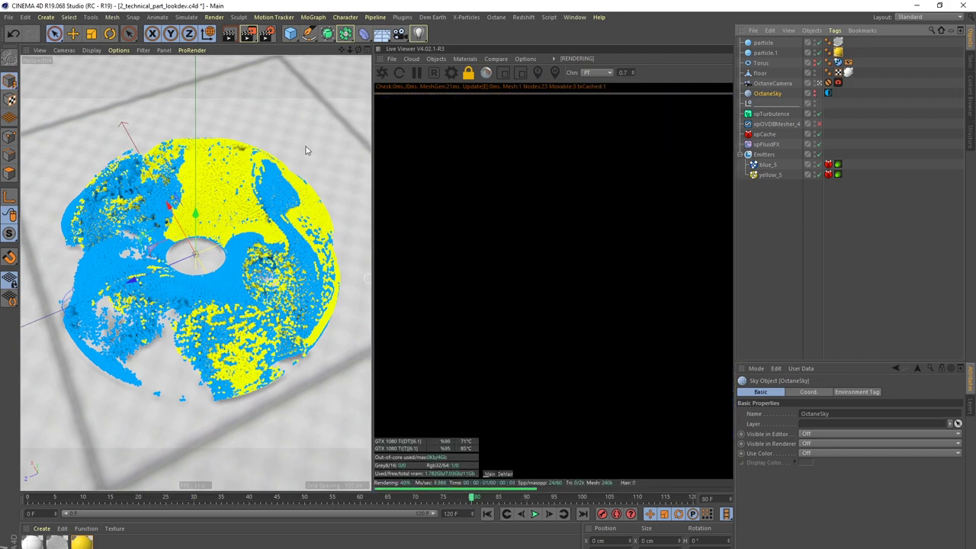
Step: Set the default environment color to white in the Octane environment settings
click(452, 74)
click(99, 33)
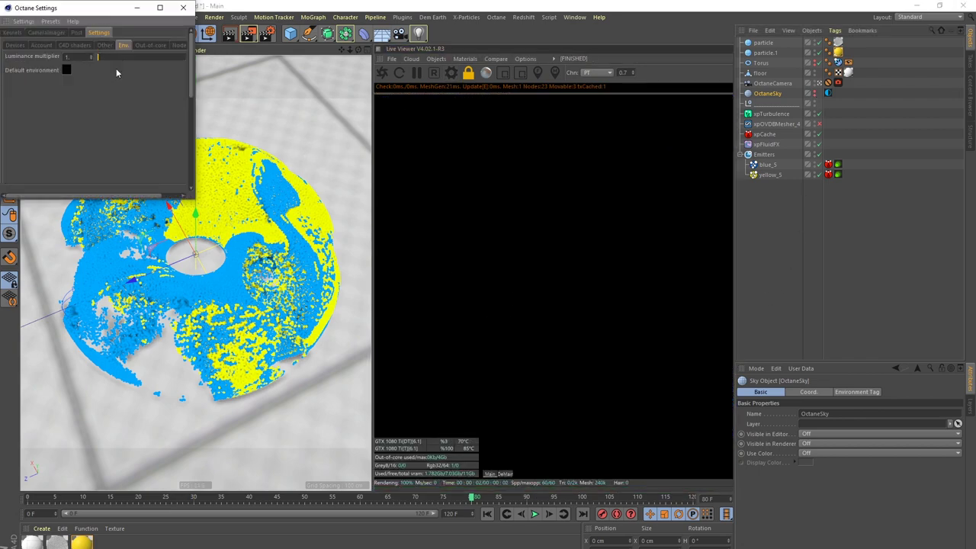
click(65, 70)
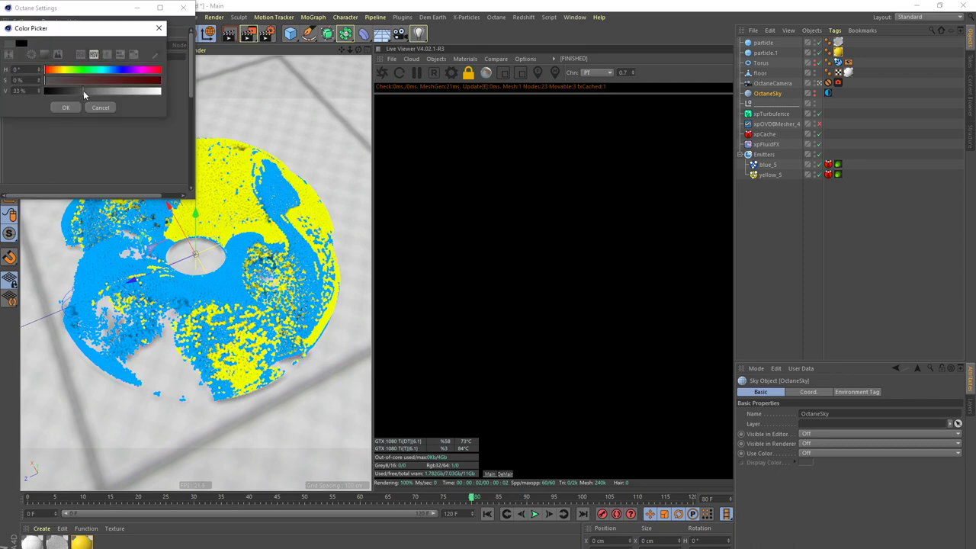
drag(83, 90, 157, 90)
click(61, 105)
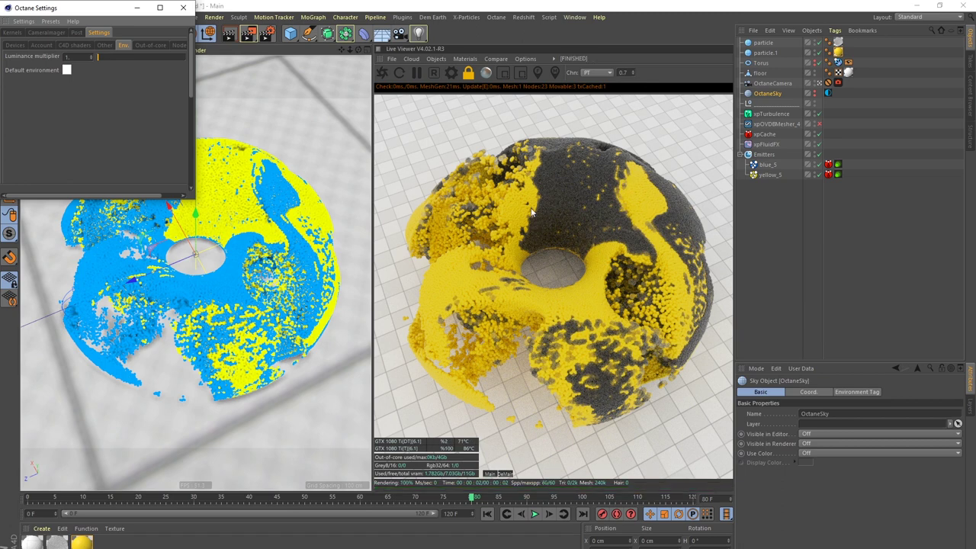
Step: Return the default environment color to black and close the Octane settings
click(67, 71)
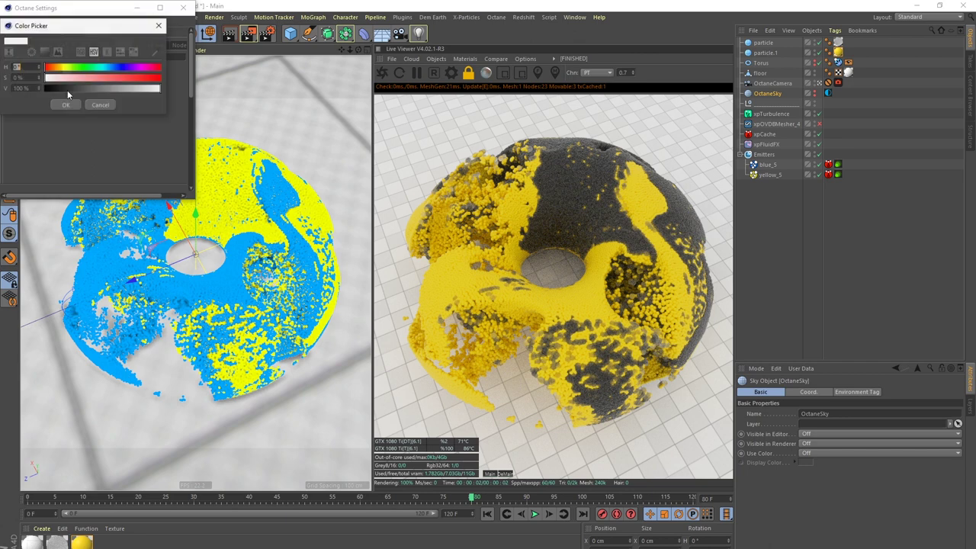
click(67, 90)
click(68, 105)
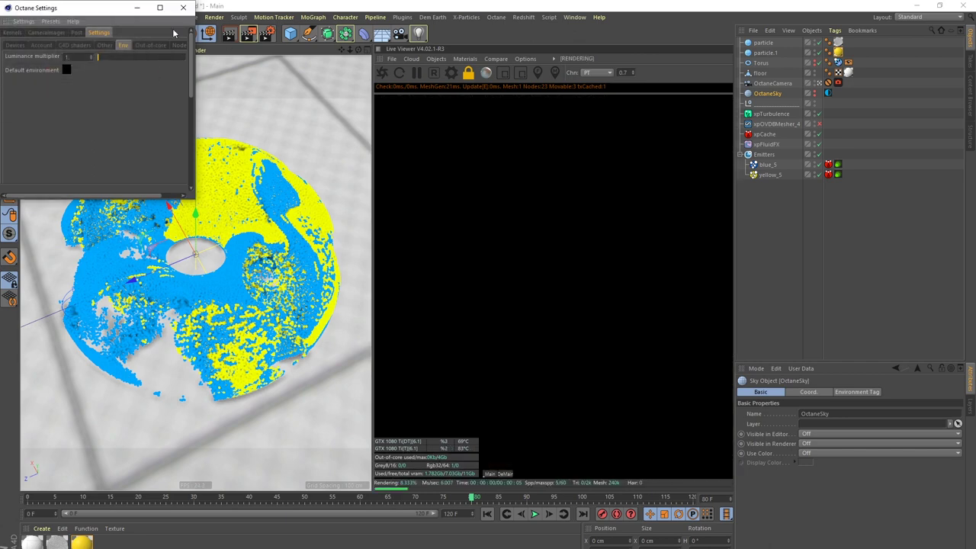
click(183, 8)
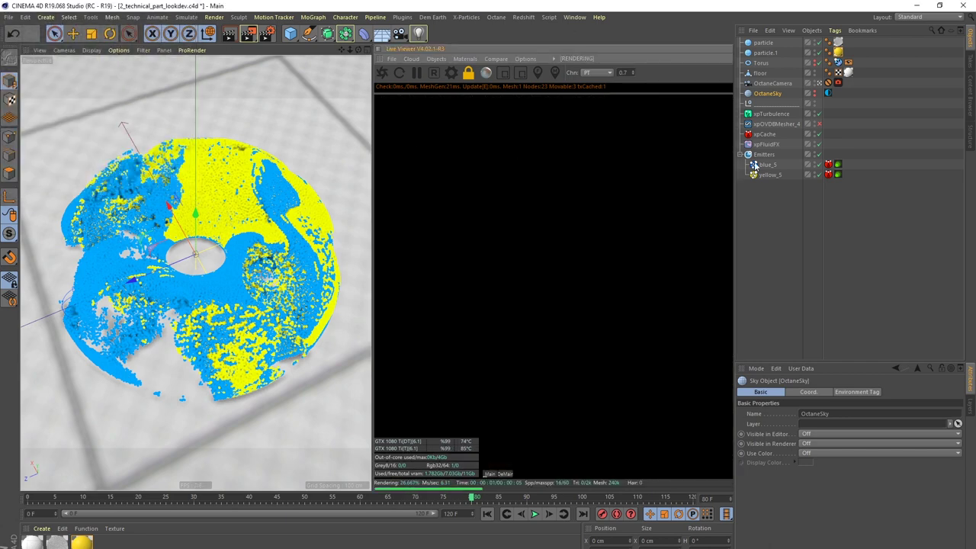
Step: Restore the OctaneSky's editor and renderer visibility to Default and open its Environment Tag
click(814, 91)
click(814, 96)
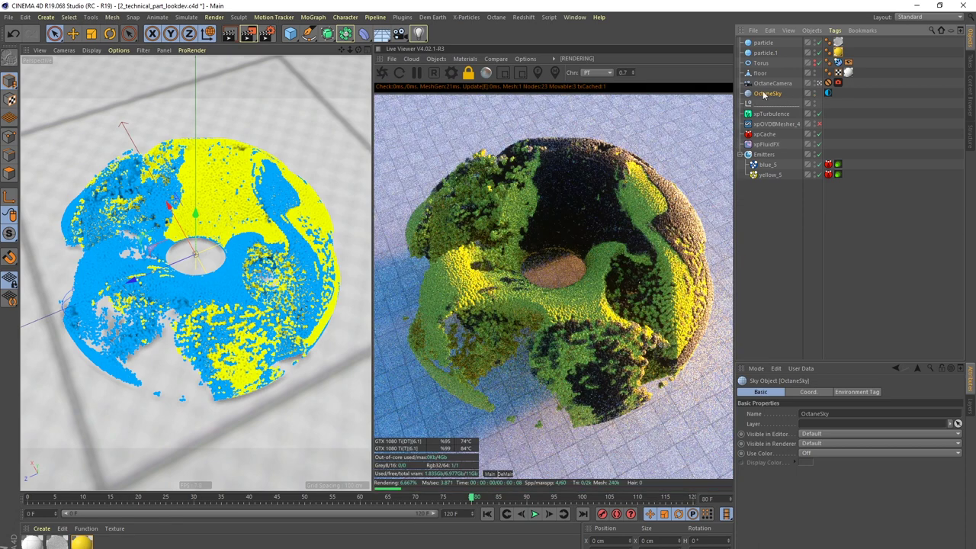
click(828, 93)
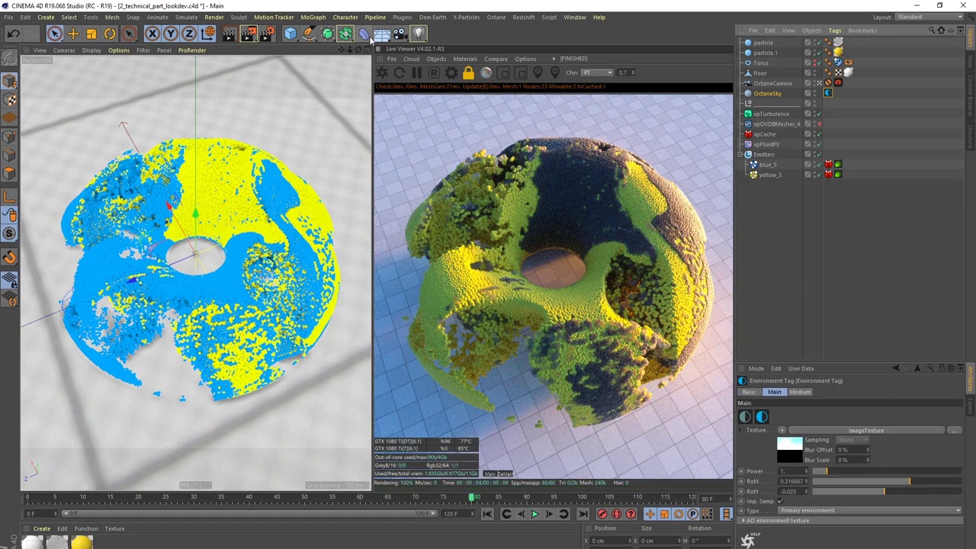
Step: Add a second Octane HDRI environment, open its image texture settings, and delete that new sky object again
click(436, 59)
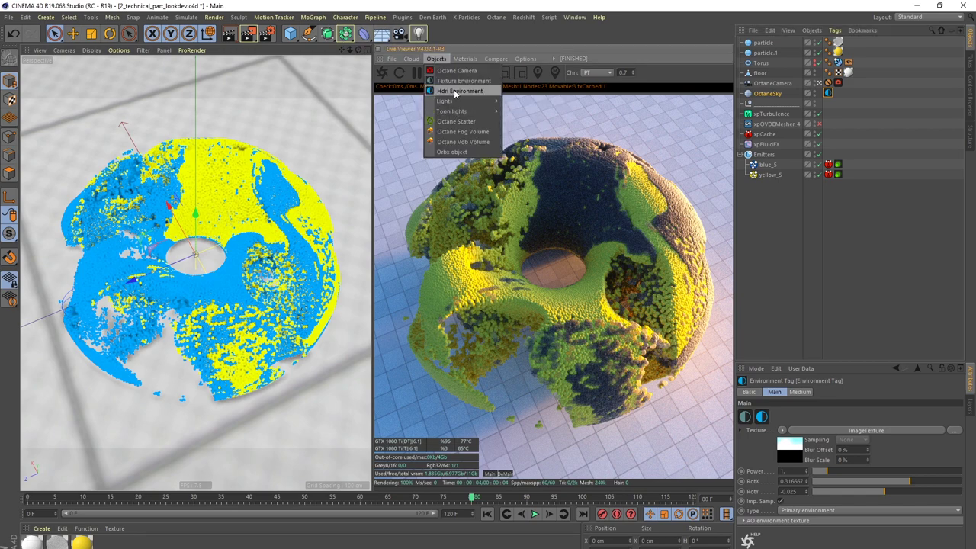
click(442, 93)
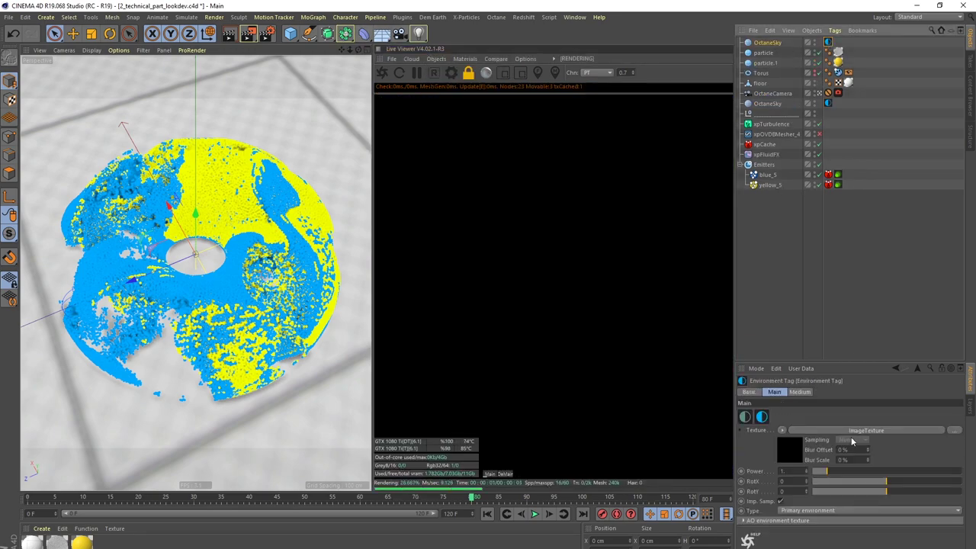
click(842, 431)
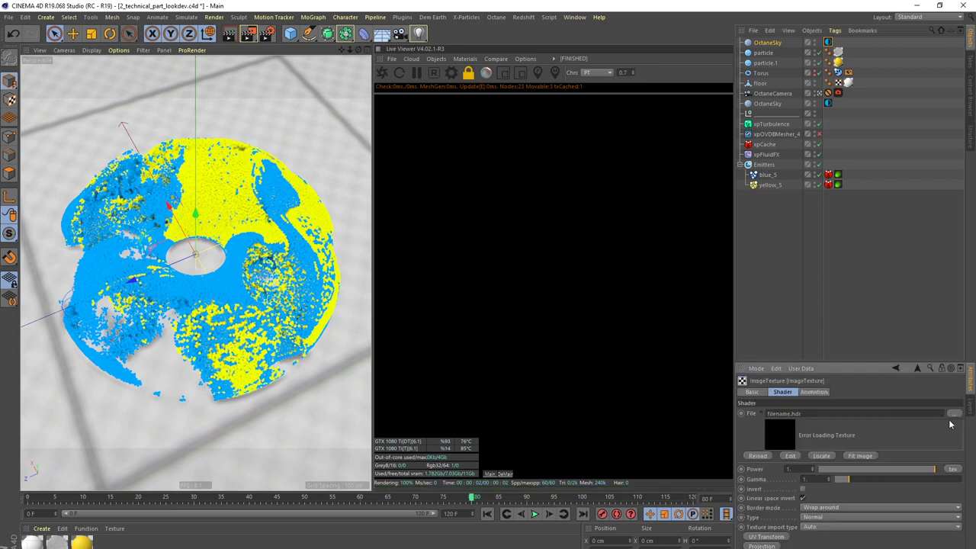
click(781, 44)
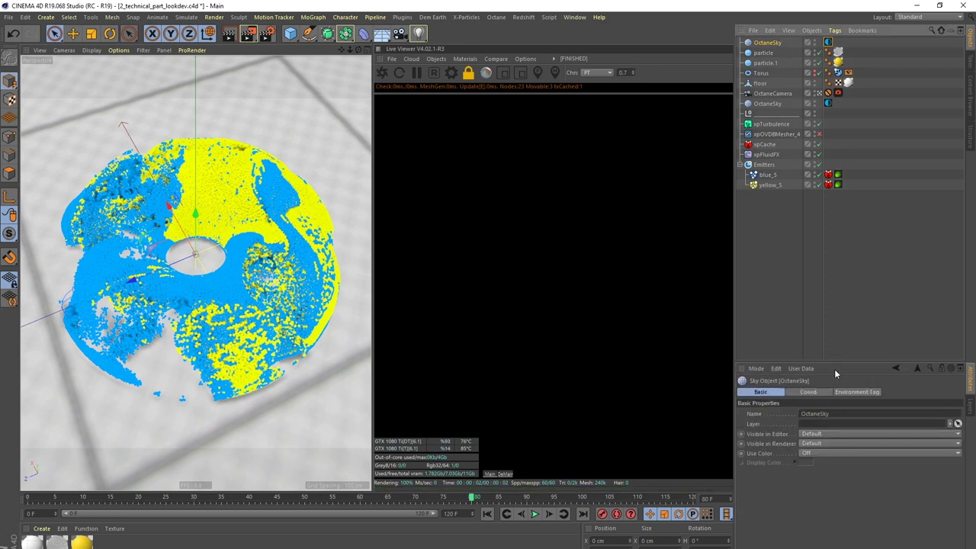
click(829, 42)
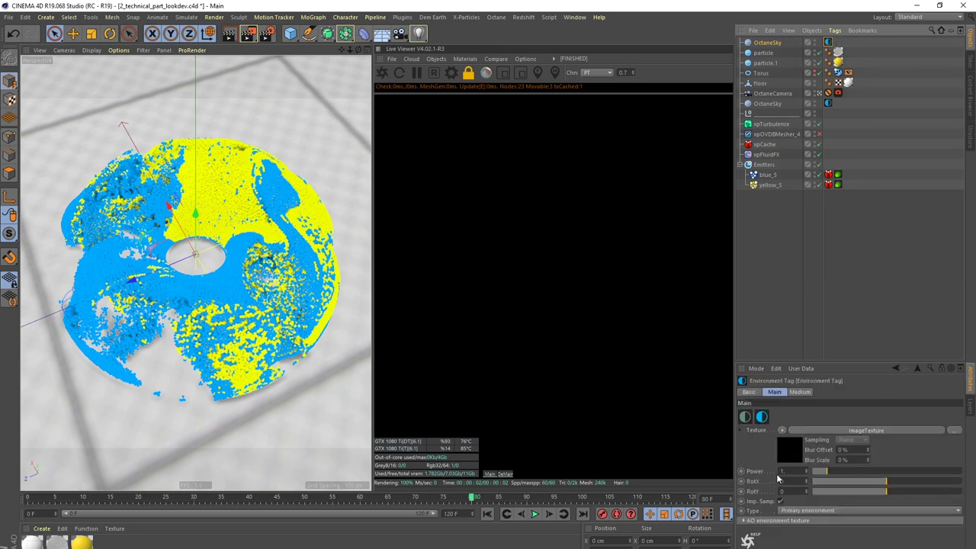
click(839, 430)
click(776, 45)
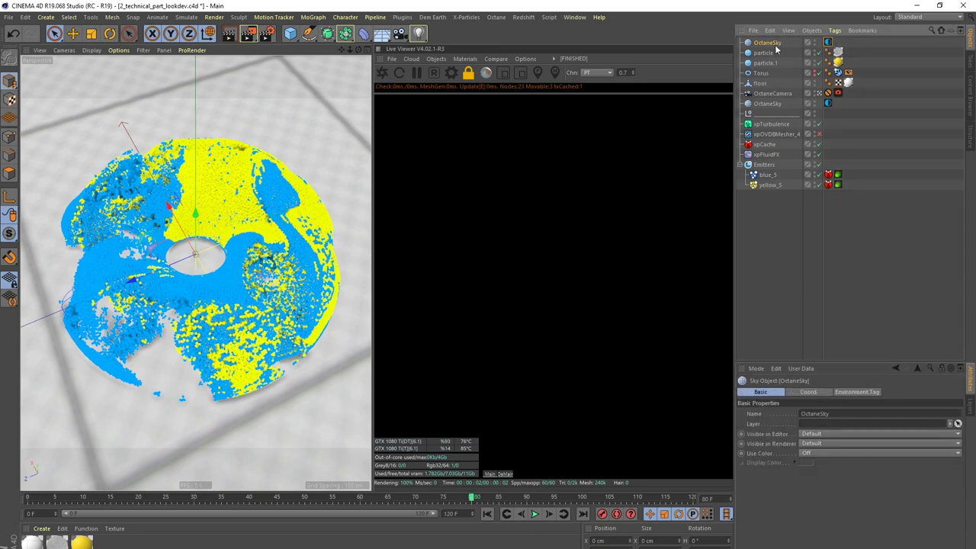
key(Delete)
Step: Set both the power and the gamma of the remaining OctaneSky's environment image texture to 1
click(829, 94)
click(846, 431)
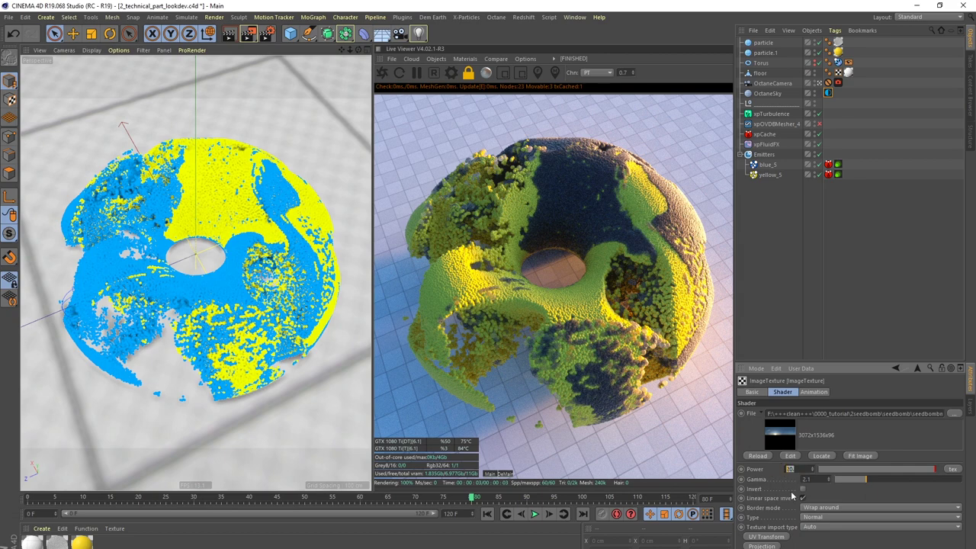
text(1)
key(Tab)
text(1)
key(Return)
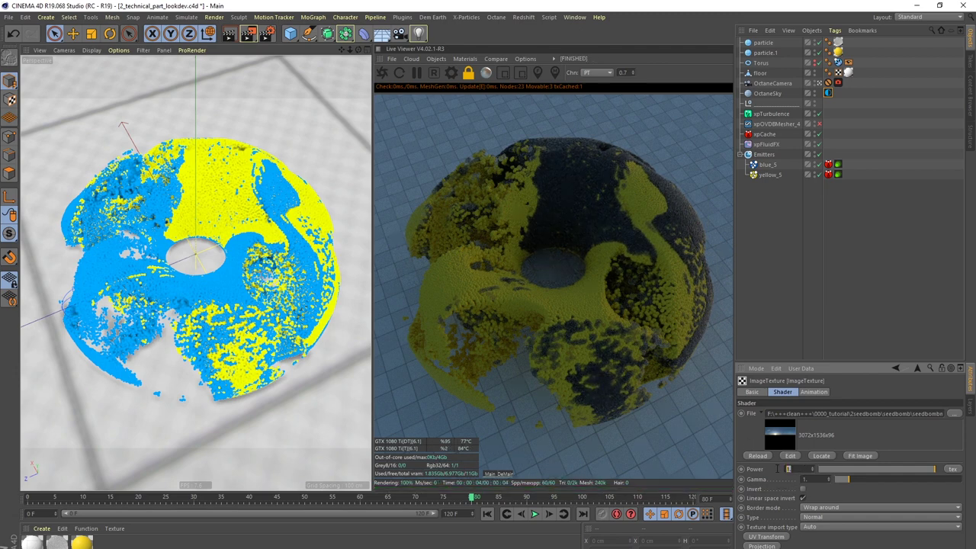
Step: Set the sky image texture's power to 20 and its gamma to 1.5
double_click(789, 468)
text(20)
key(Return)
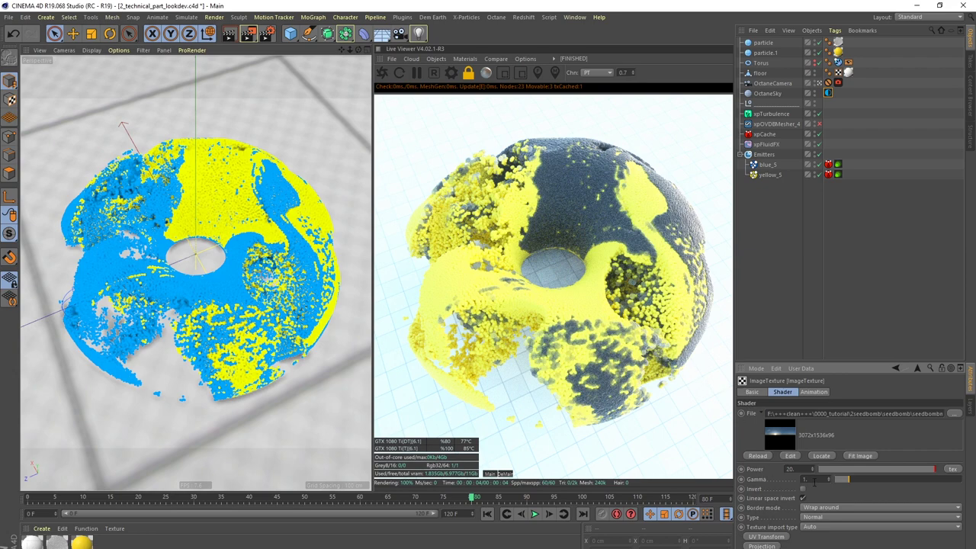
text(1.5)
key(Return)
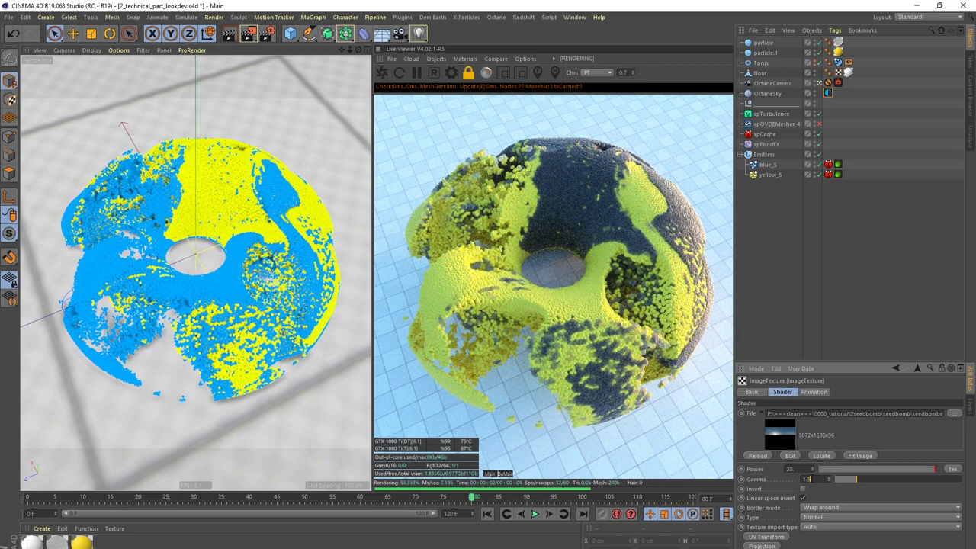
Step: Raise the sky image texture's gamma to 2.1, try 2.5, and return it to 2.1
text(2)
drag(811, 479, 803, 488)
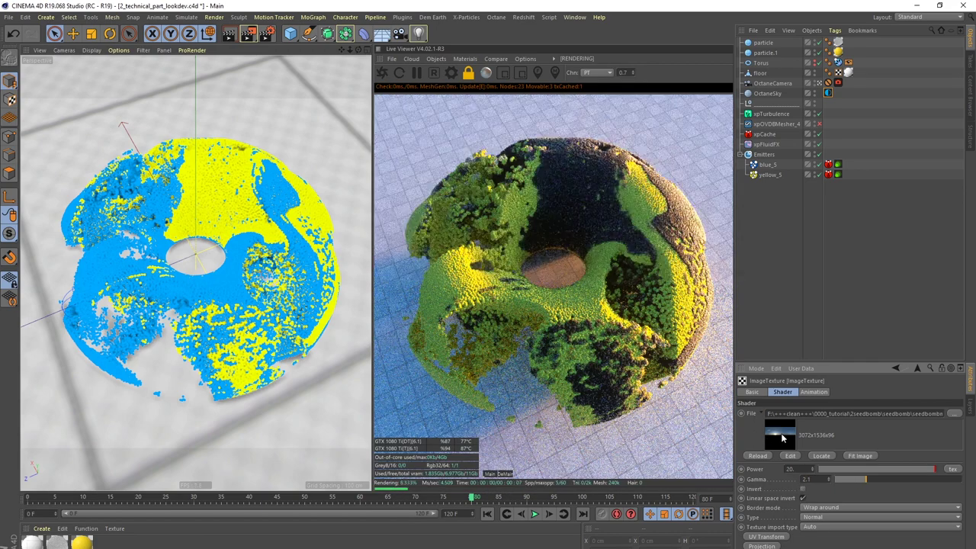
drag(799, 494, 800, 488)
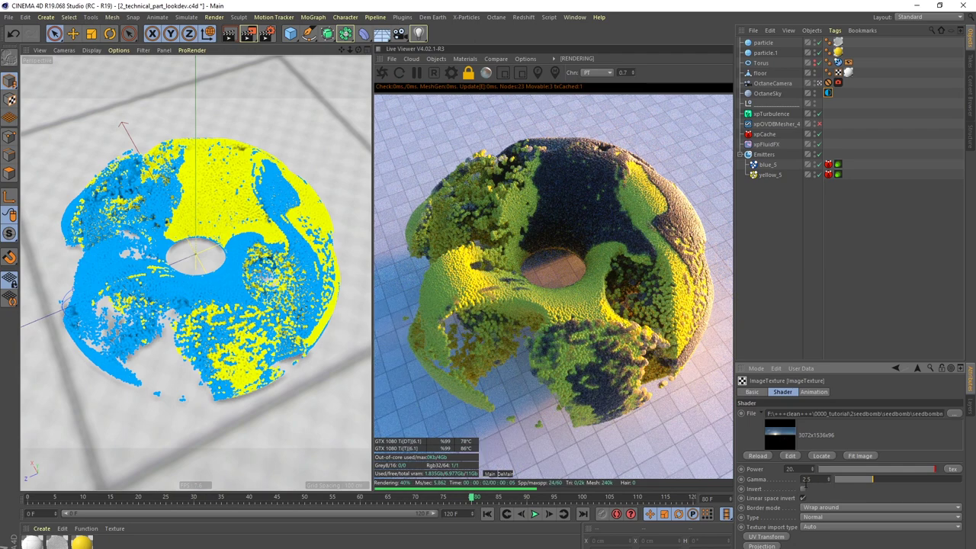
double_click(807, 480)
text(2.1)
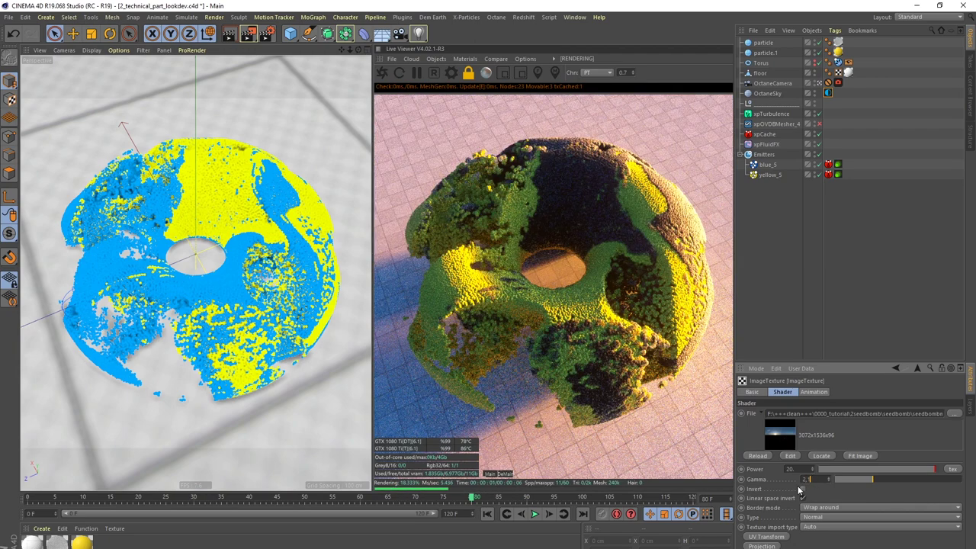
key(Return)
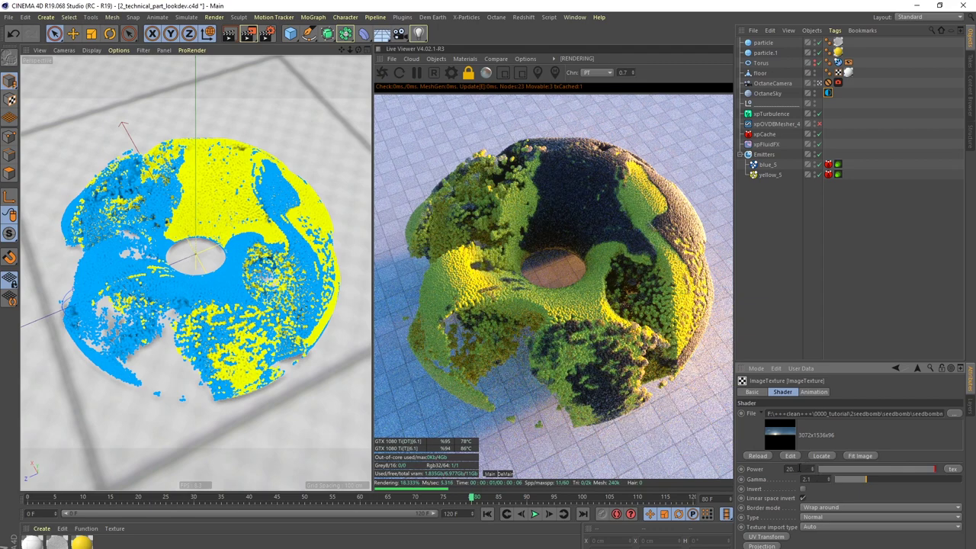
Step: Try power values of 17 and 15 on the sky image texture and return the power to 20
double_click(793, 469)
text(17.)
key(Return)
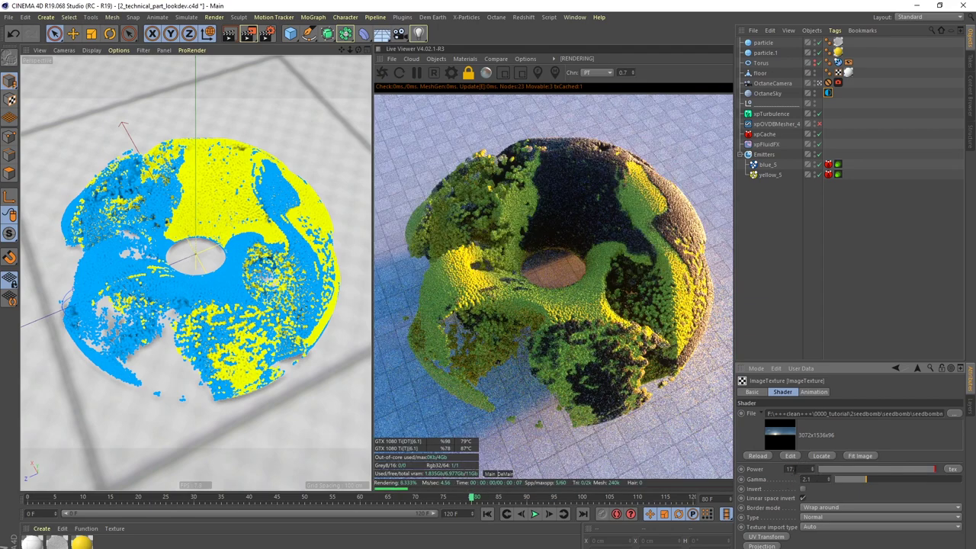
double_click(795, 469)
text(1)
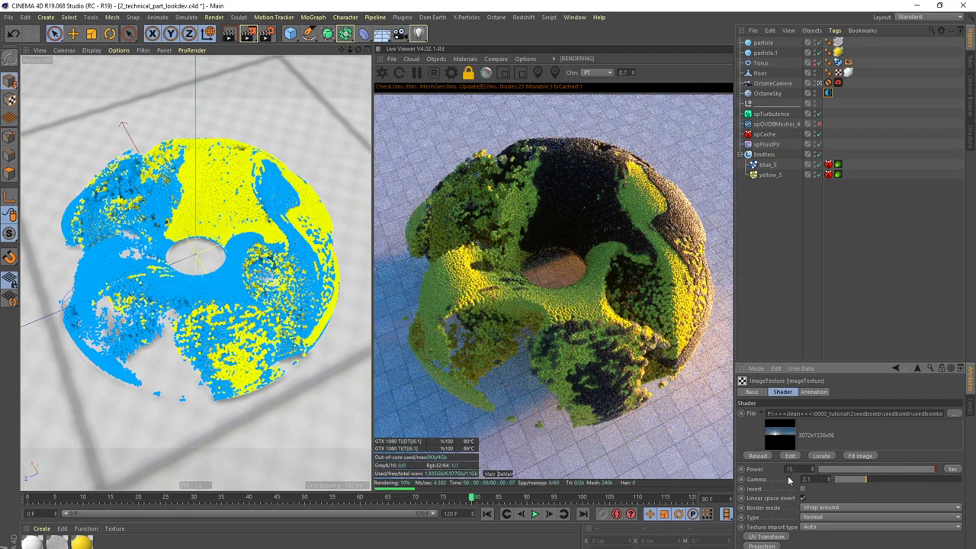
double_click(792, 470)
text(20.)
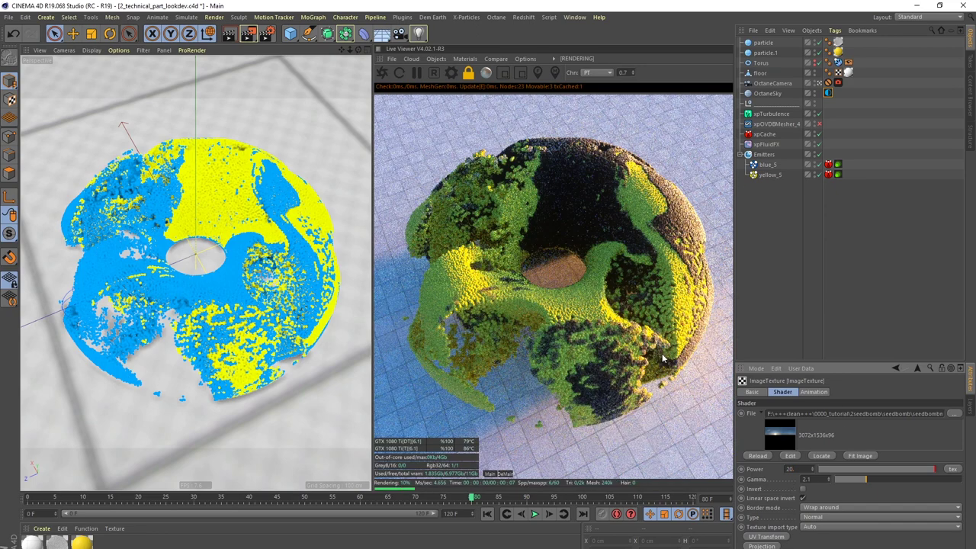
Step: Return to the OctaneSky's Environment Tag and try RotY values of 0 and -0.05
click(918, 368)
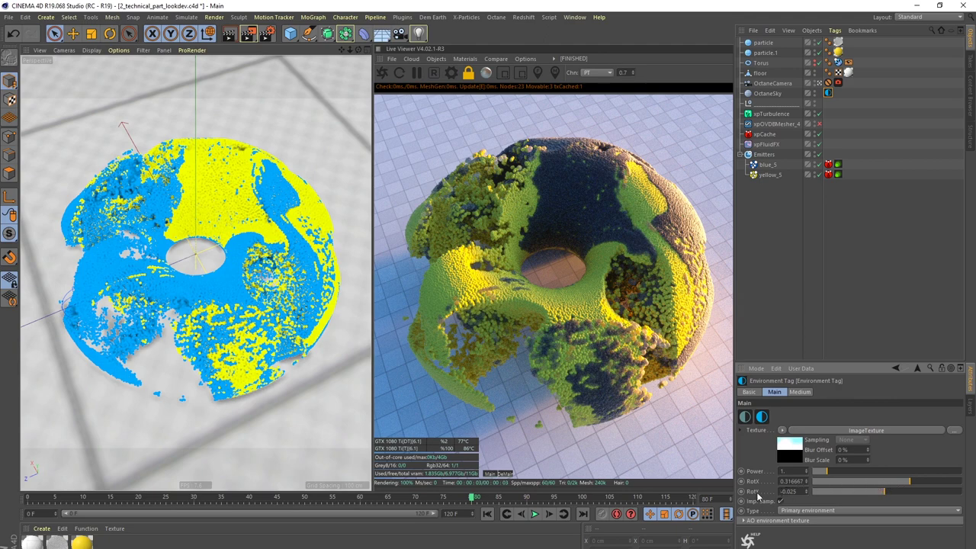
drag(799, 492, 778, 497)
text(0)
key(Return)
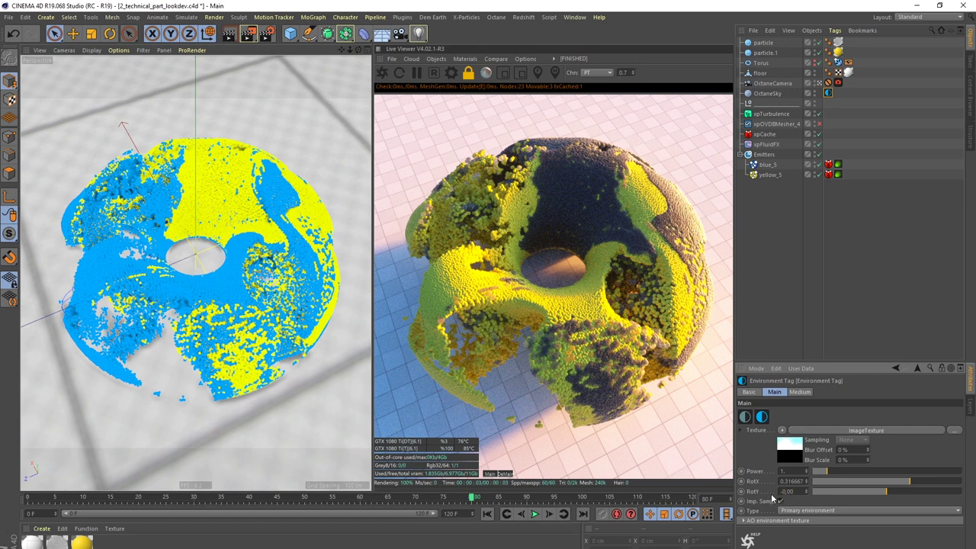
key(Return)
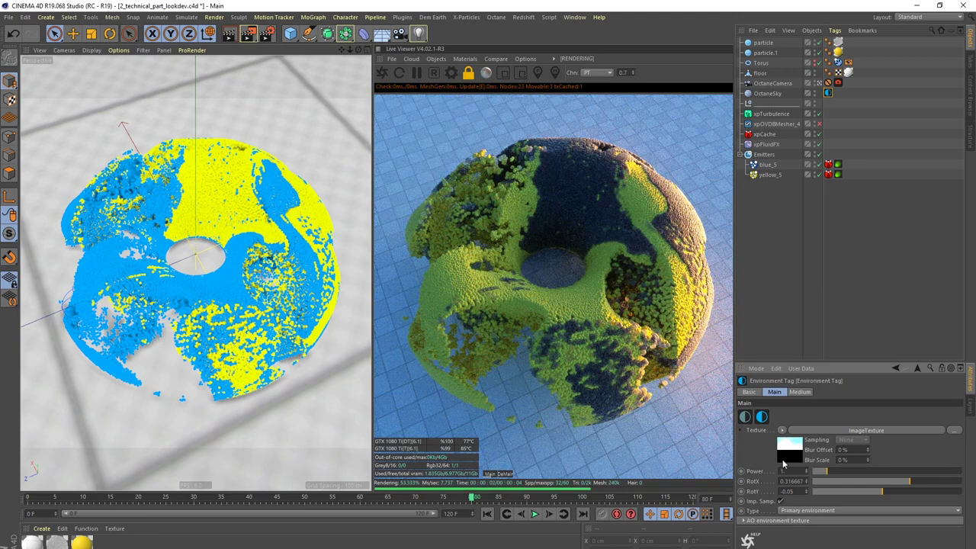
text(25)
key(Return)
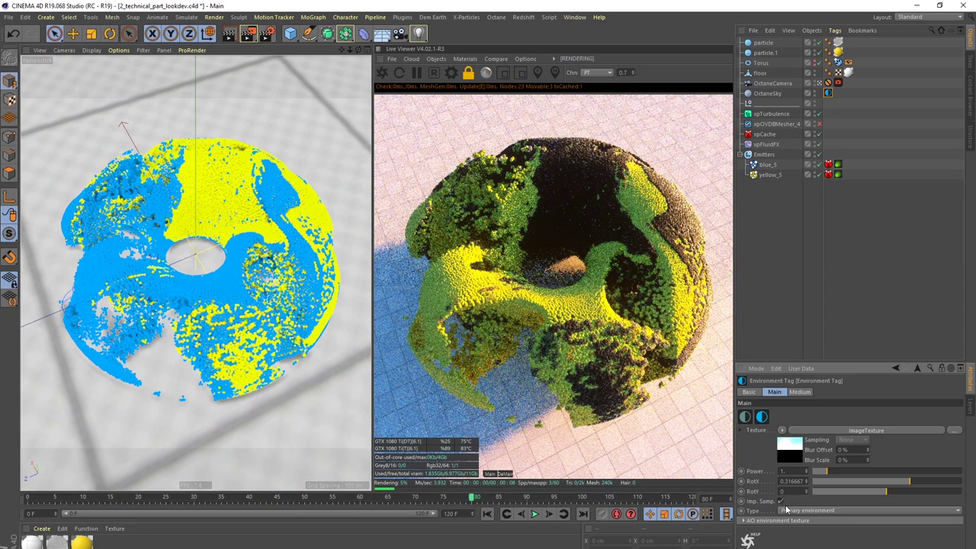
Step: Try RotY values of 0.0025 and -0.0025 on the Environment Tag, and return RotY to -0.025
drag(787, 491, 772, 493)
text(-0)
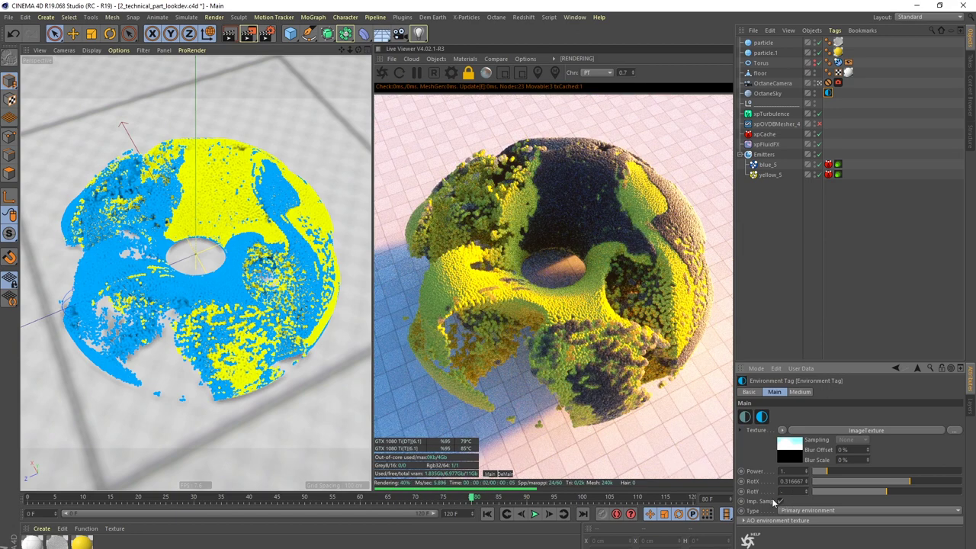
text(.025)
key(Return)
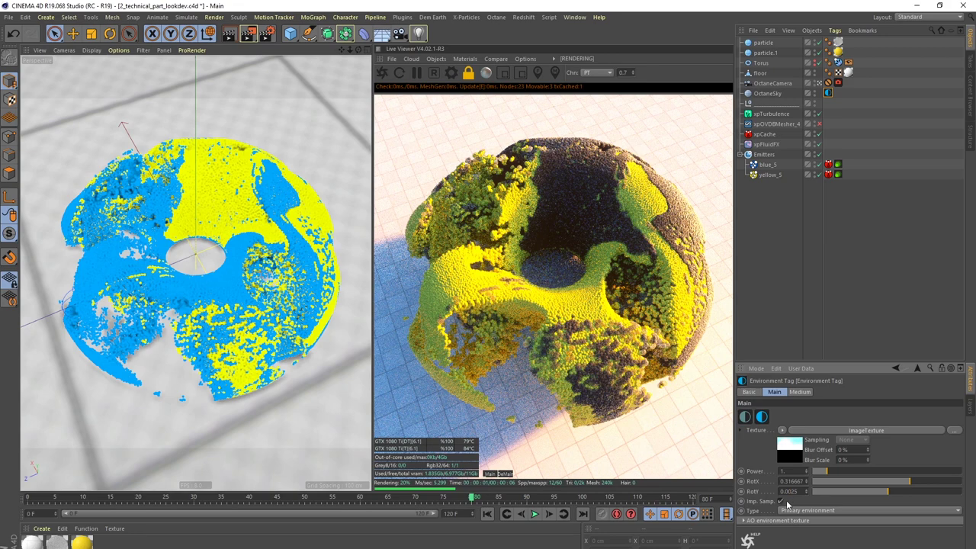
key(Return)
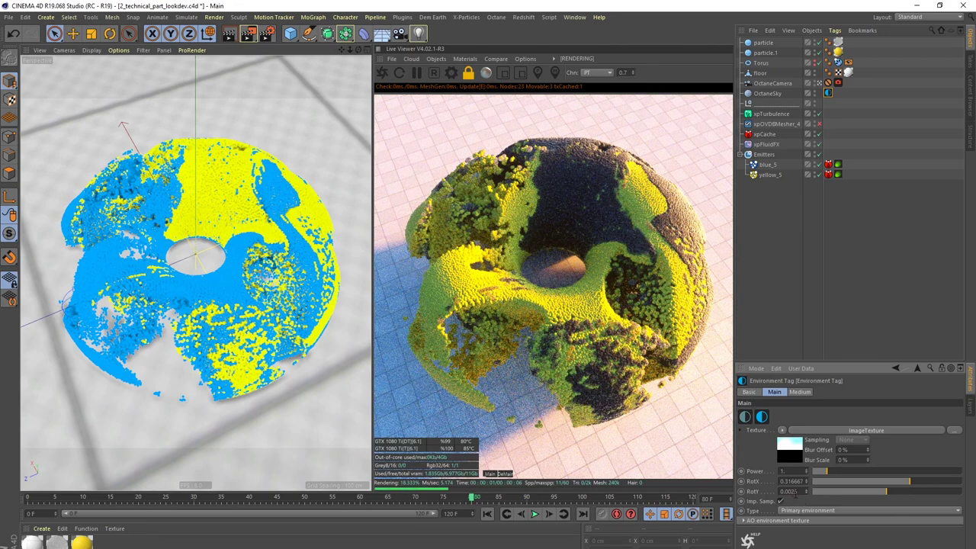
scroll(786, 503, down, 1)
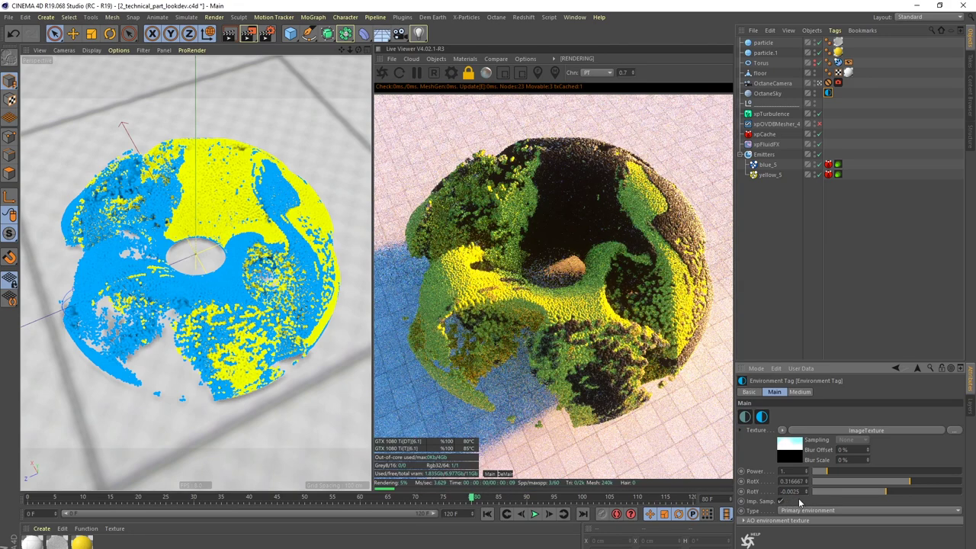
click(793, 492)
key(BackSpace)
key(Return)
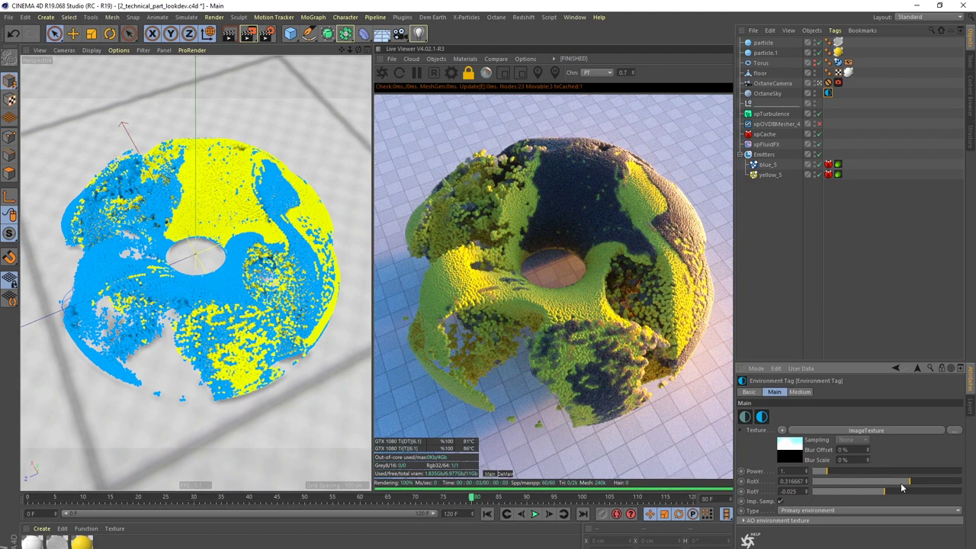
Step: Rotate the environment light horizontally to a RotX of about -0.52 and deselect the OctaneSky's tag
drag(907, 483, 879, 488)
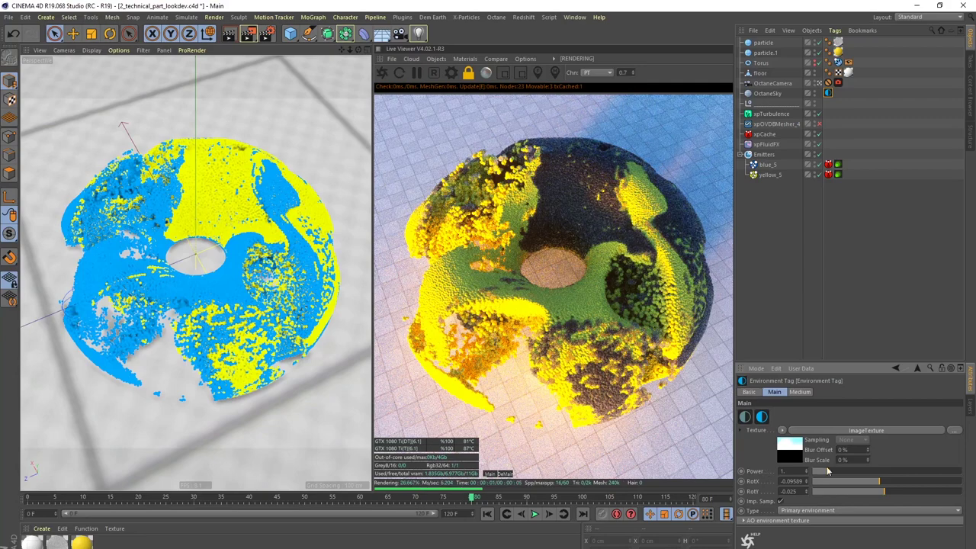
drag(855, 488, 847, 486)
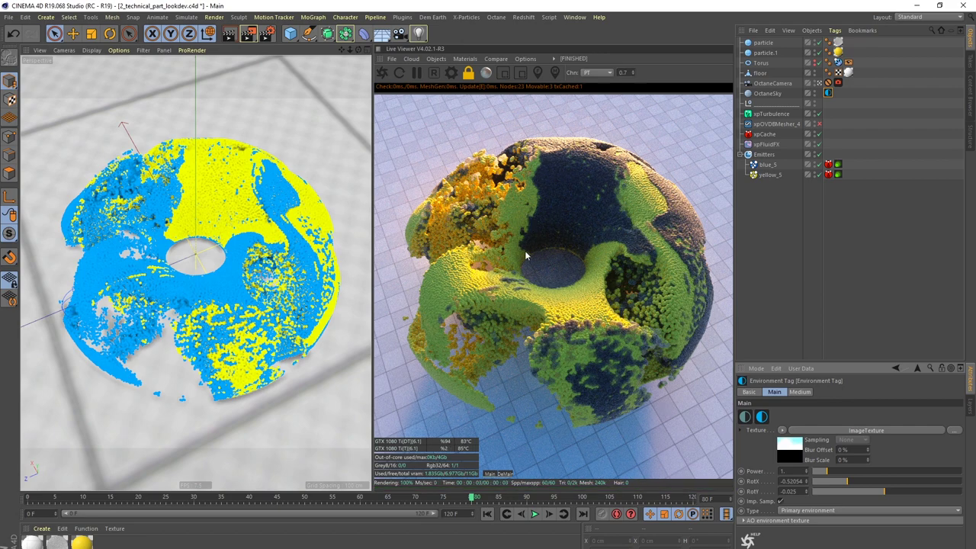
click(810, 233)
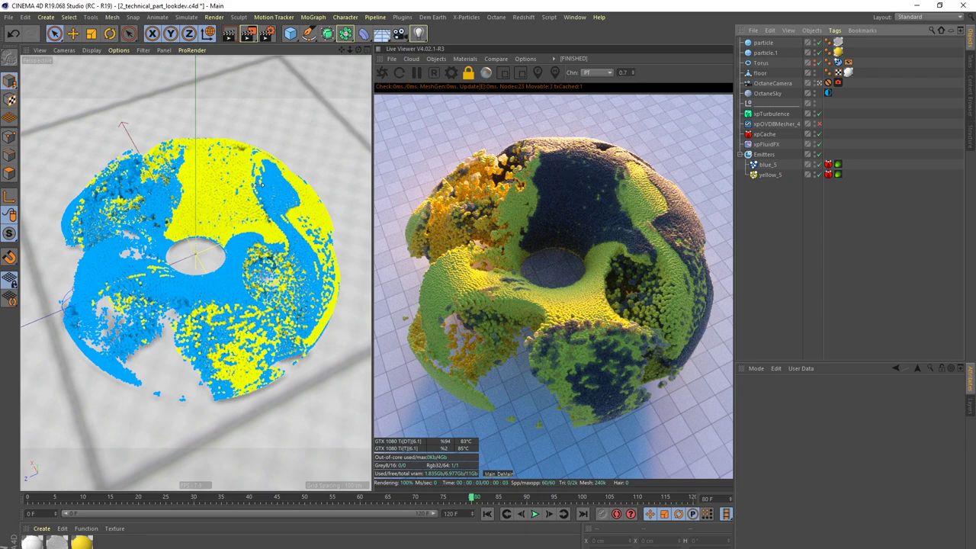
click(768, 93)
click(853, 100)
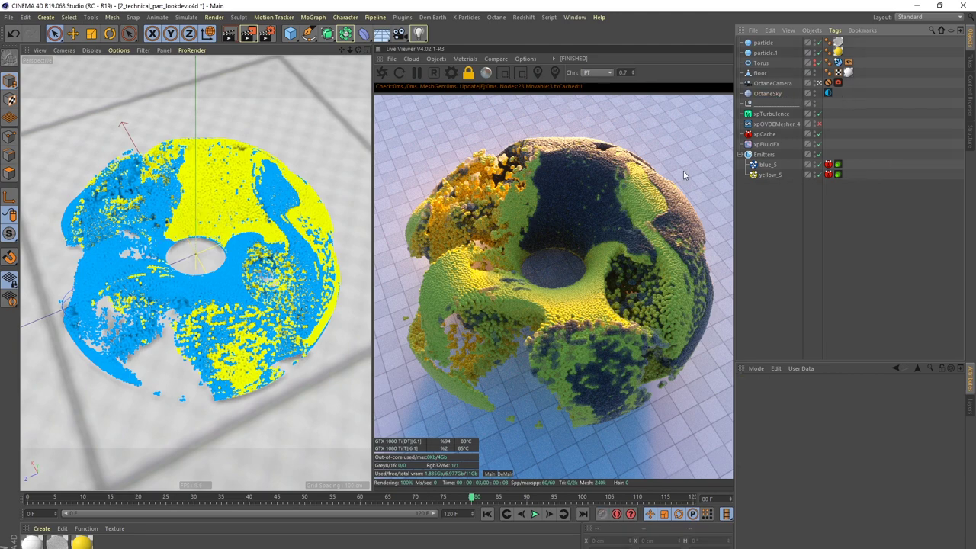
Step: Set the Pathtracing kernel's maximum samples to 200 in the Octane settings, enlarge the settings window, and close it
click(450, 73)
drag(31, 7, 139, 47)
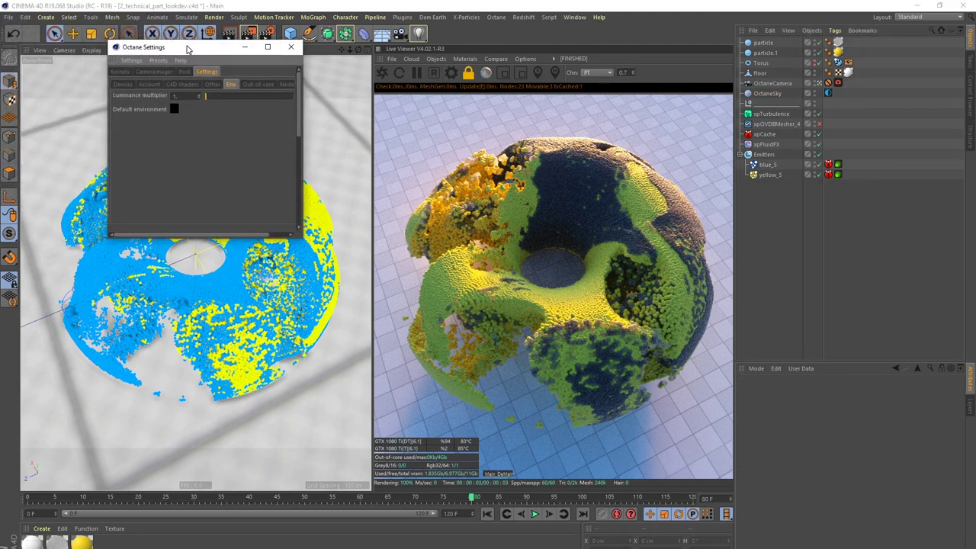
click(116, 71)
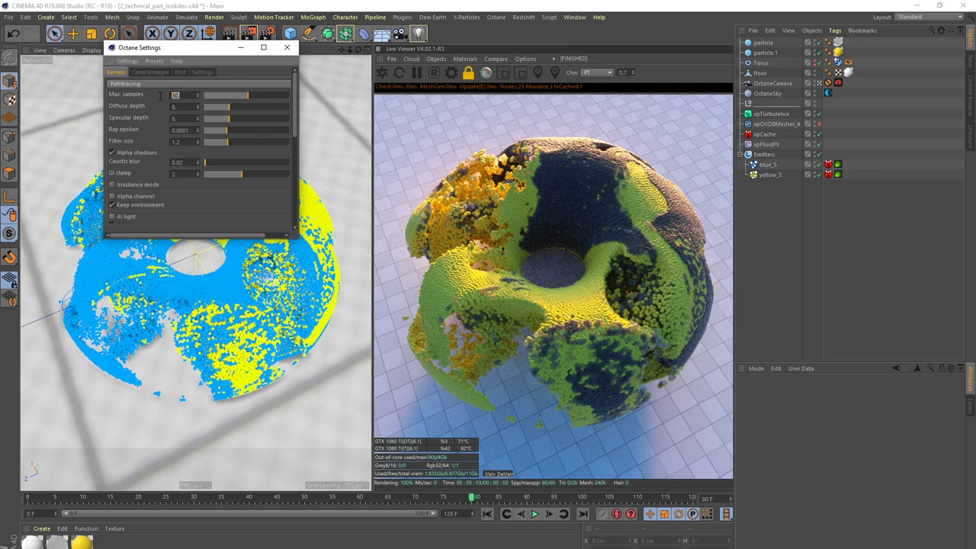
text(200)
key(Return)
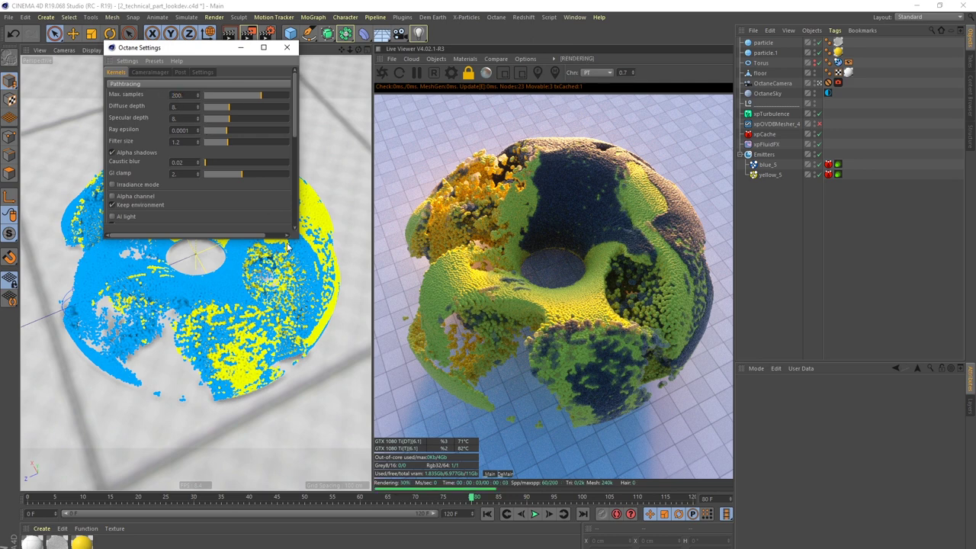
drag(297, 237, 343, 310)
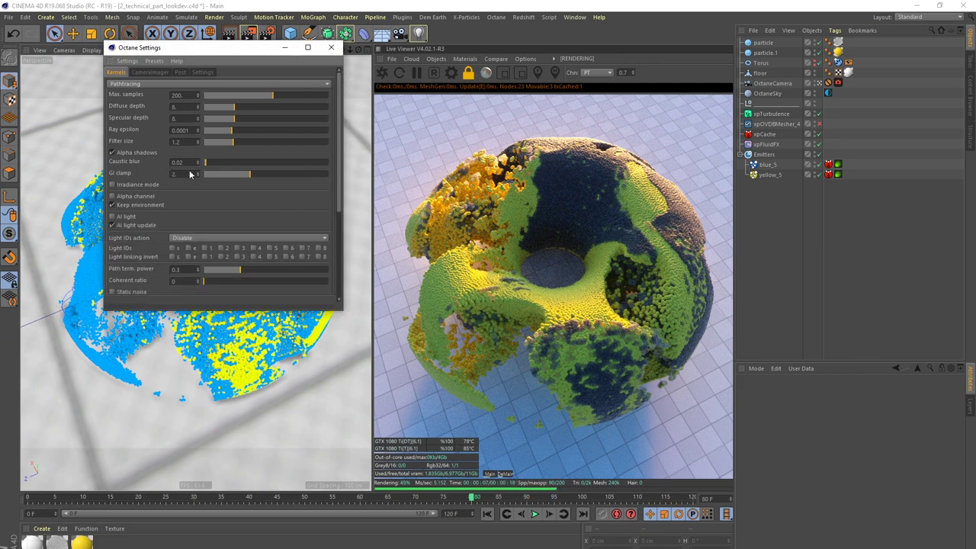
click(331, 48)
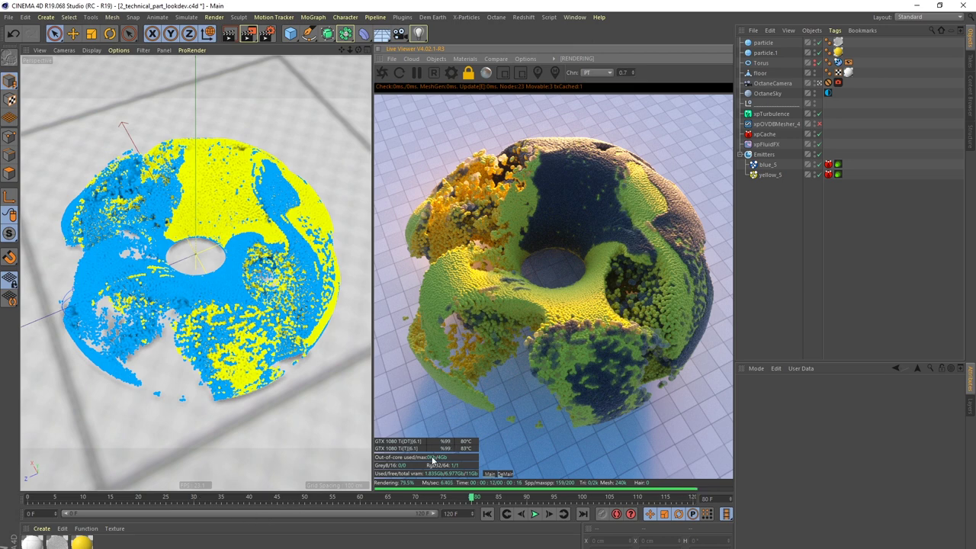
Step: Create a new Octane diffuse material and assign it to the floor
click(436, 59)
mouse_move(465, 59)
click(472, 104)
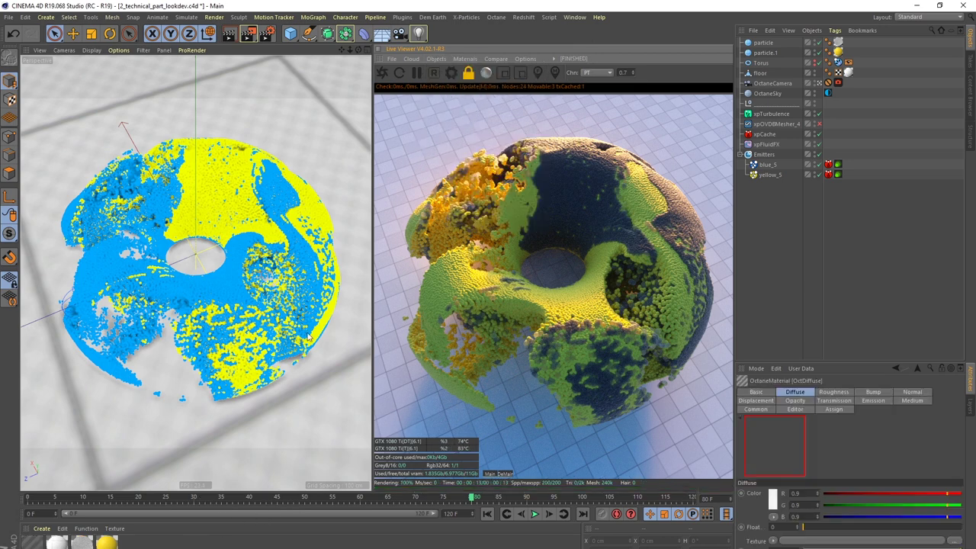
drag(362, 263, 365, 264)
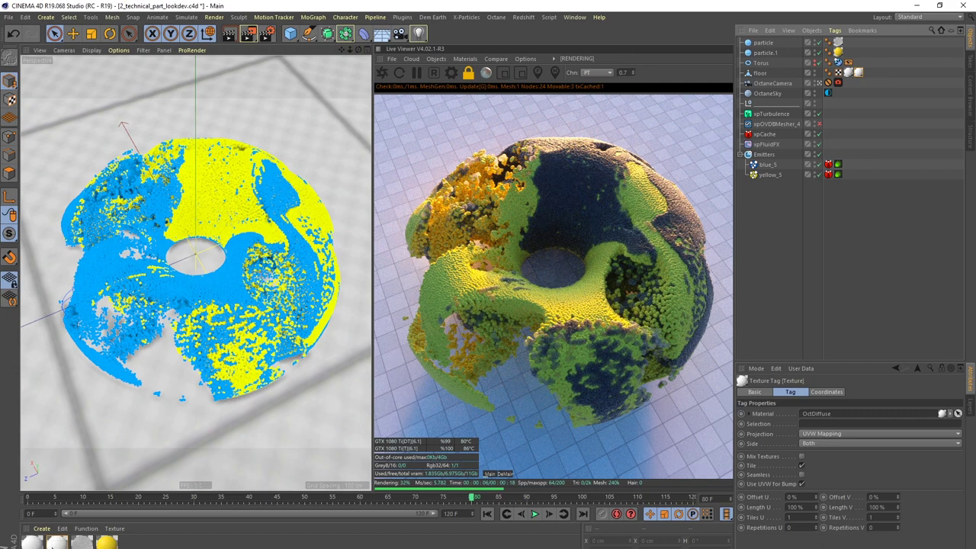
Step: Open the new floor material's Diffuse channel, browse the available surface shaders, and open the settings of its Tiles shader
double_click(53, 543)
drag(327, 71, 240, 103)
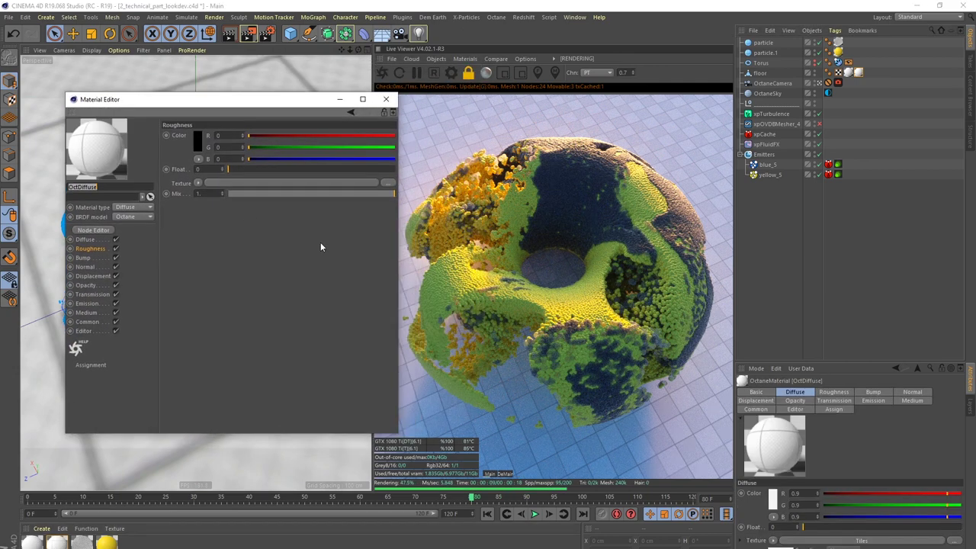
click(87, 240)
click(198, 182)
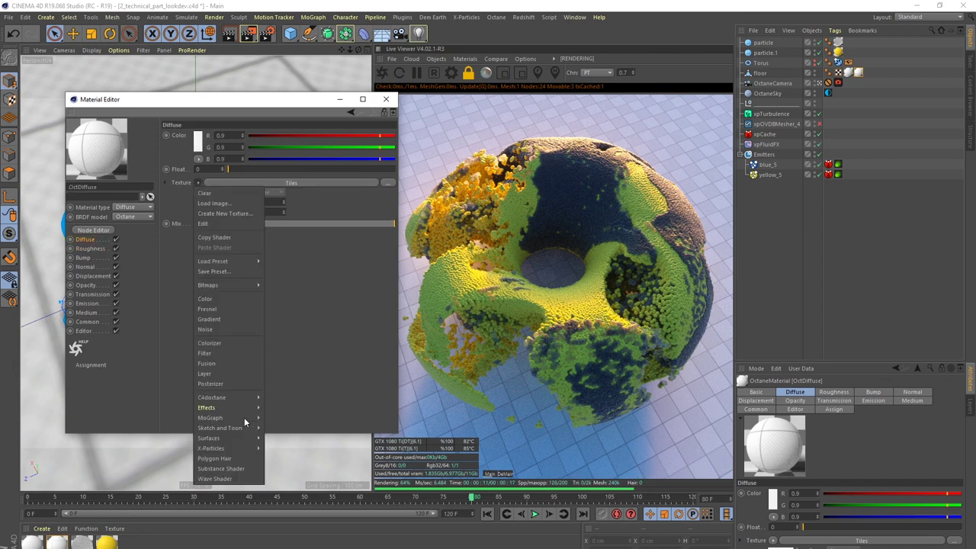
mouse_move(231, 431)
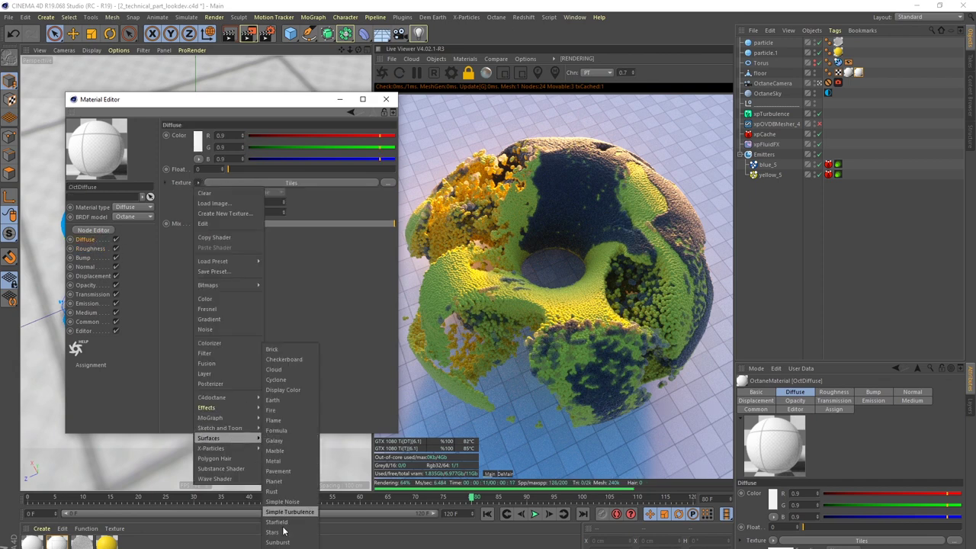
click(336, 305)
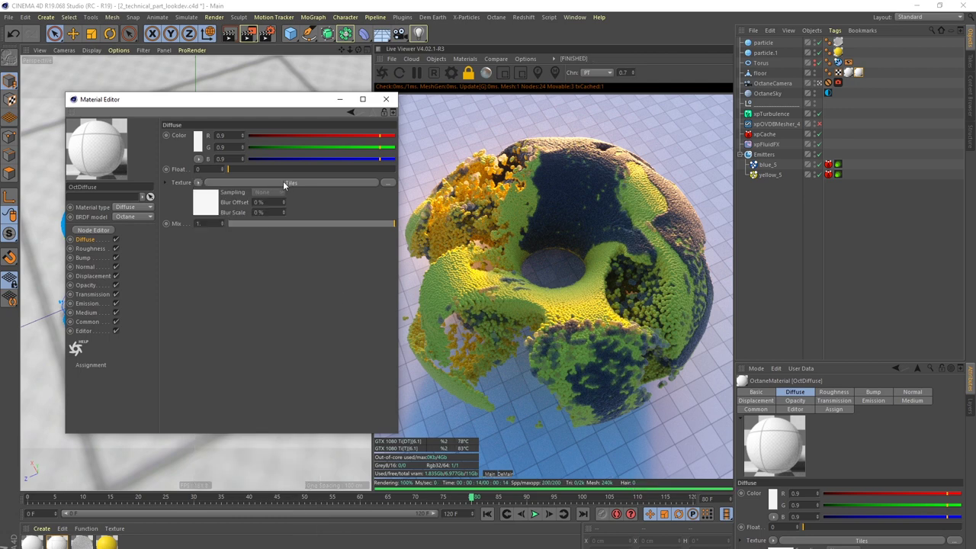
click(285, 184)
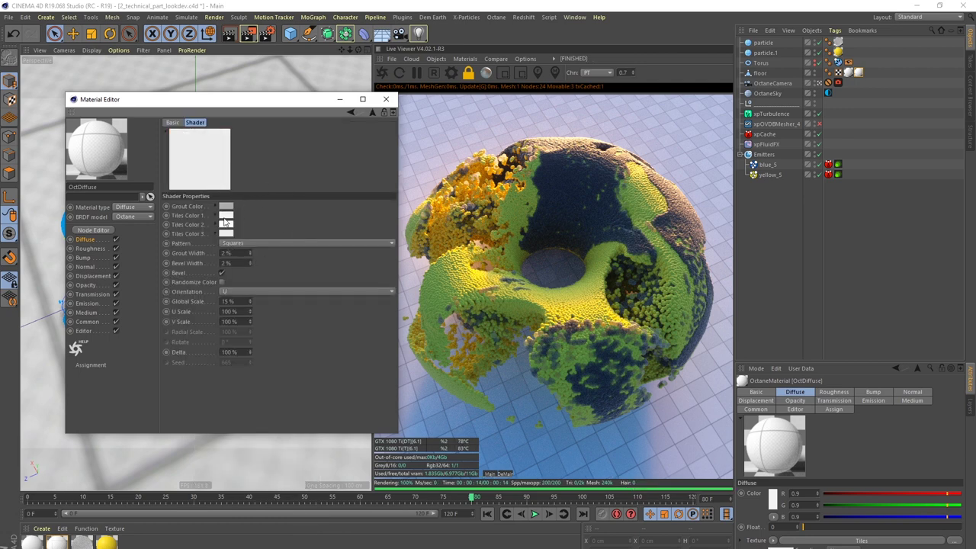
Step: Try the Lines 2 pattern on the Tiles shader, and set the pattern to Sawtooth 1
click(389, 244)
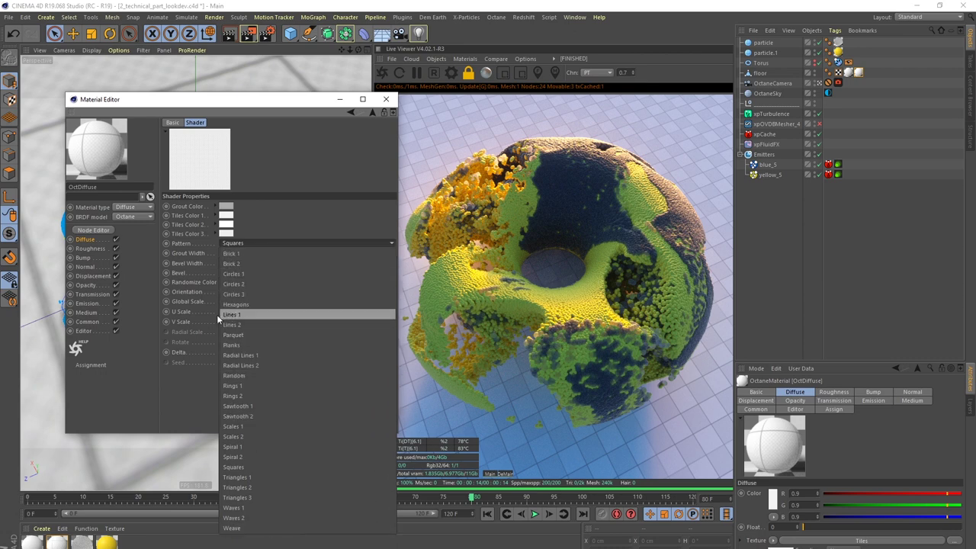
click(282, 225)
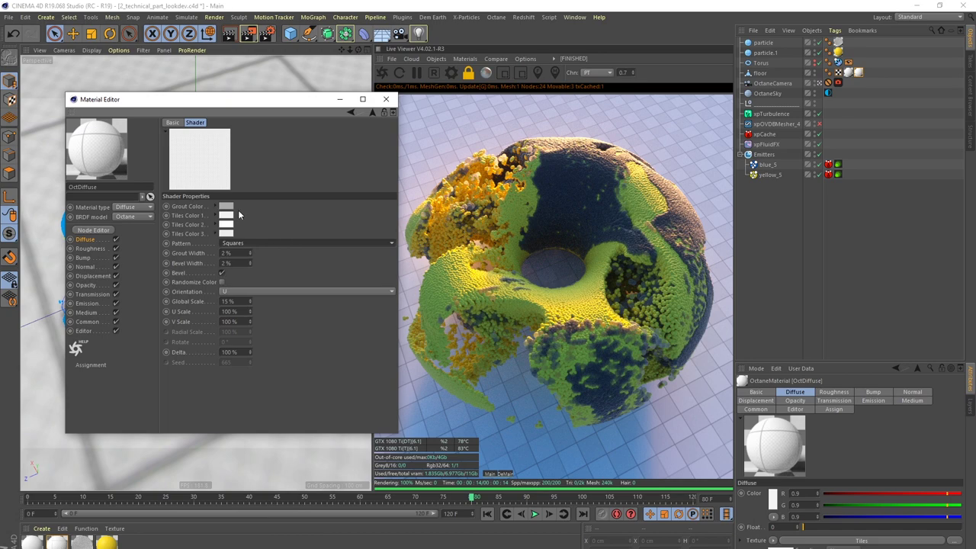
click(229, 243)
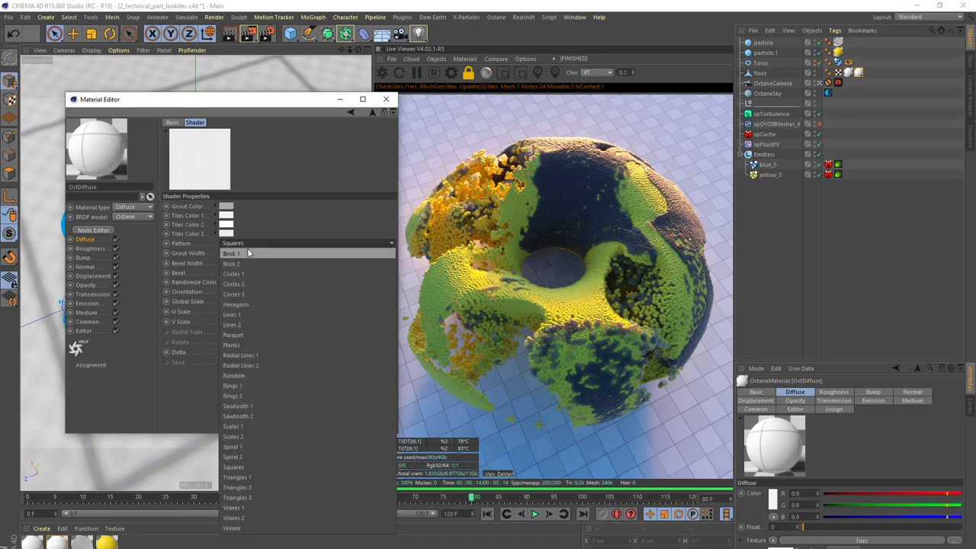
click(242, 327)
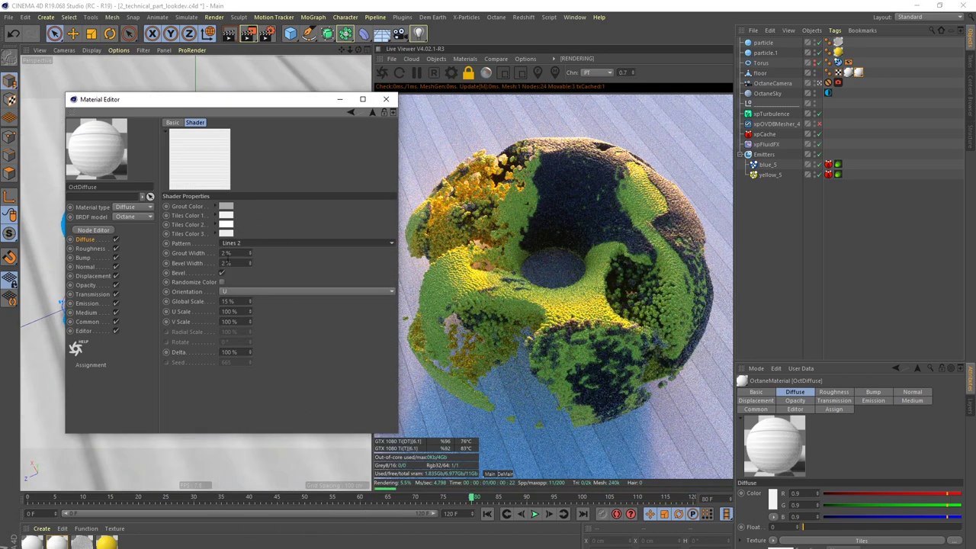
click(286, 243)
click(252, 409)
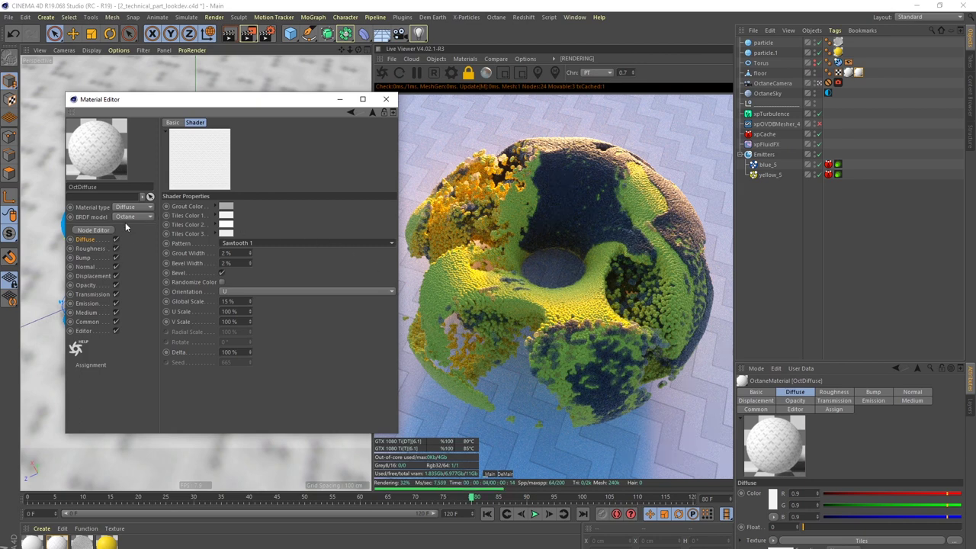
Step: Open the floor material in the Octane Node Editor and move the overlapping Tiles and OctDiffuse nodes apart
click(87, 240)
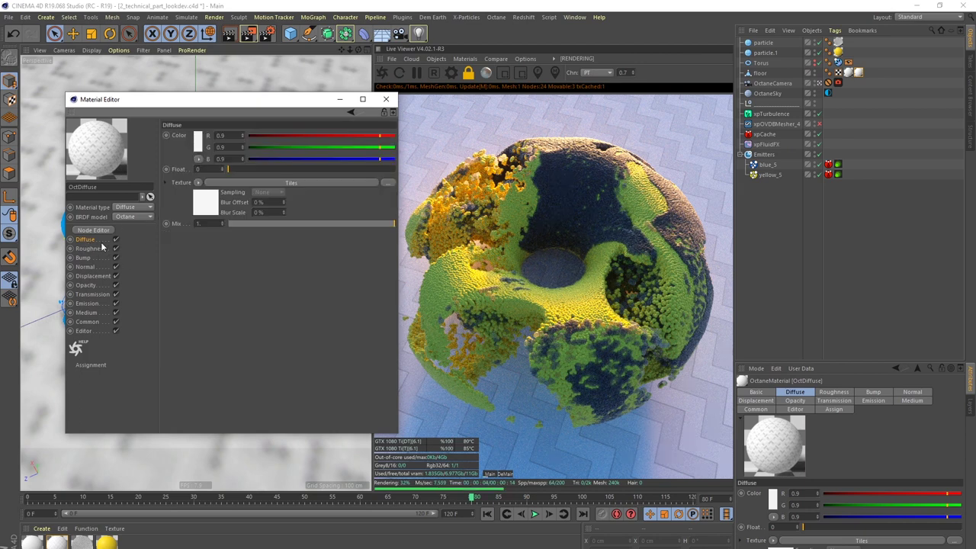
click(92, 230)
click(385, 99)
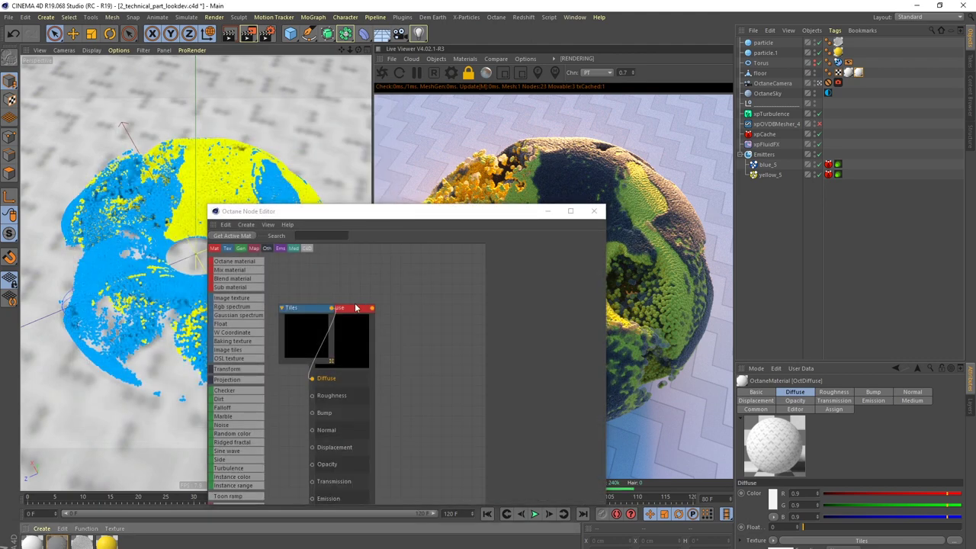
click(288, 306)
drag(308, 311, 459, 304)
drag(343, 347, 319, 323)
middle_drag(335, 331, 308, 315)
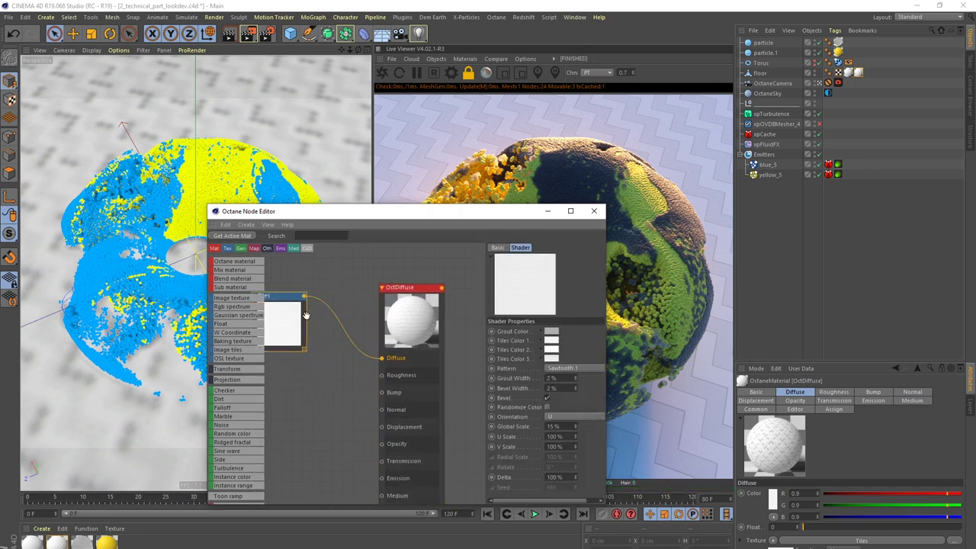
Step: Duplicate the Tiles node and add a Displacement node to the OctDiffuse material's displacement channel
ctrl+drag(285, 300, 301, 399)
mouse_move(354, 342)
middle_down()
mouse_move(337, 287)
mouse_move(361, 340)
middle_up()
click(417, 287)
click(417, 288)
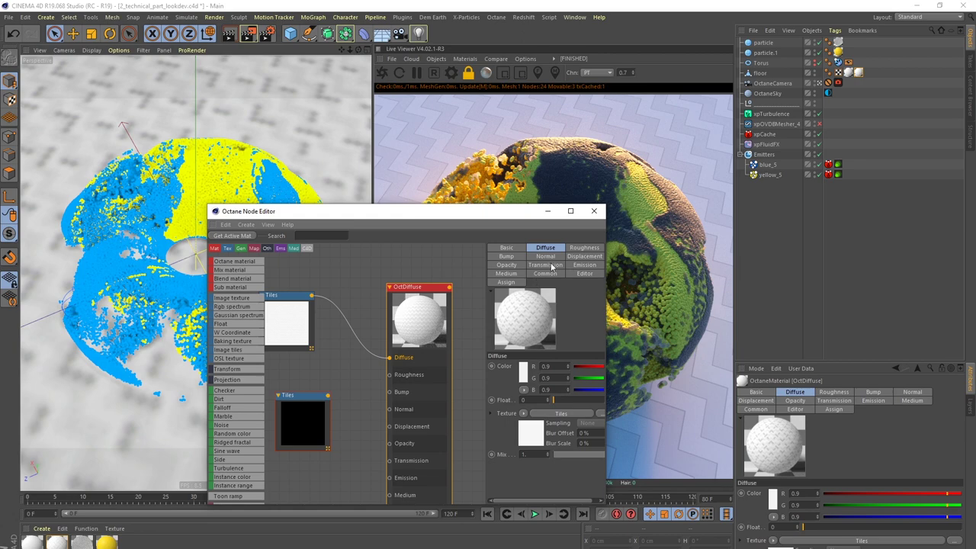
click(584, 256)
click(522, 366)
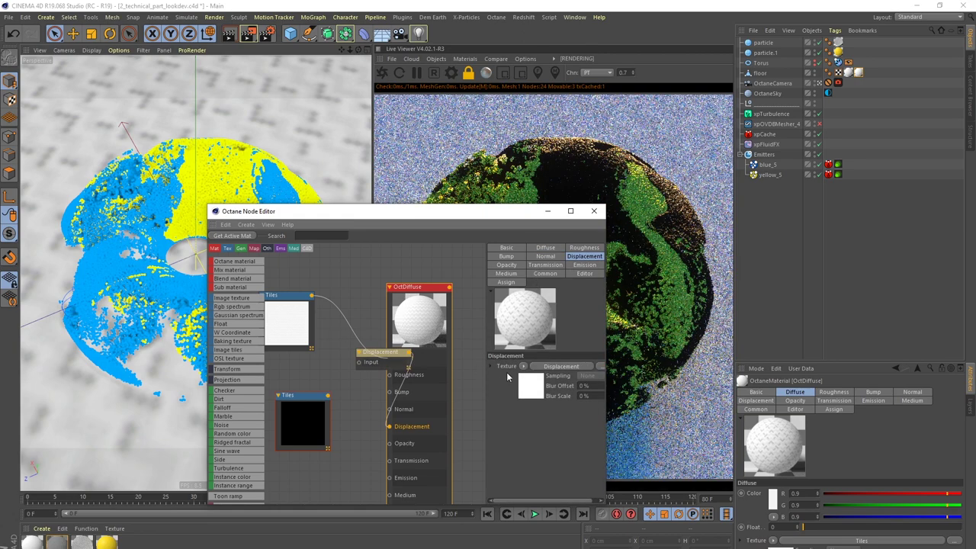
Step: Arrange the displacement nodes and connect the duplicated Tiles node to the Displacement node's input
drag(377, 354, 338, 429)
drag(318, 397, 285, 408)
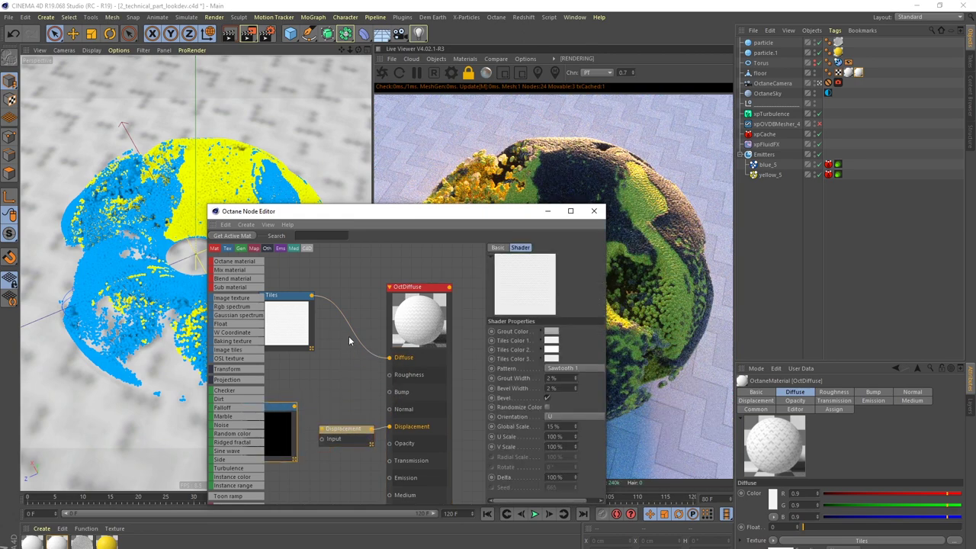
drag(399, 214, 268, 125)
drag(213, 340, 183, 333)
click(183, 338)
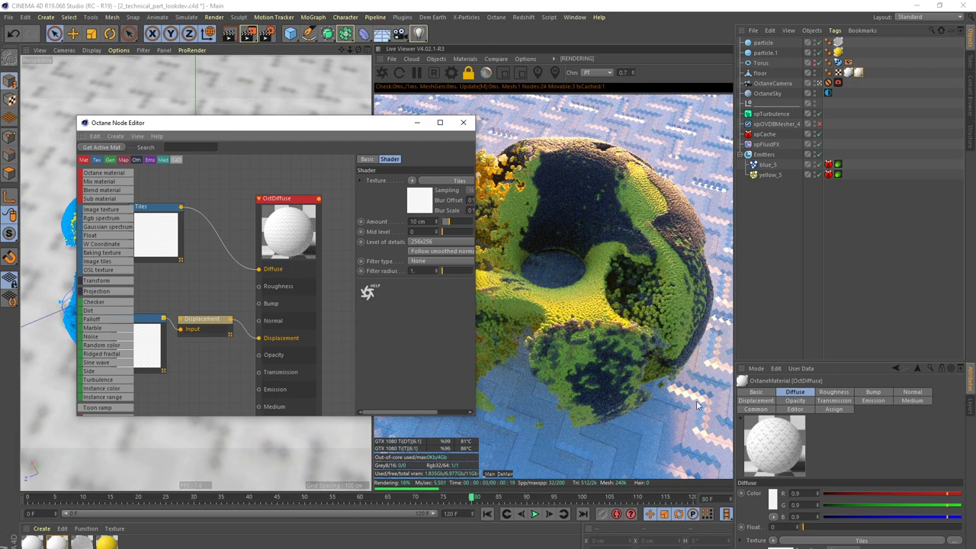
Step: Check the render size for C4D shaders in the Octane settings
click(451, 72)
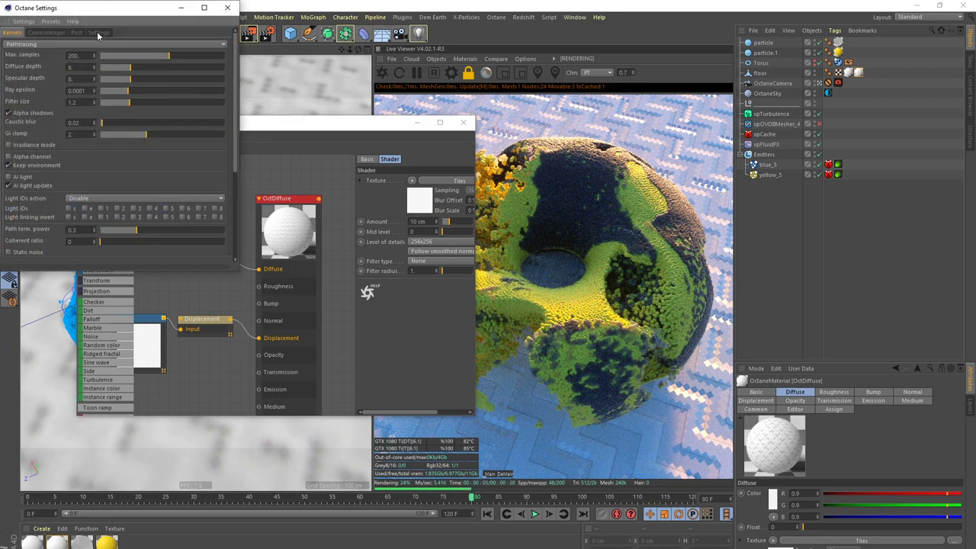
click(99, 32)
click(75, 45)
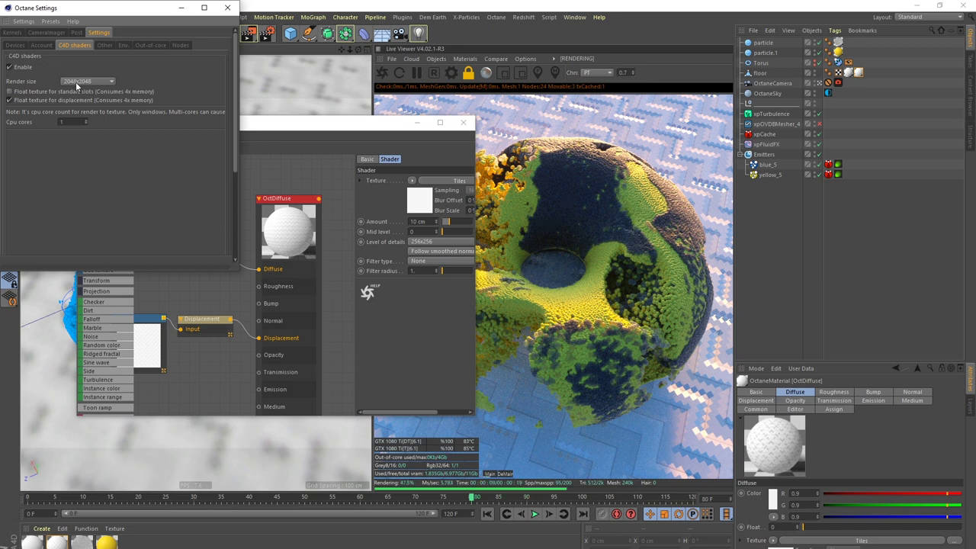
click(227, 6)
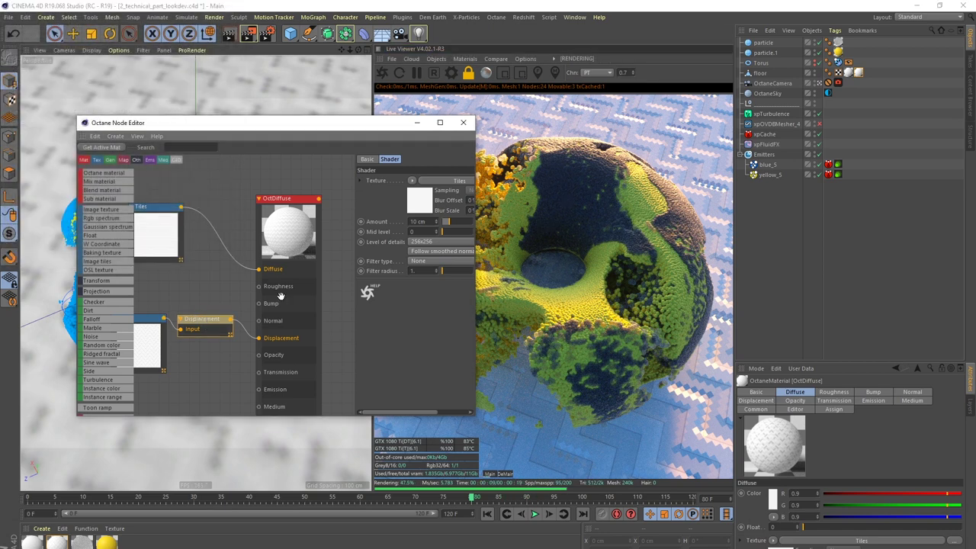
Step: Try a displacement level of detail of 2048x2048, and set it to 4096x4096
click(424, 243)
click(429, 295)
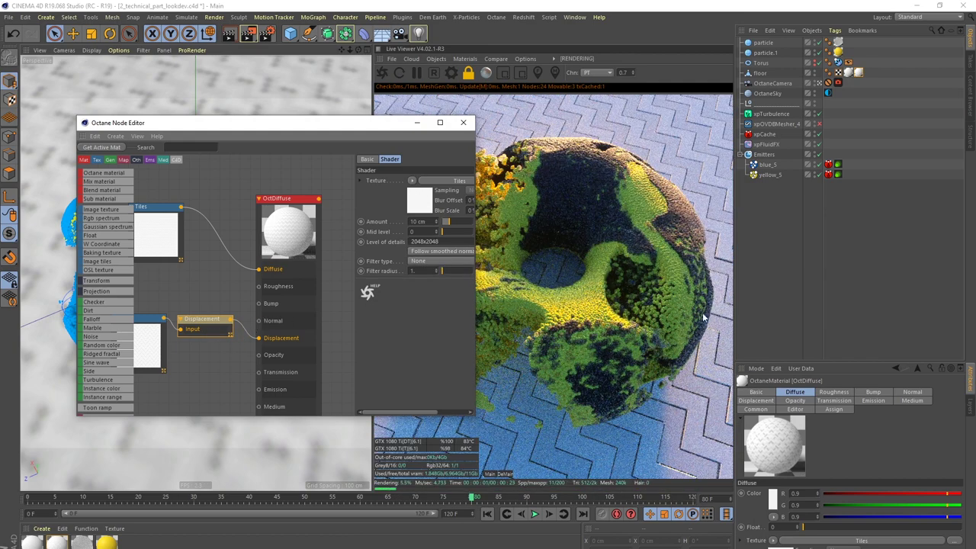
click(424, 243)
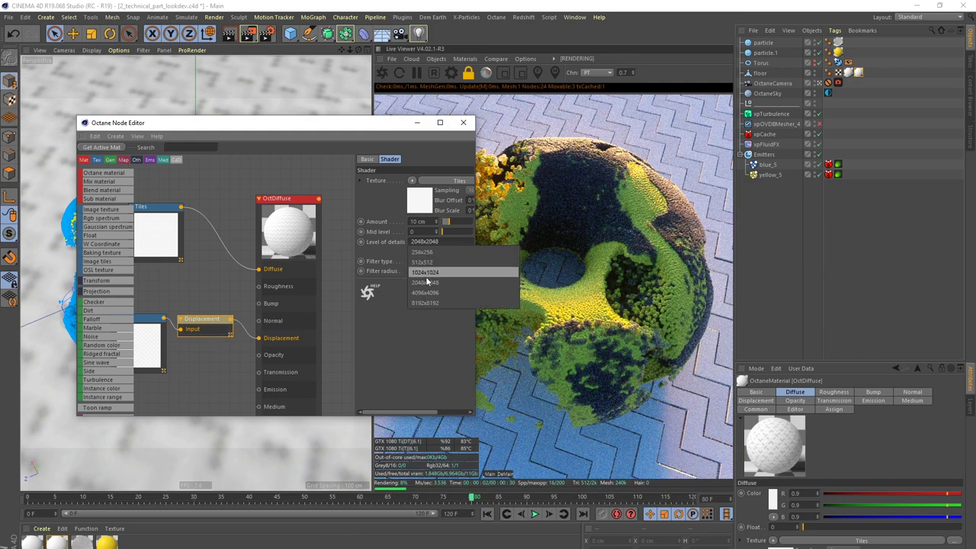
click(427, 294)
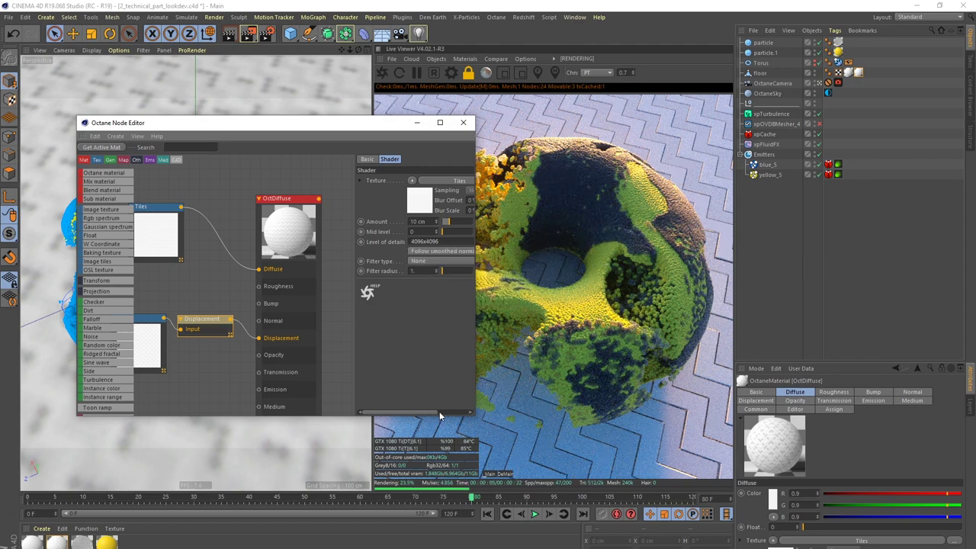
Step: Darken Tiles Color 1 of the displacement's Tiles node to a grey with V at 31%
click(156, 323)
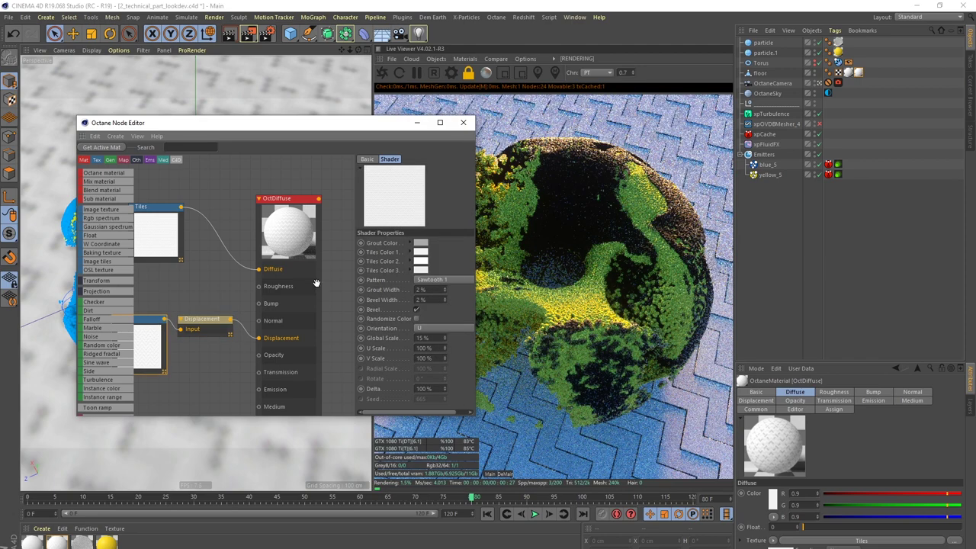
click(422, 251)
click(412, 271)
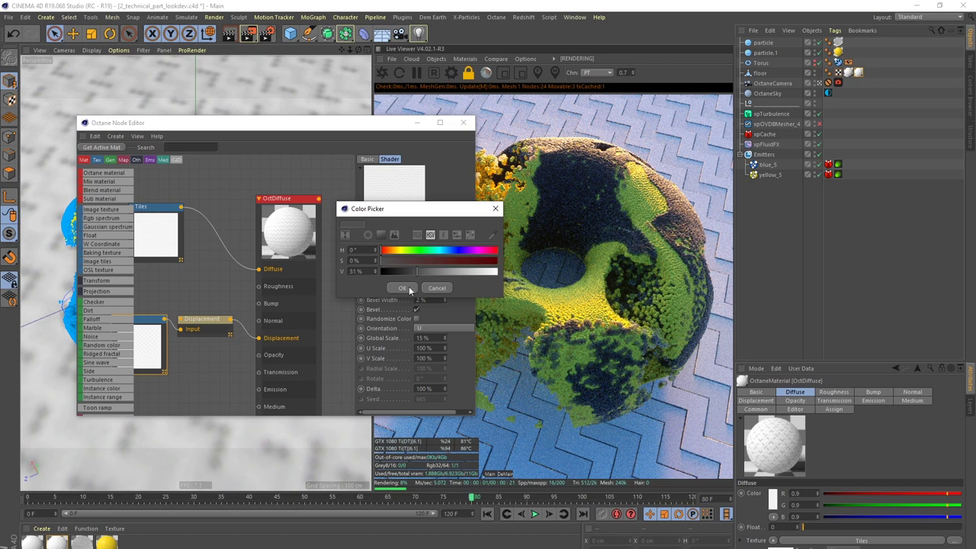
click(402, 287)
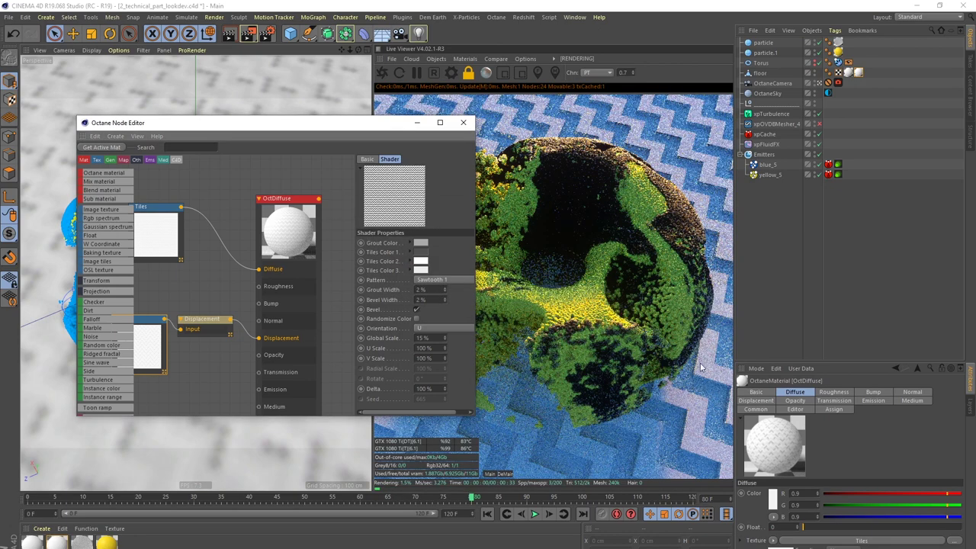
Step: Set the Displacement node's amount to 2 cm and close the node editor
click(202, 320)
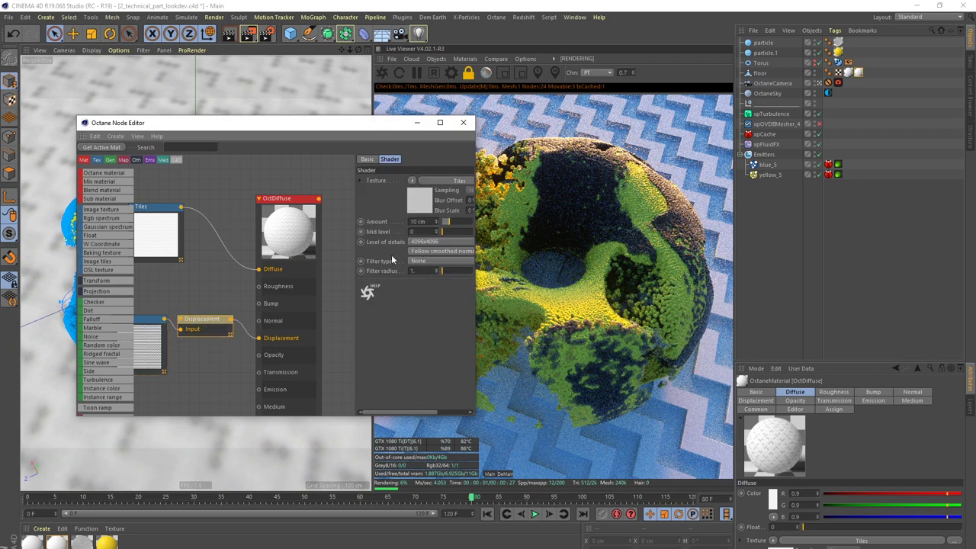
drag(429, 221, 409, 231)
text(2)
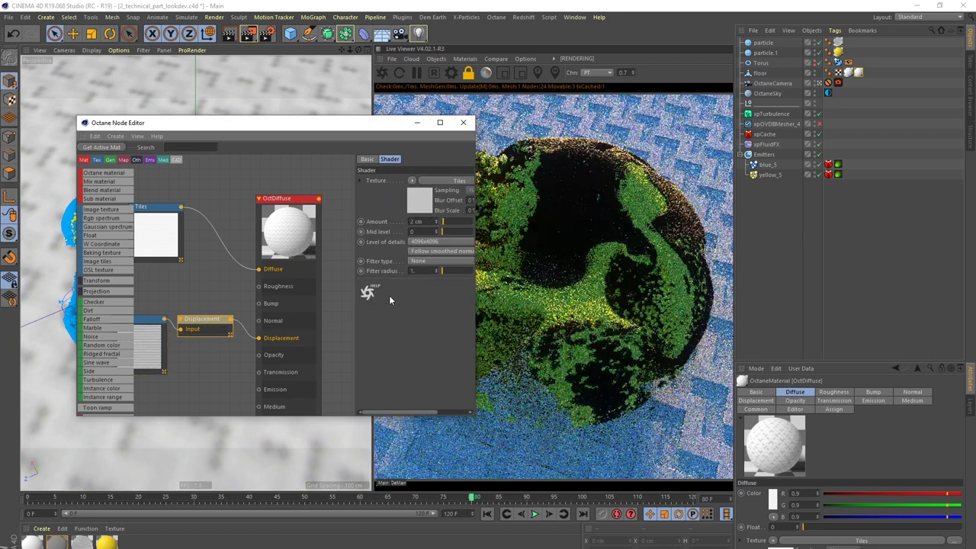
click(463, 122)
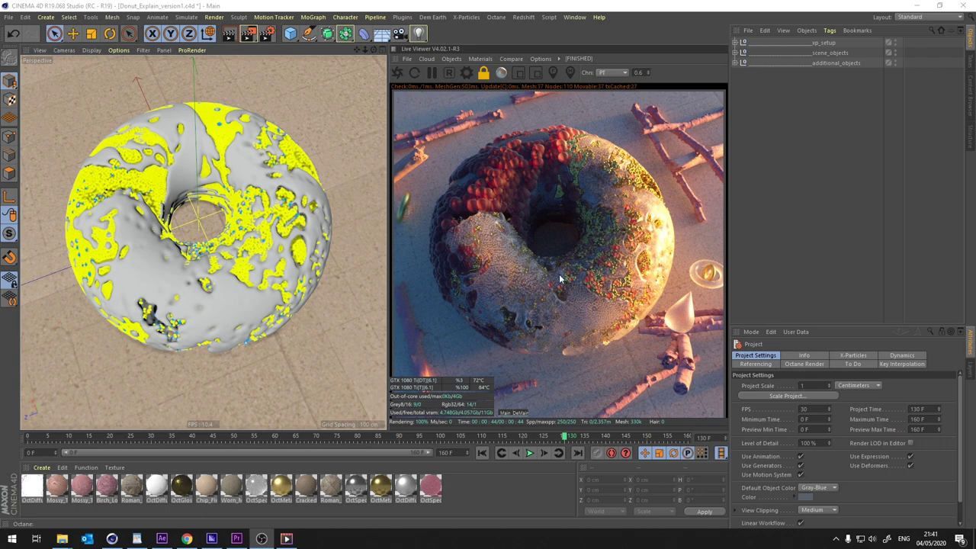
Step: Inspect the contents of the xp_setup, scene_objects and additional_objects groups in the finished donut scene, and collapse them again
click(735, 63)
click(735, 52)
click(735, 43)
click(735, 43)
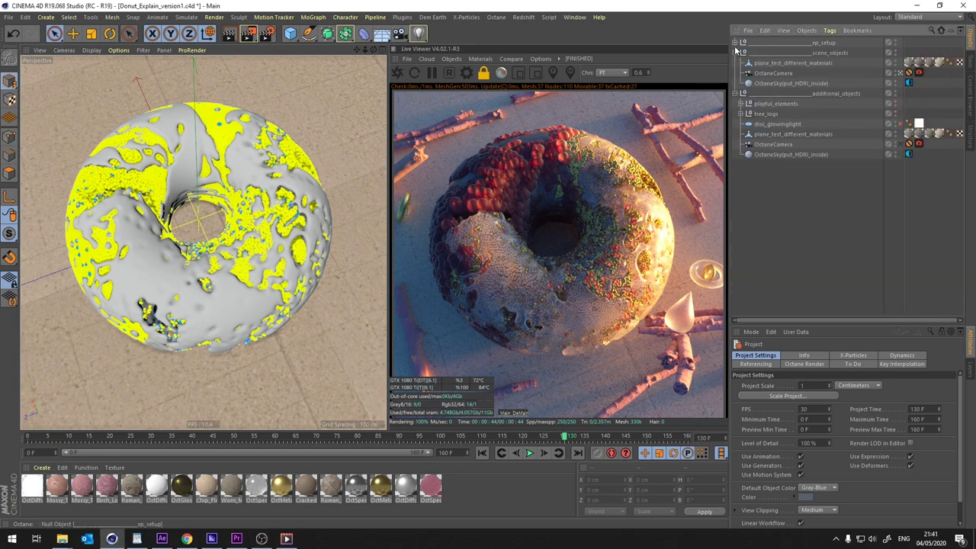
click(735, 53)
click(735, 62)
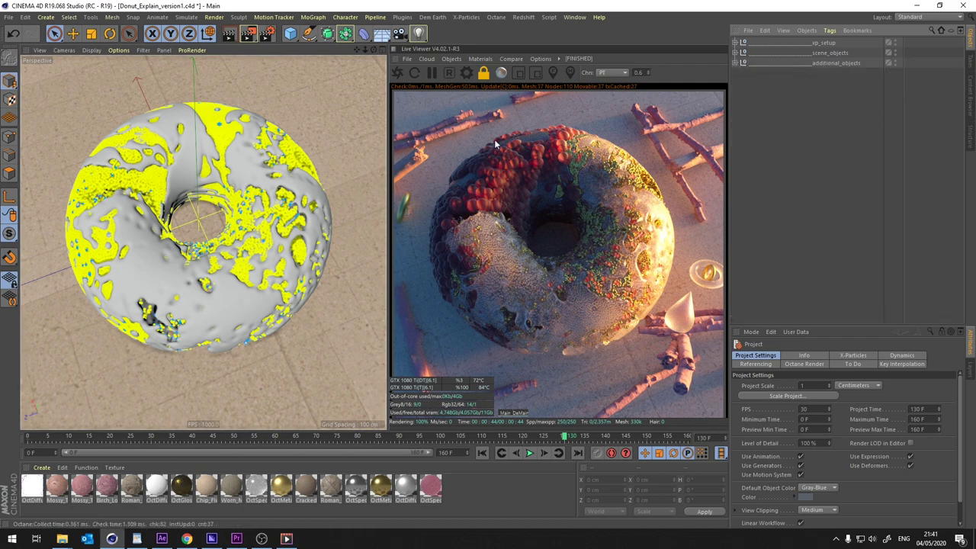
Step: Switch to the video player and play the donut_out_01_DeMain render
click(287, 538)
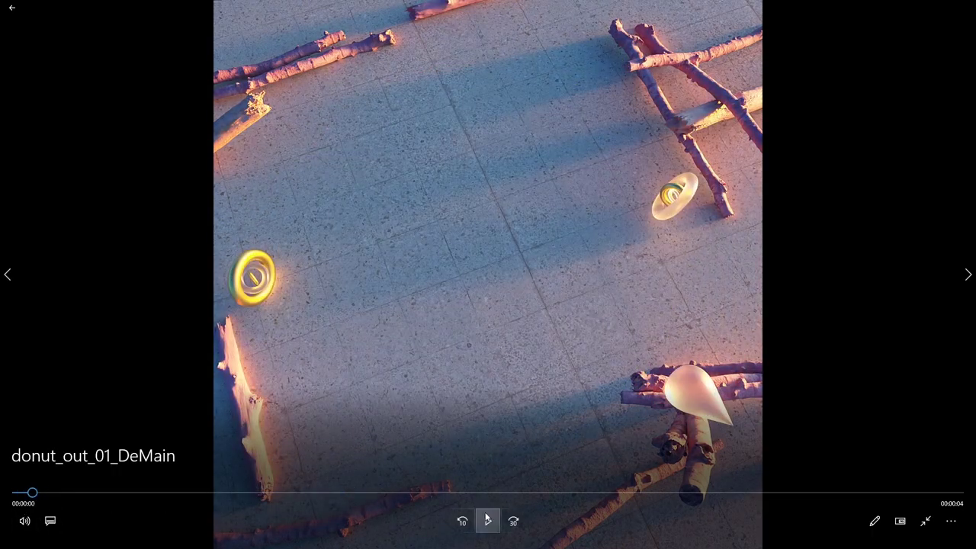
click(488, 521)
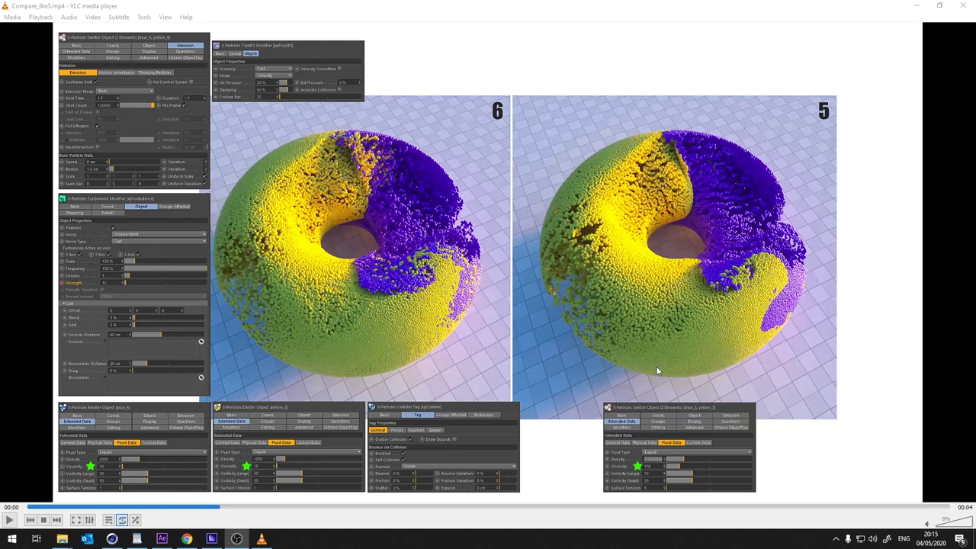
Step: Play and pause the Compare_6to5.mp4 comparison in VLC, and scrub back to about 00:01 to compare simulations 6 and 5
click(10, 520)
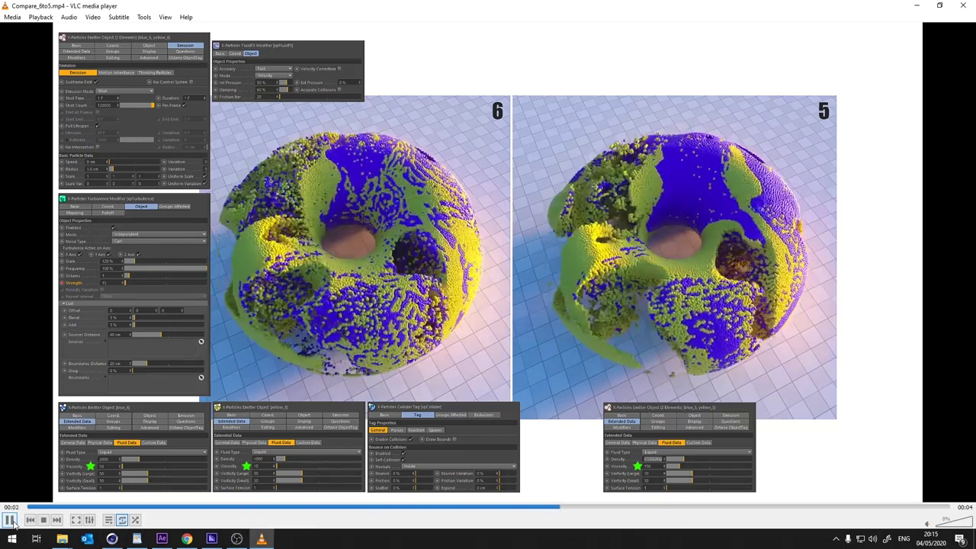
click(10, 520)
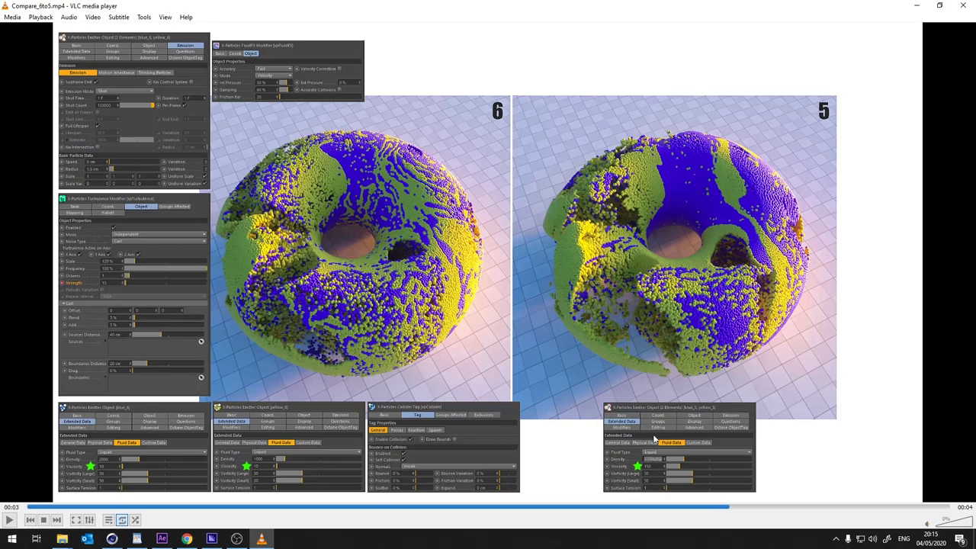
click(440, 507)
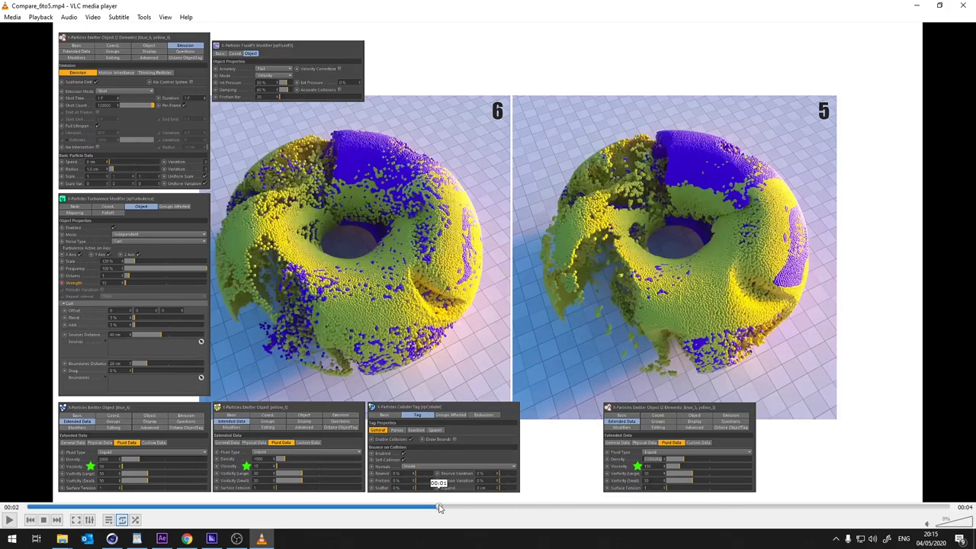
drag(439, 507, 392, 480)
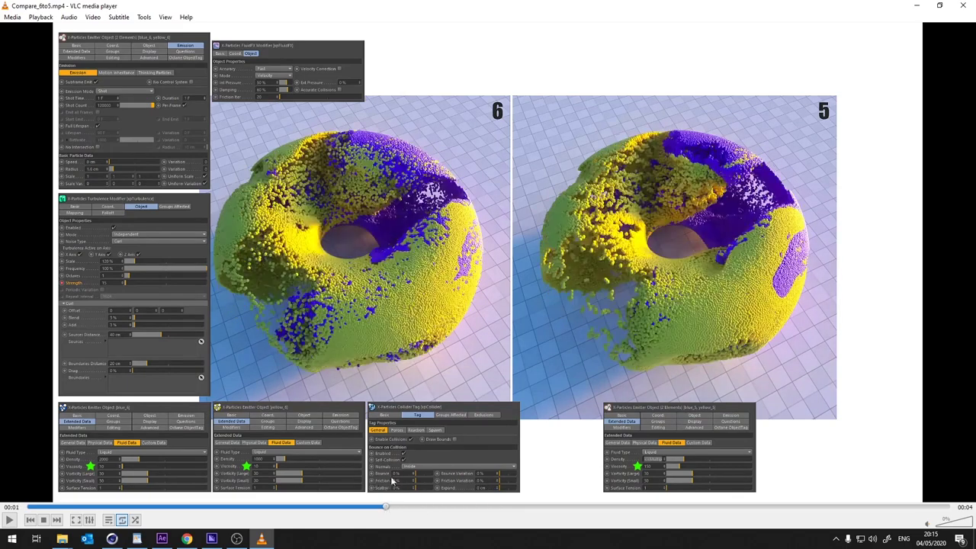